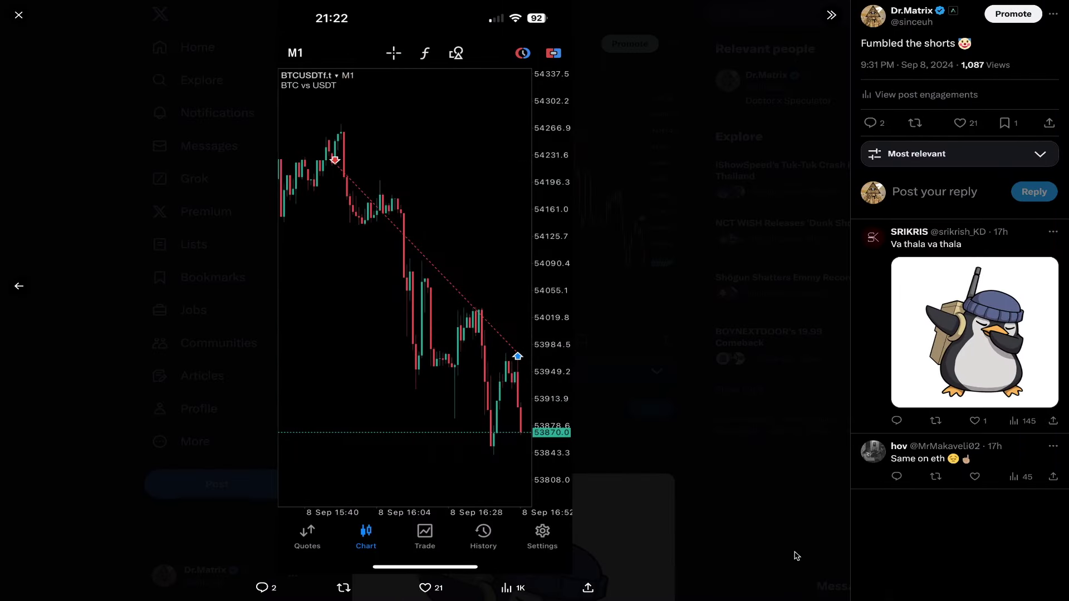
Close the enlarged phone chart screenshot in X to bring back the BTCUSDT.P daily chart
{"action": "left_click", "coordinate": [703, 457]}
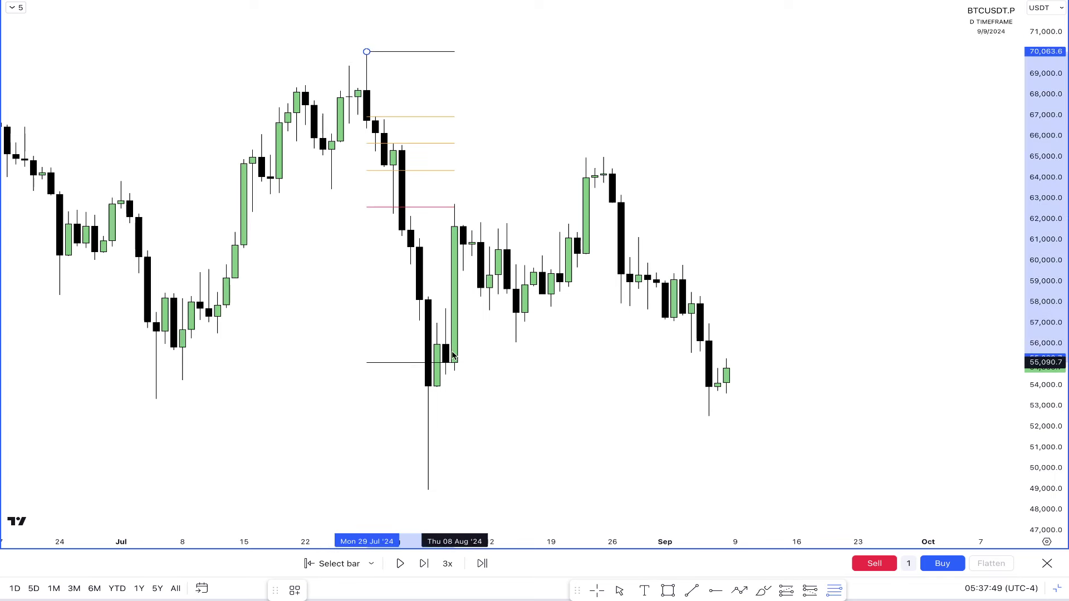
Anchor the Fibonacci retracement at the August low, then delete it
{"action": "left_click", "coordinate": [428, 490]}
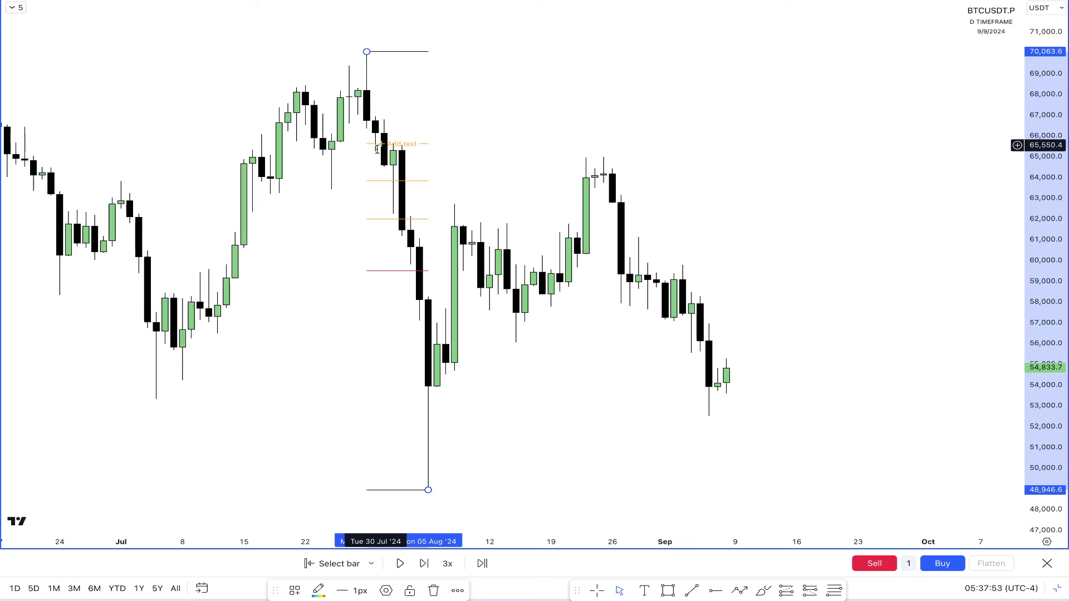
{"action": "key", "text": "Delete"}
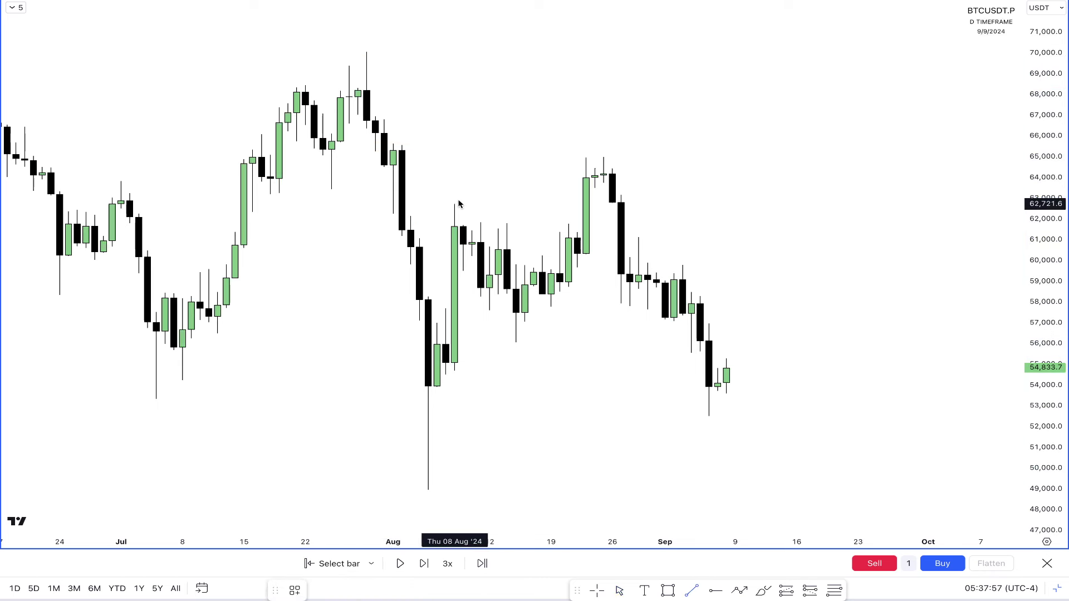
Draw horizontal levels near 64,600, 62,700 and 60,300 at the August 1, 8 and late-August swings
{"action": "left_click_drag", "start_coordinate": [455, 204], "coordinate": [560, 205]}
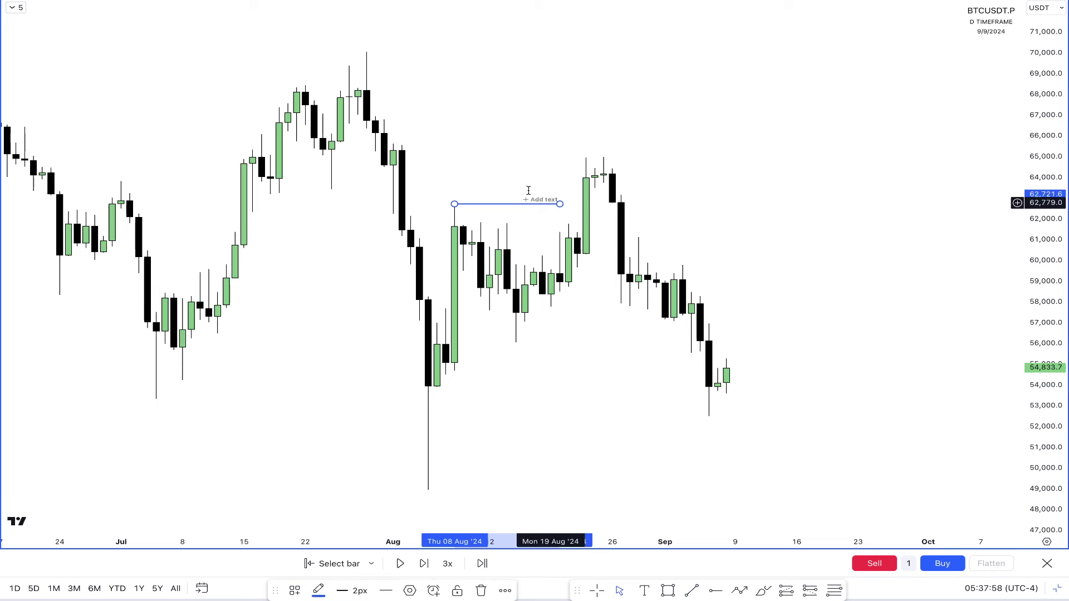
{"action": "left_click", "coordinate": [476, 181]}
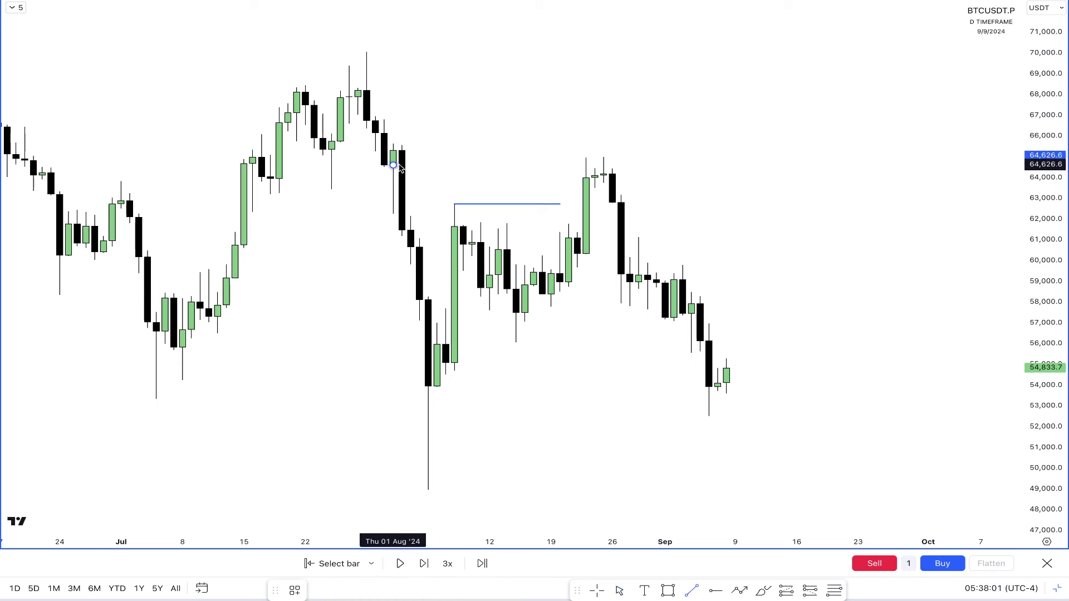
{"action": "left_click_drag", "start_coordinate": [394, 165], "coordinate": [639, 165]}
{"action": "left_click", "coordinate": [637, 178]}
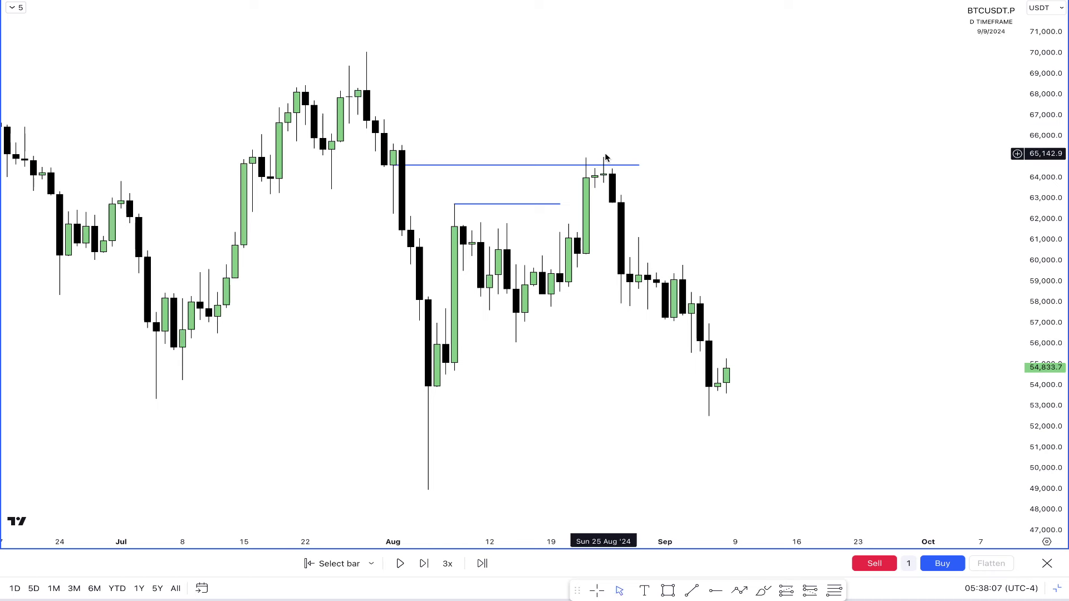
{"action": "key", "text": "alt+t"}
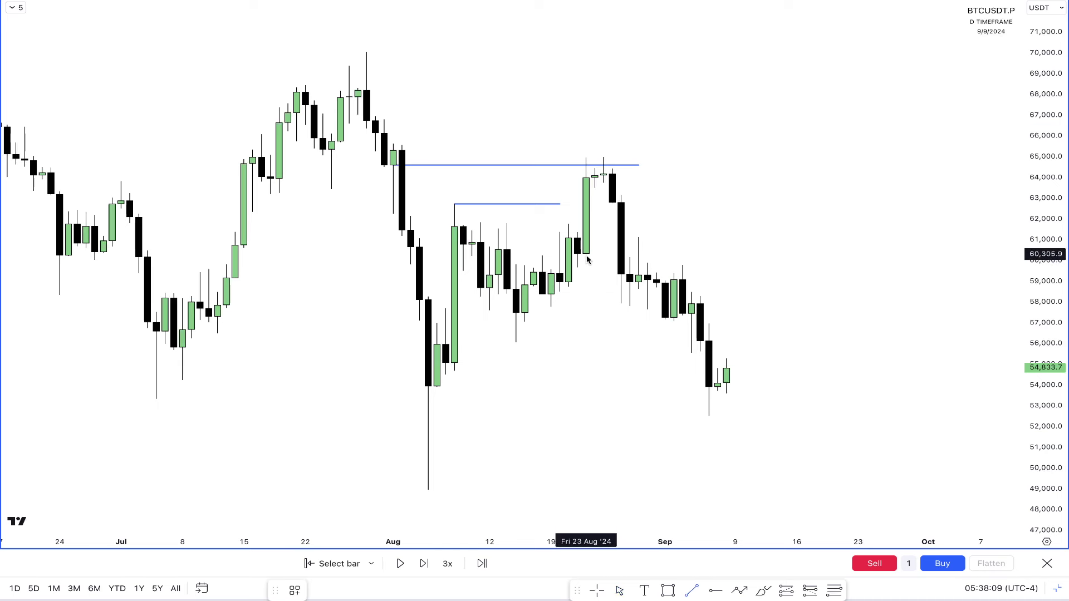
{"action": "left_click_drag", "start_coordinate": [586, 254], "coordinate": [658, 253]}
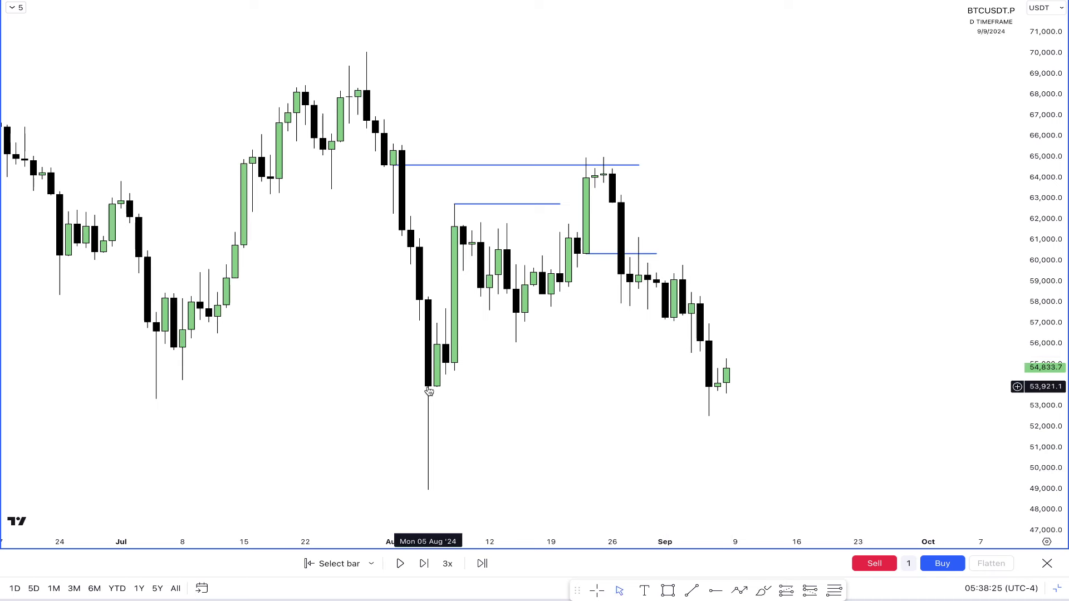
End the line at the August 5 wick low and apply the Quadrants template to it
{"action": "left_click", "coordinate": [429, 490]}
{"action": "left_click", "coordinate": [304, 587]}
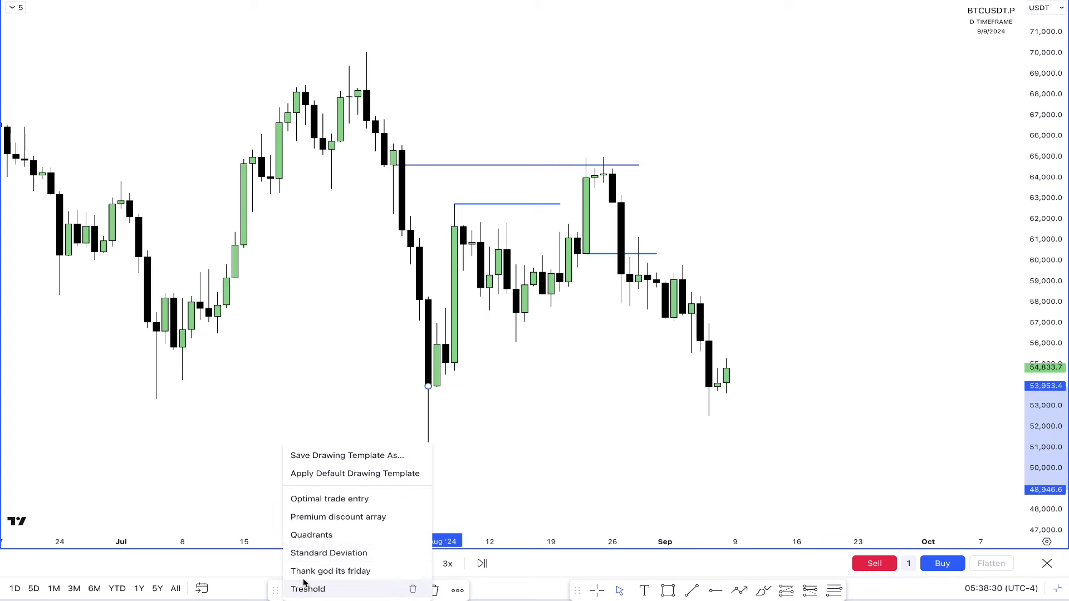
{"action": "left_click", "coordinate": [335, 535]}
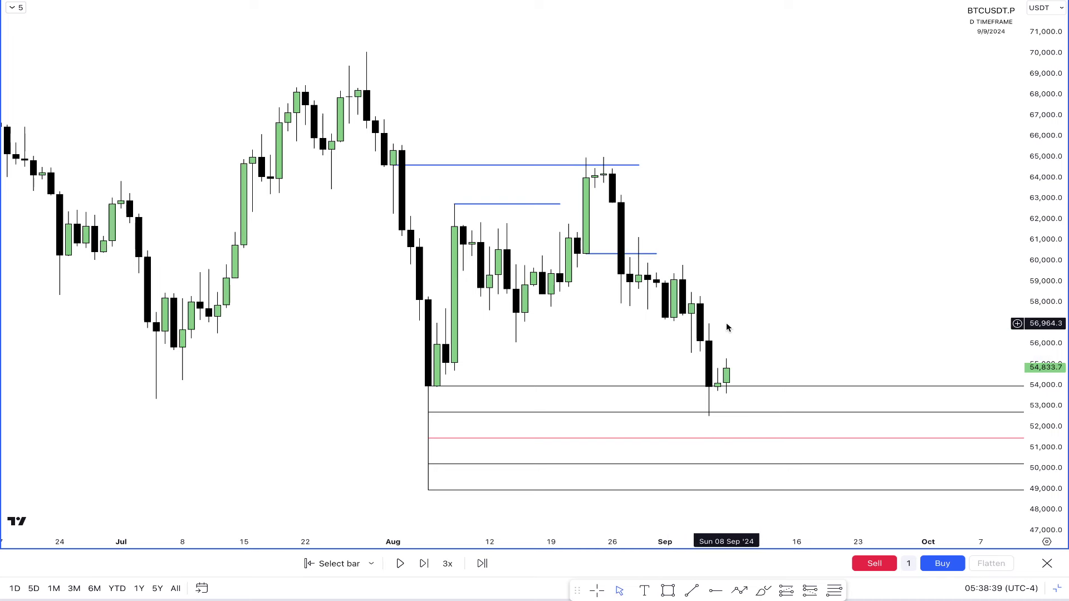
Delete the Quadrants level set under the August 5 candle
{"action": "scroll", "coordinate": [732, 314], "scroll_direction": "right", "scroll_amount": 1}
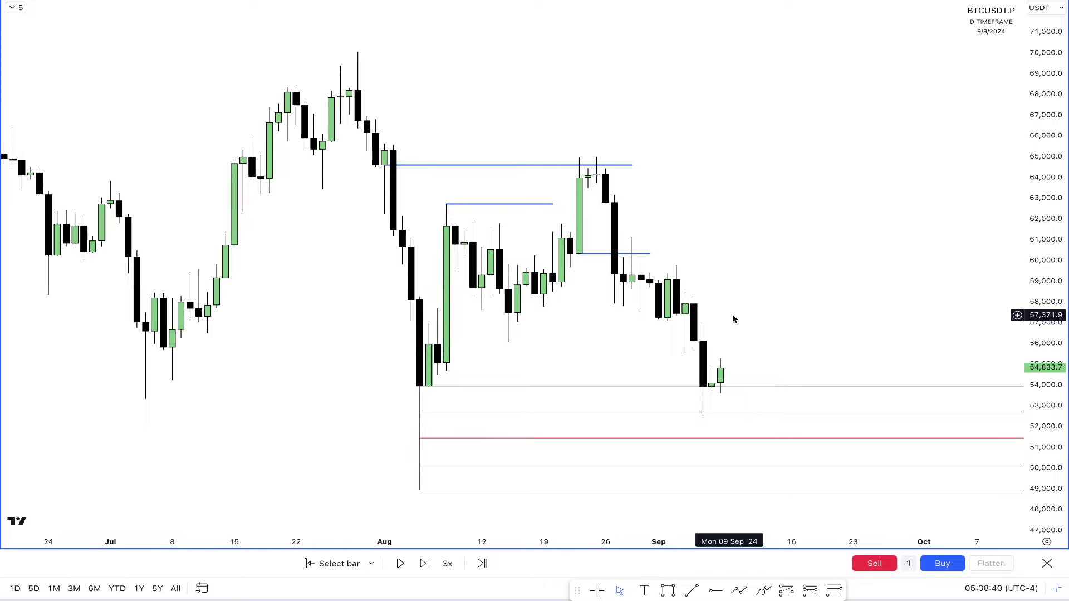
{"action": "left_click", "coordinate": [771, 385]}
{"action": "key", "text": "Delete"}
Zoom into the early-September candles and stretch the price scale taller
{"action": "scroll", "coordinate": [841, 378], "scroll_direction": "up", "scroll_amount": 1}
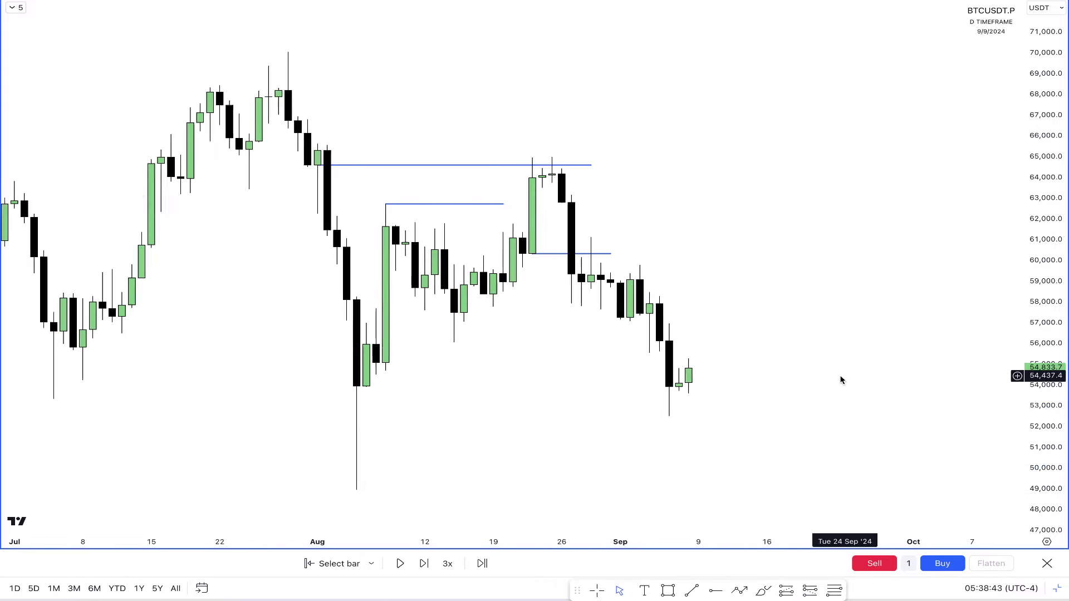
{"action": "scroll", "coordinate": [824, 344], "scroll_direction": "up", "scroll_amount": 3}
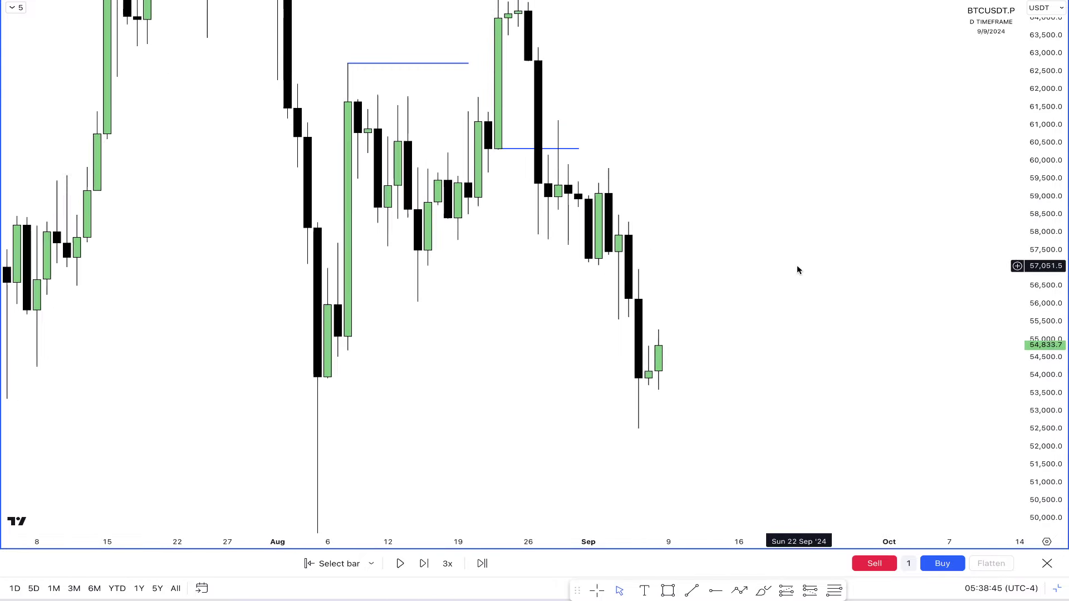
{"action": "scroll", "coordinate": [797, 270], "scroll_direction": "up", "scroll_amount": 2}
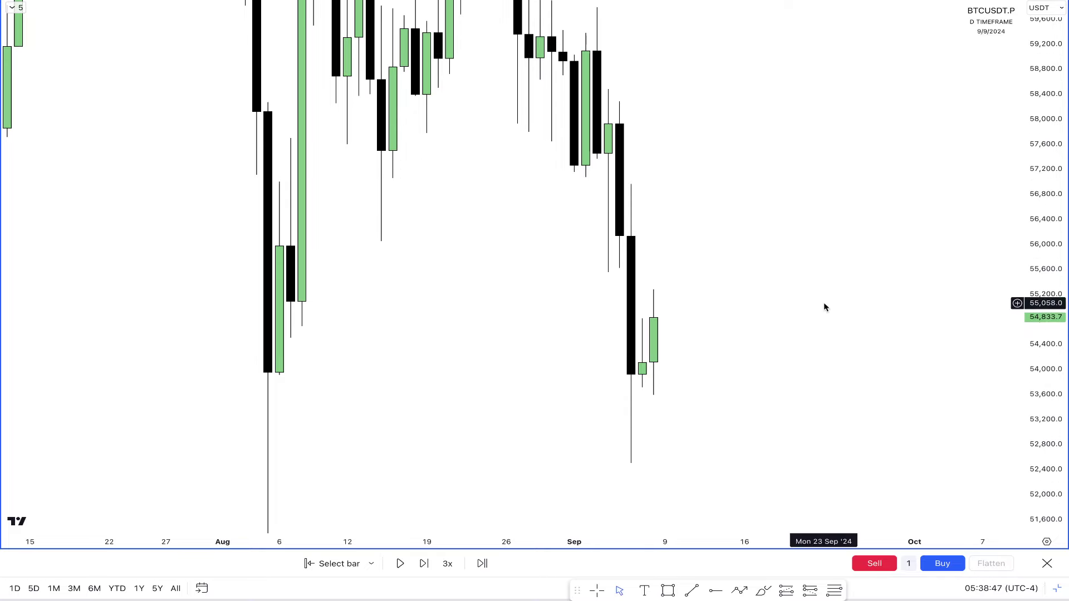
{"action": "scroll", "coordinate": [824, 307], "scroll_direction": "up", "scroll_amount": 2}
{"action": "scroll", "coordinate": [817, 303], "scroll_direction": "up", "scroll_amount": 3}
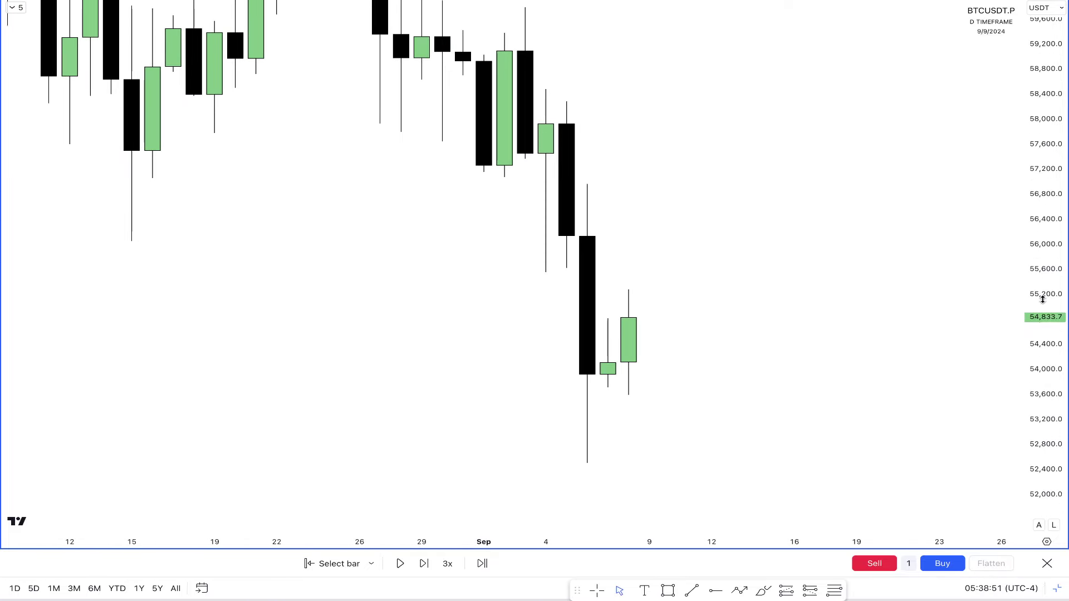
{"action": "scroll", "coordinate": [841, 267], "scroll_direction": "up", "scroll_amount": 2}
{"action": "scroll", "coordinate": [842, 257], "scroll_direction": "up", "scroll_amount": 3}
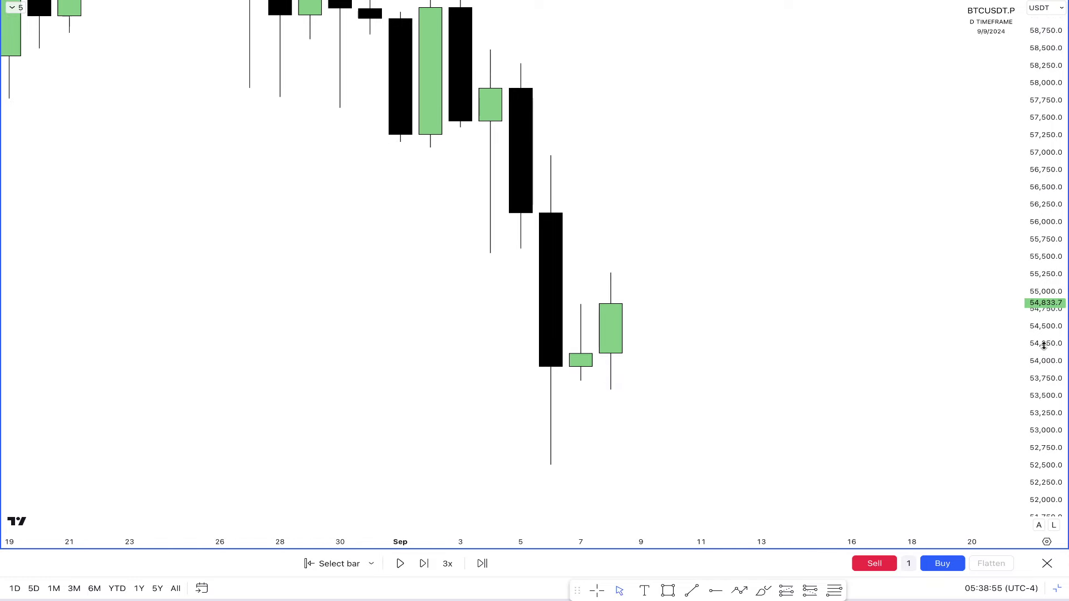
{"action": "left_click_drag", "start_coordinate": [1043, 346], "coordinate": [776, 265]}
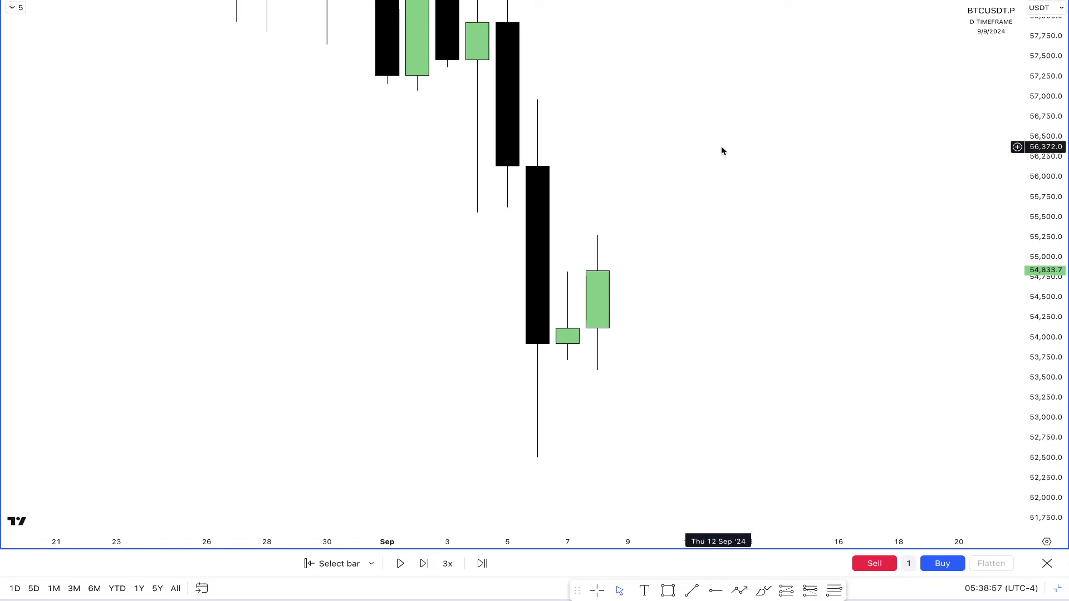
{"action": "left_click_drag", "start_coordinate": [723, 150], "coordinate": [807, 220]}
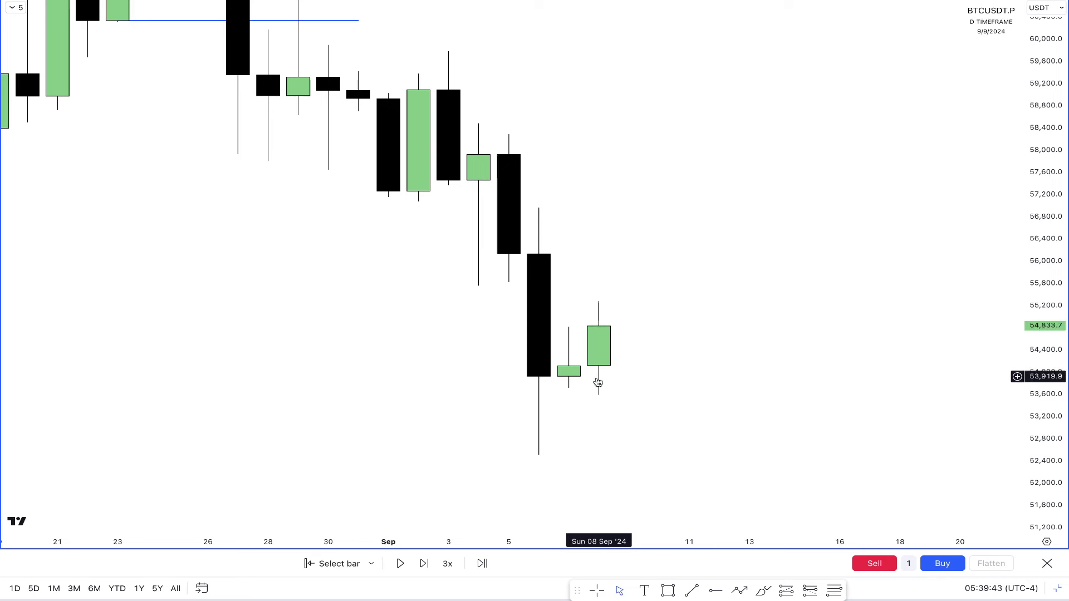
Draw blue horizontal trend lines at the September 7–8 high 54,820.5 and low 53,716.9
{"action": "key", "text": "alt+t"}
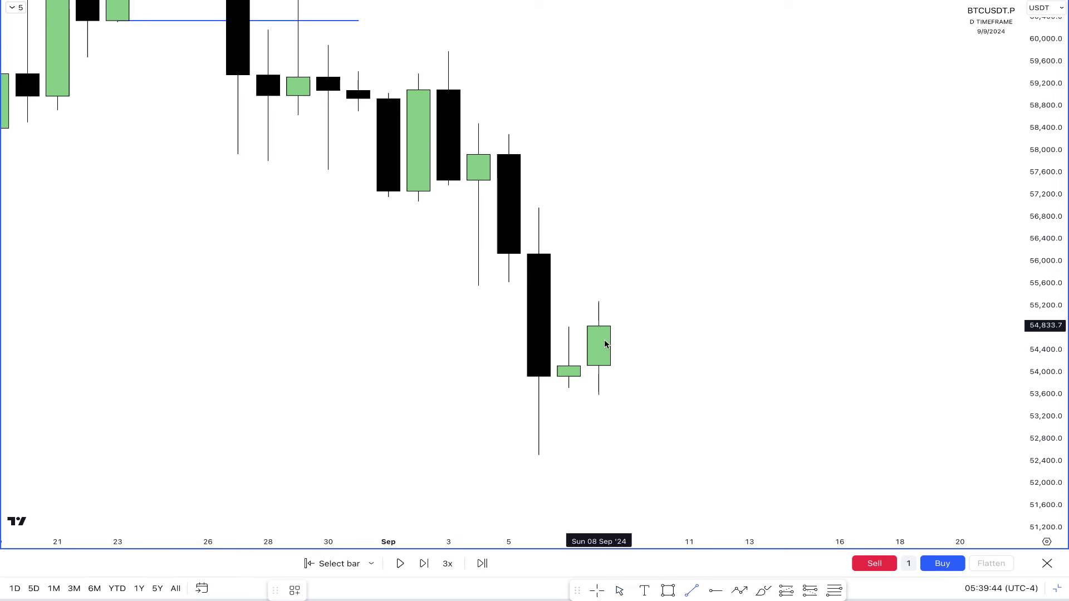
{"action": "left_click", "coordinate": [568, 329]}
{"action": "left_click", "coordinate": [617, 335]}
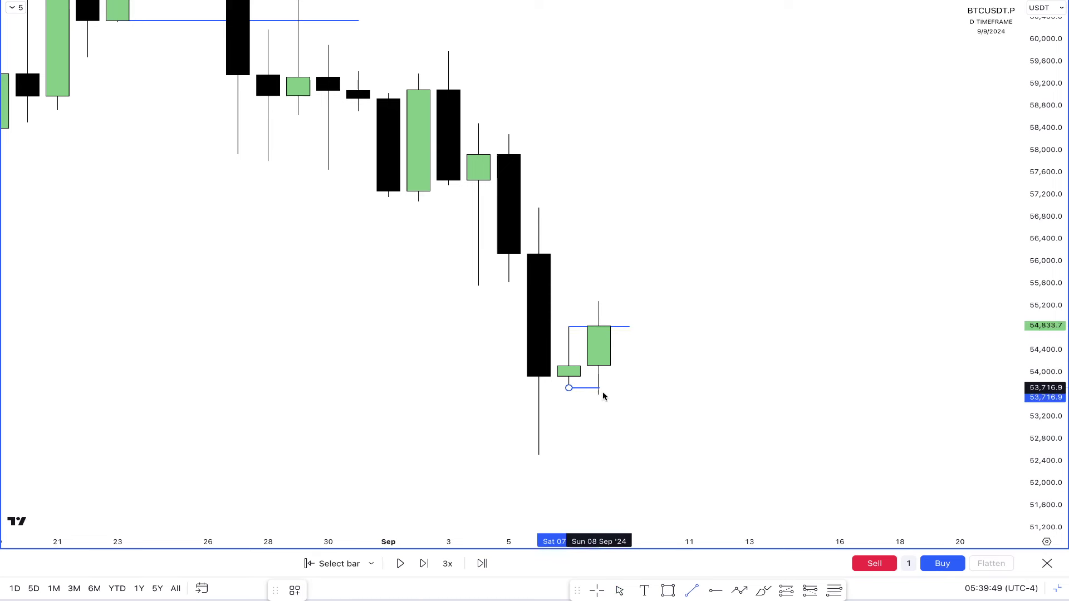
{"action": "left_click", "coordinate": [627, 397]}
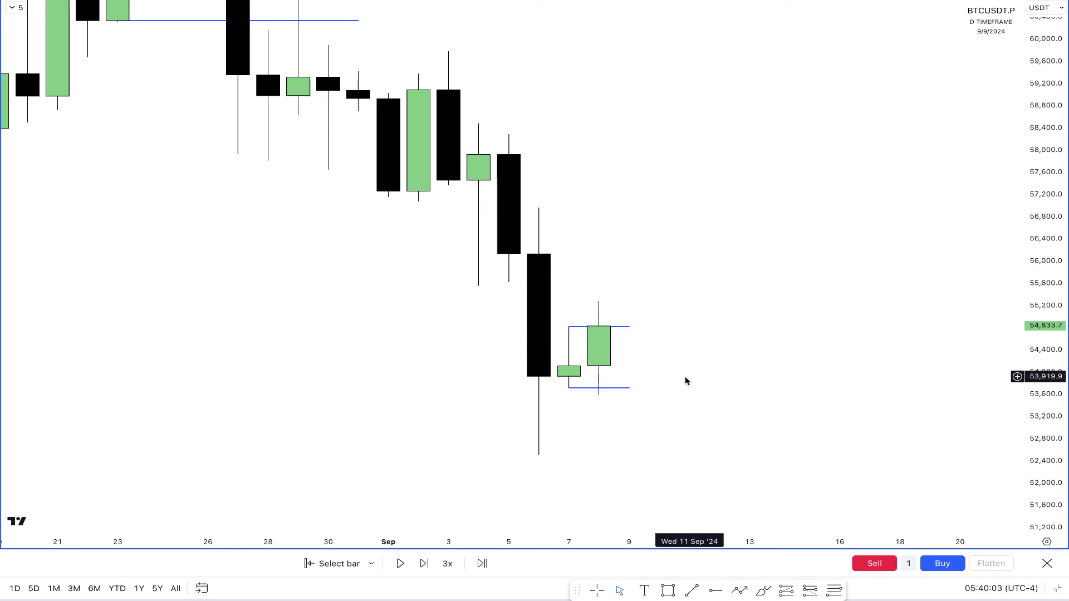
Stretch the price scale and pan to recentre the September 7–8 range
{"action": "left_click_drag", "start_coordinate": [1054, 400], "coordinate": [1055, 326]}
{"action": "left_click_drag", "start_coordinate": [980, 379], "coordinate": [991, 304]}
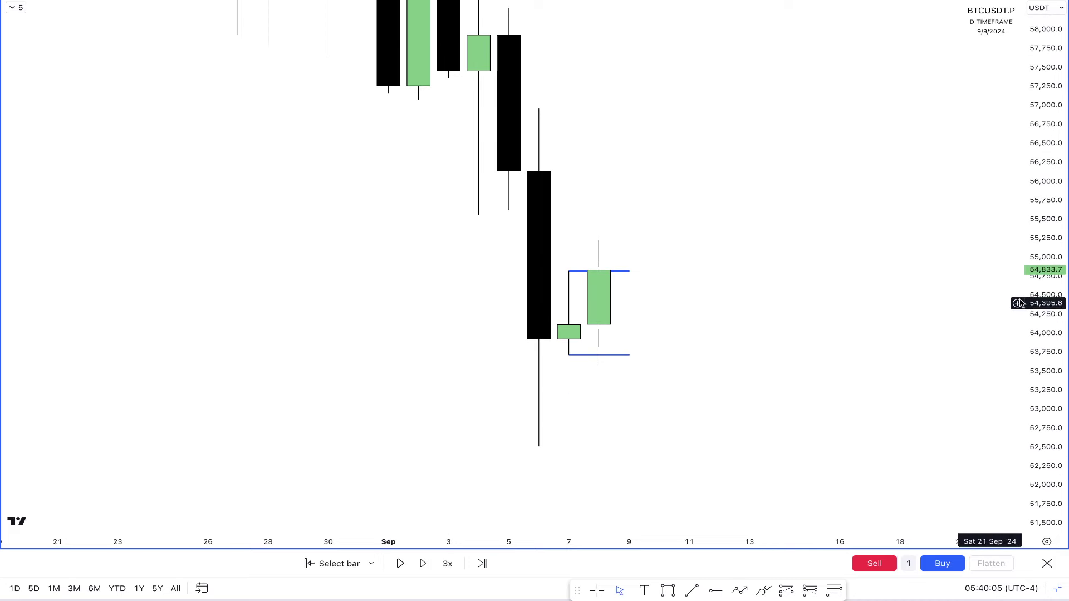
{"action": "left_click_drag", "start_coordinate": [1047, 323], "coordinate": [1047, 301]}
{"action": "left_click_drag", "start_coordinate": [786, 323], "coordinate": [761, 299]}
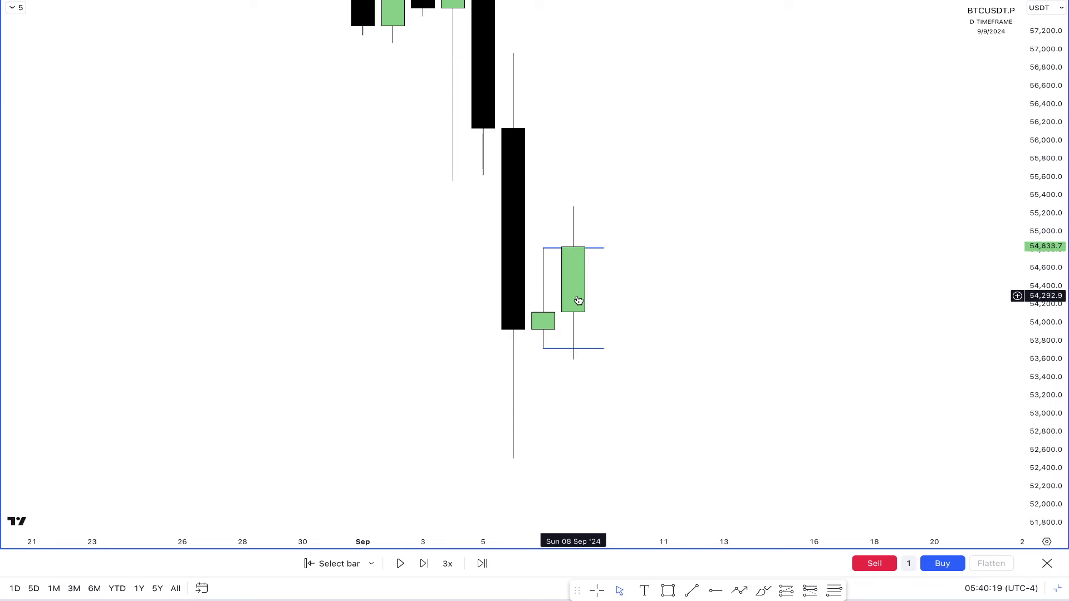
Switch the chart to 4-hour candles (4h) and enlarge them around the range
{"action": "type", "text": "4h"}
{"action": "key", "text": "Return"}
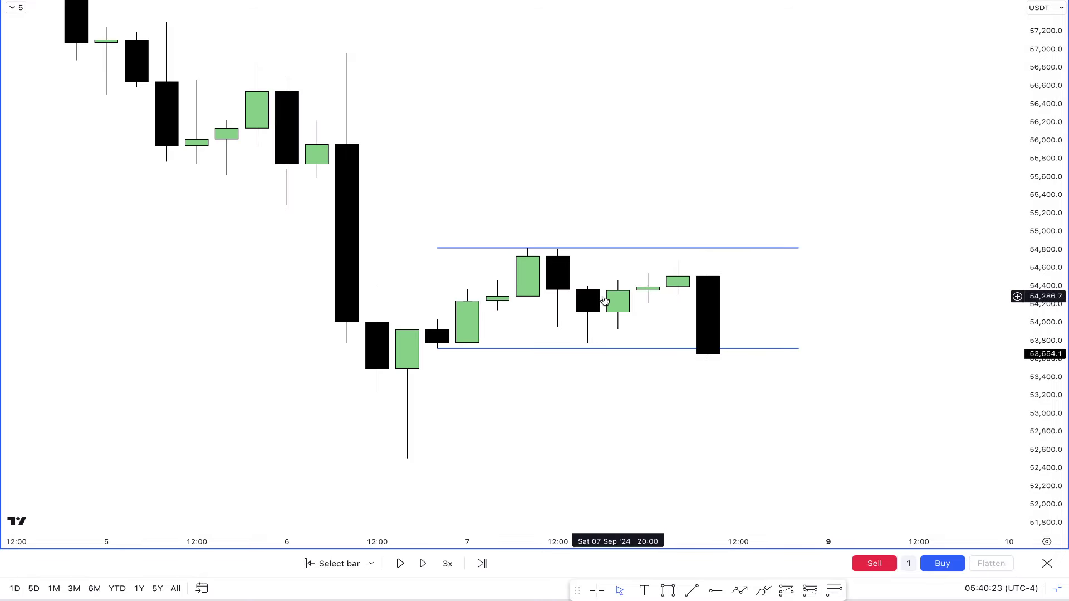
{"action": "scroll", "coordinate": [526, 319], "scroll_direction": "up", "scroll_amount": 2}
{"action": "left_click_drag", "start_coordinate": [1039, 332], "coordinate": [1040, 307]}
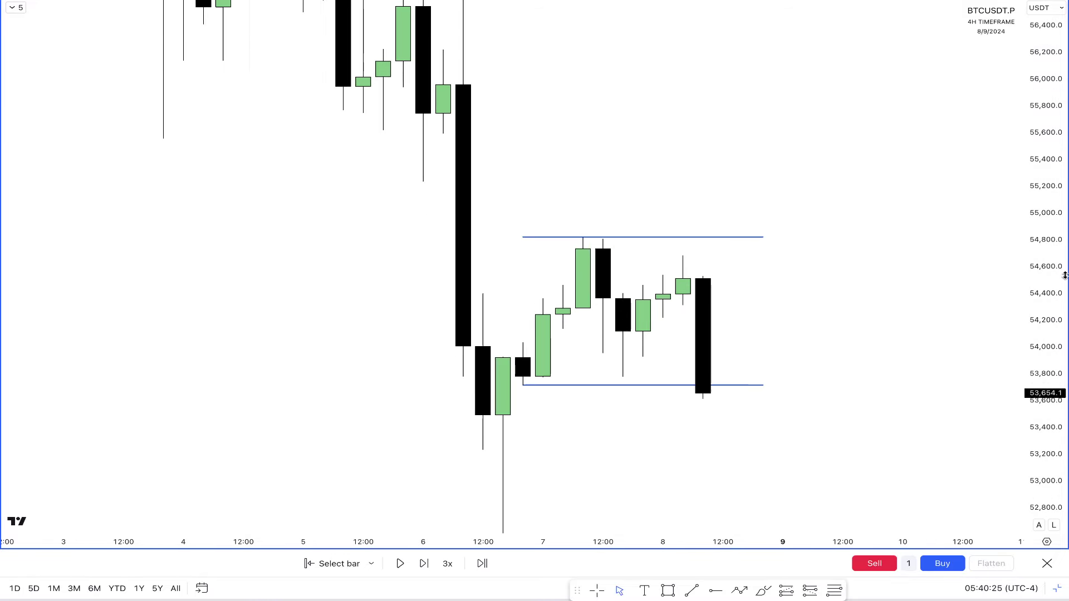
{"action": "left_click_drag", "start_coordinate": [947, 309], "coordinate": [938, 273]}
Trim the two blue range lines' endpoints onto the September 7–8 swing candles
{"action": "left_click_drag", "start_coordinate": [505, 194], "coordinate": [575, 202]}
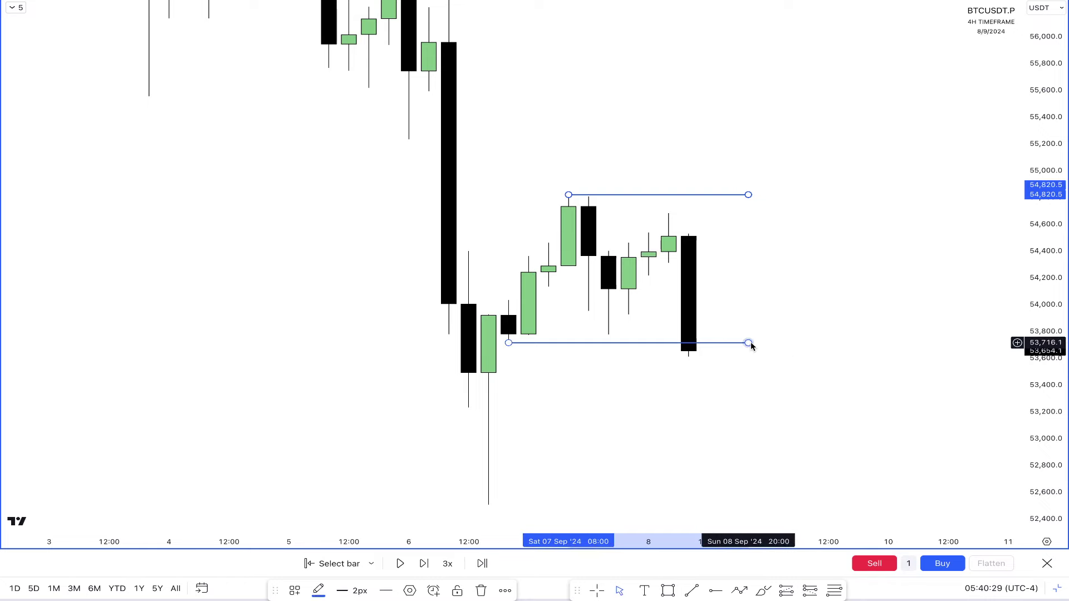
{"action": "left_click_drag", "start_coordinate": [751, 346], "coordinate": [730, 346]}
{"action": "left_click_drag", "start_coordinate": [810, 374], "coordinate": [780, 388]}
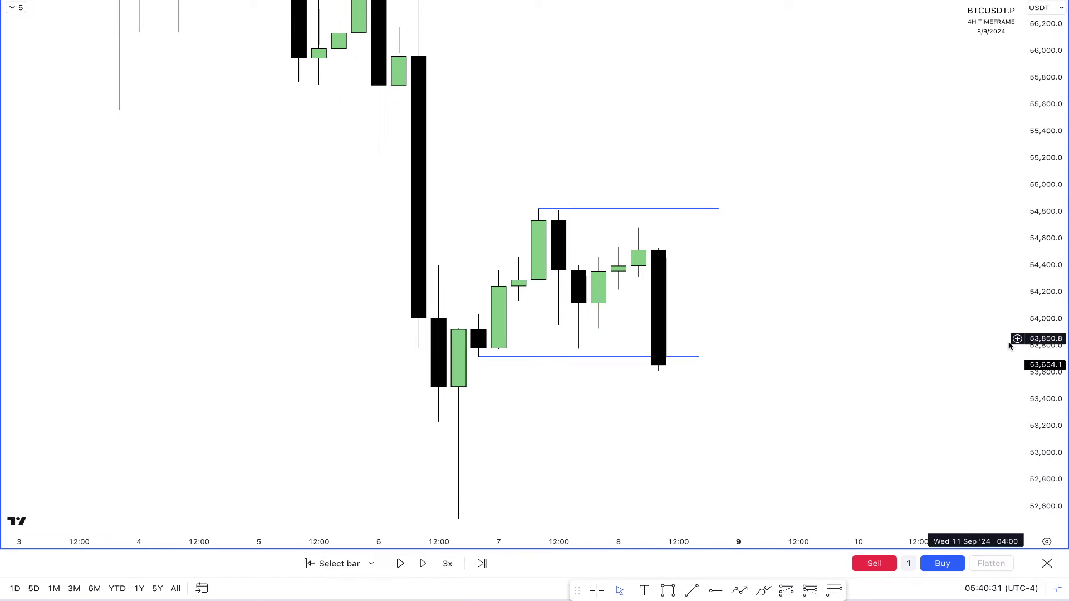
{"action": "left_click_drag", "start_coordinate": [1036, 346], "coordinate": [1036, 407]}
{"action": "left_click_drag", "start_coordinate": [801, 401], "coordinate": [799, 332]}
{"action": "scroll", "coordinate": [799, 331], "scroll_direction": "up", "scroll_amount": 1}
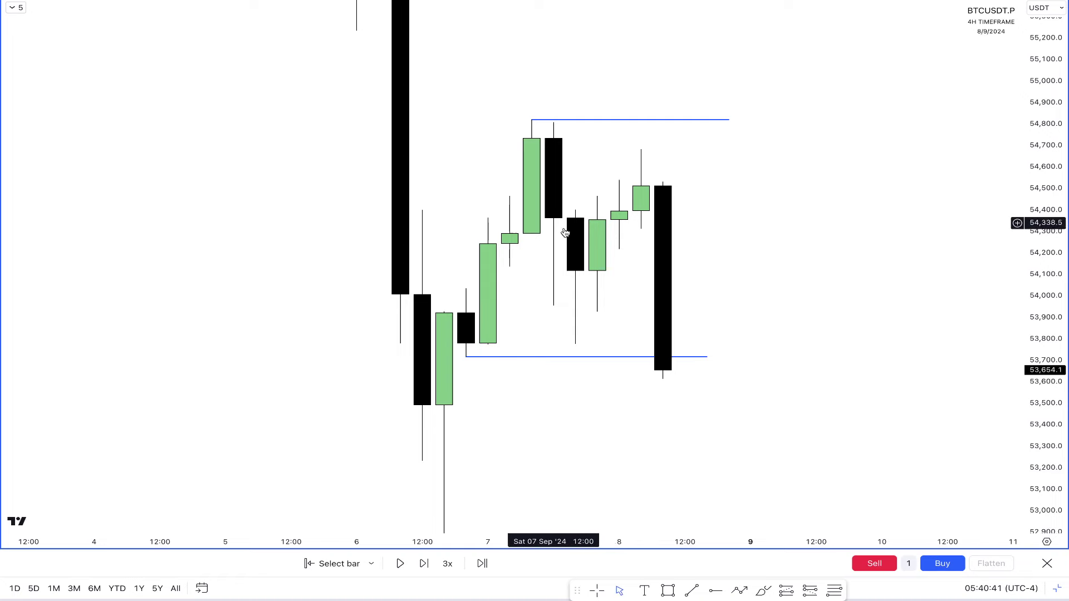
{"action": "scroll", "coordinate": [707, 267], "scroll_direction": "down", "scroll_amount": 1}
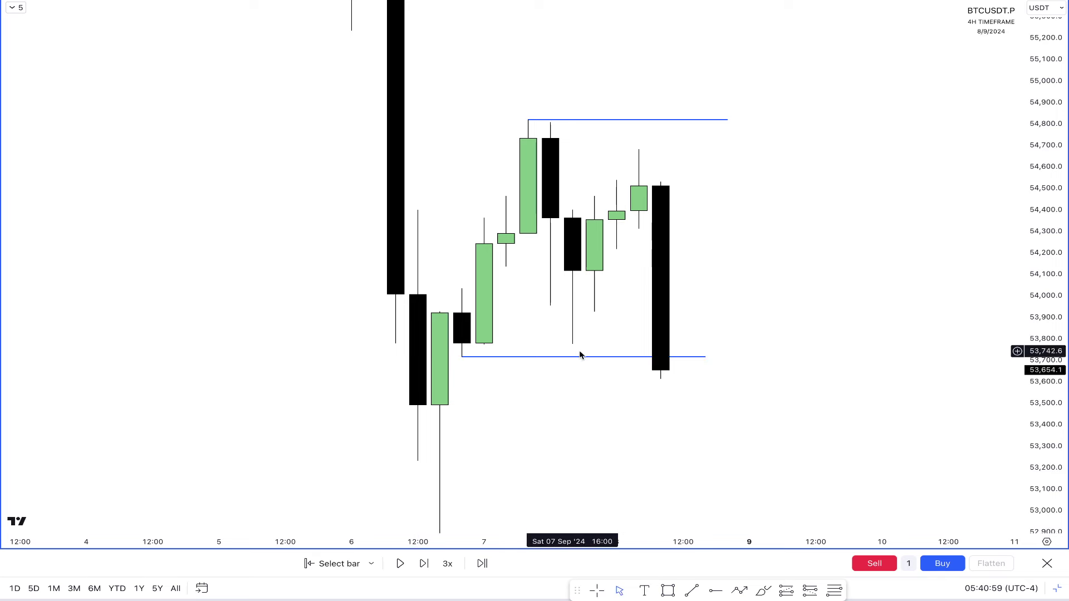
Adjust the lower line, then draw a trial Fibonacci retracement with the default drawing template
{"action": "left_click_drag", "start_coordinate": [705, 356], "coordinate": [673, 361]}
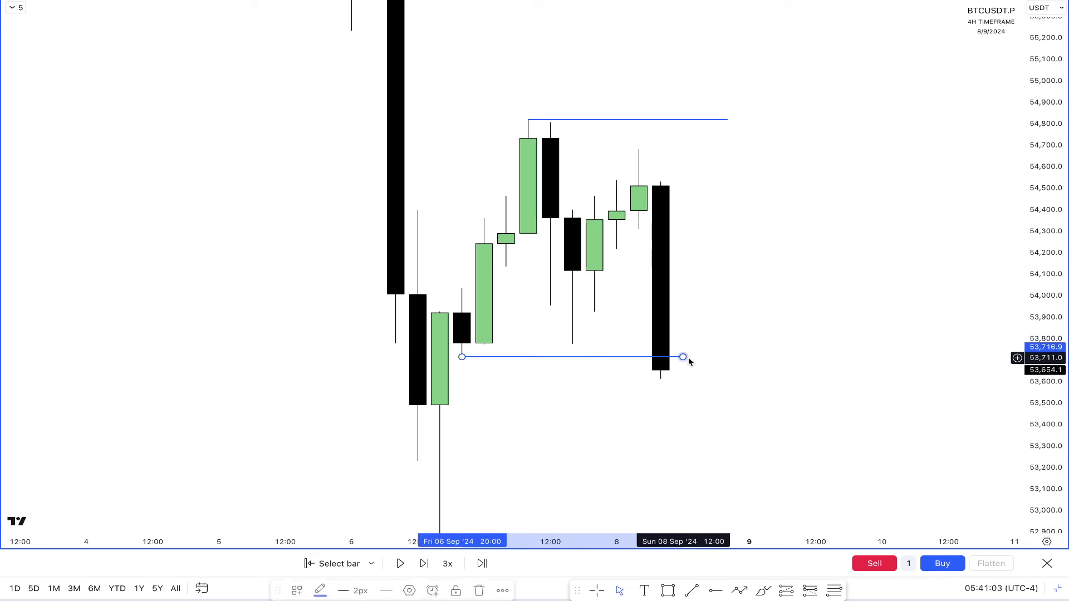
{"action": "left_click", "coordinate": [735, 379]}
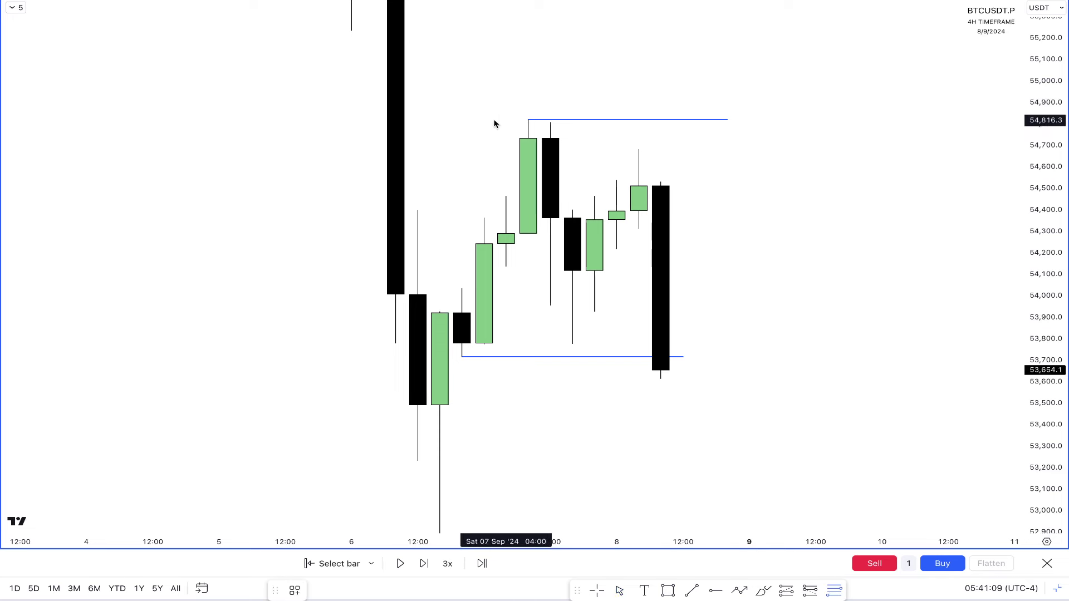
{"action": "left_click_drag", "start_coordinate": [528, 119], "coordinate": [572, 343]}
{"action": "left_click", "coordinate": [295, 591]}
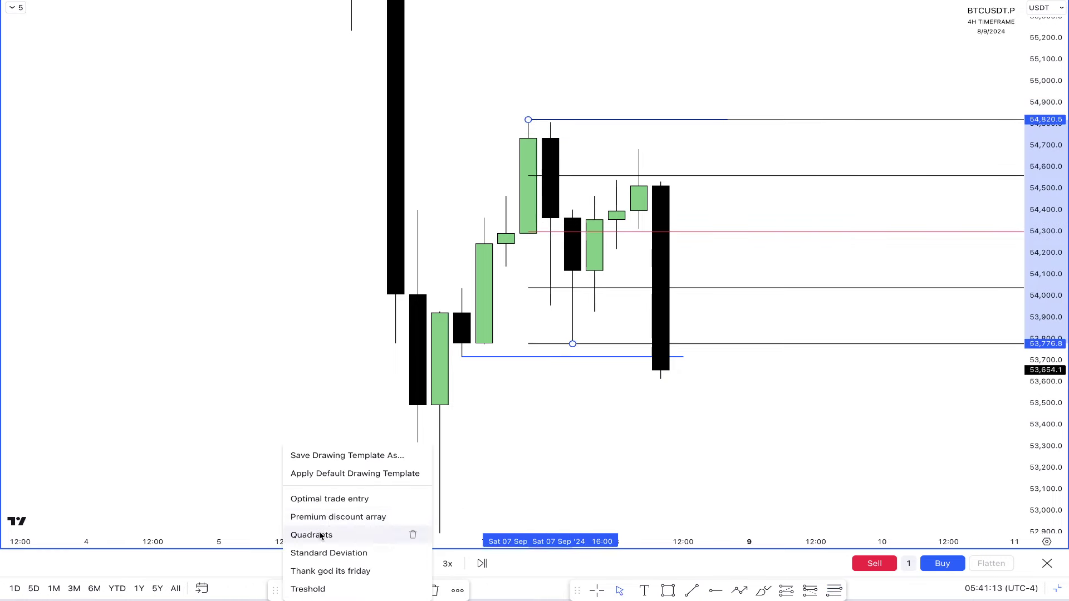
{"action": "left_click", "coordinate": [328, 552]}
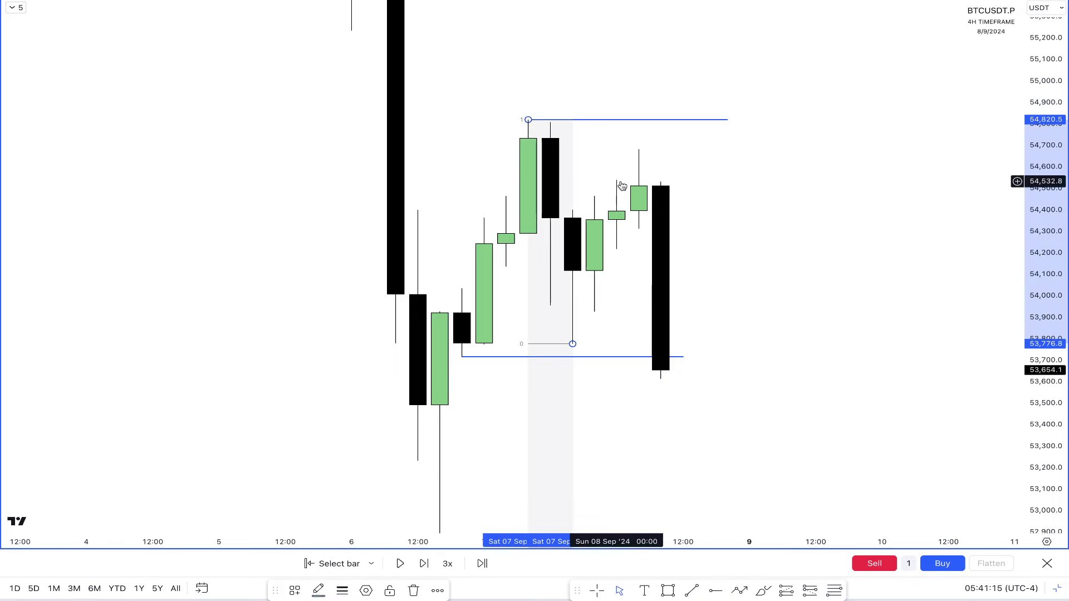
{"action": "left_click", "coordinate": [293, 592]}
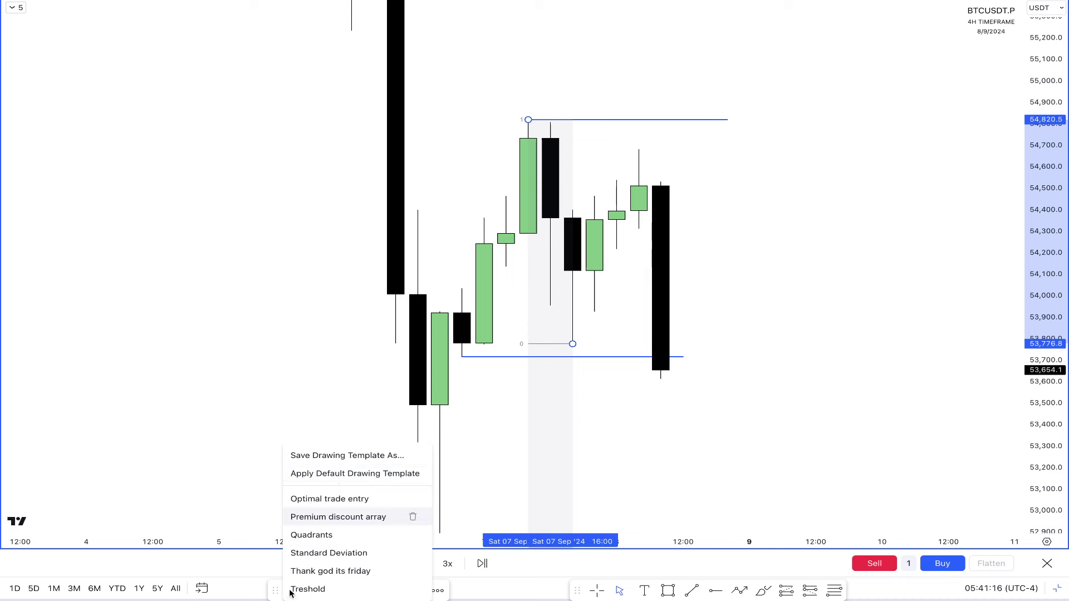
{"action": "left_click", "coordinate": [353, 473]}
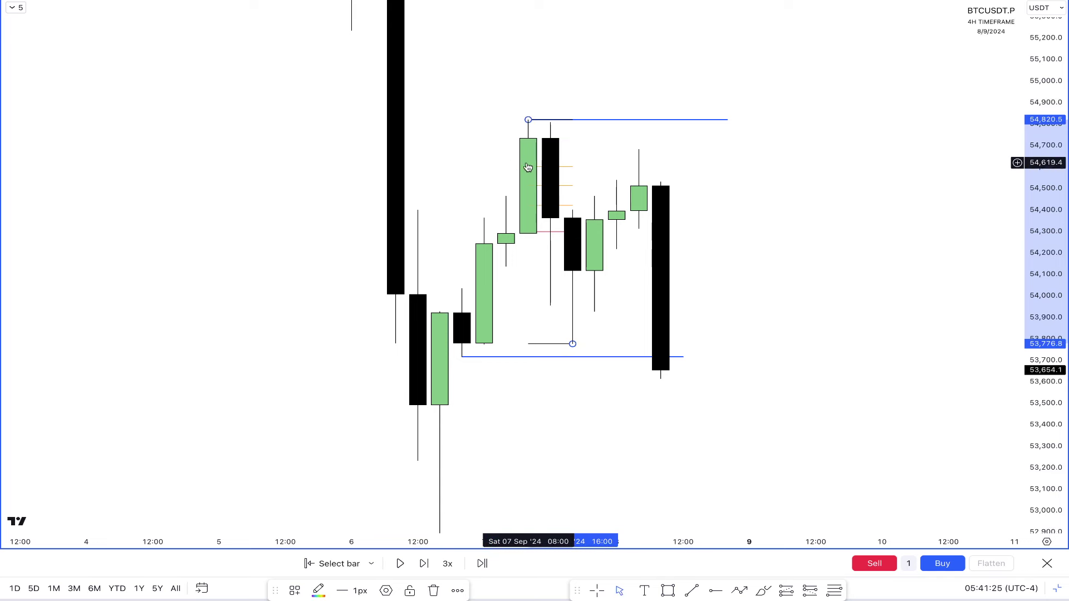
Clear the chart selection and switch the interval to 1-hour candles
{"action": "left_click", "coordinate": [555, 162]}
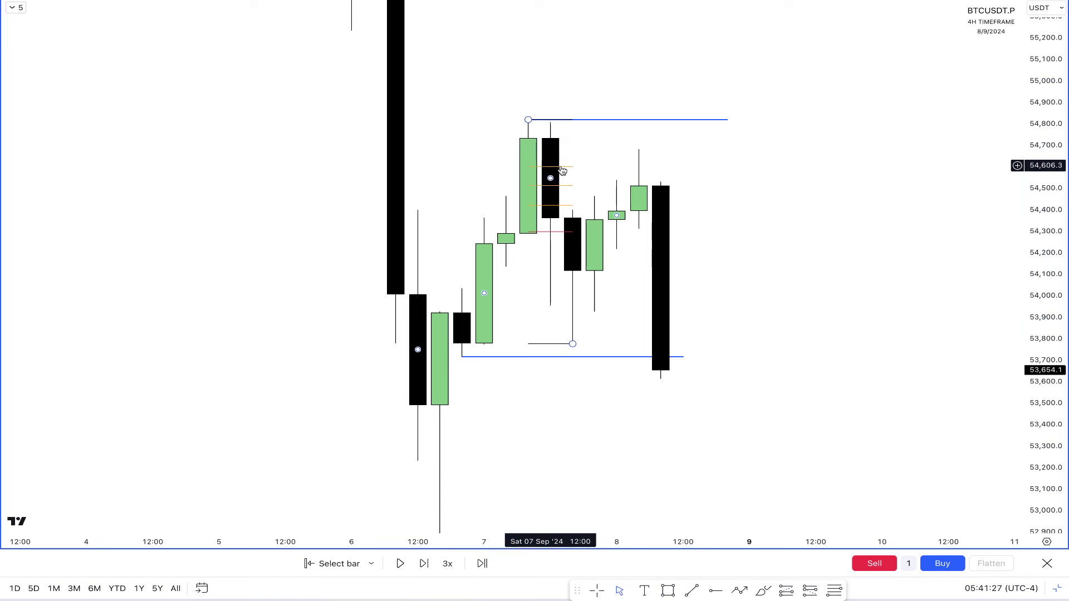
{"action": "left_click", "coordinate": [601, 163]}
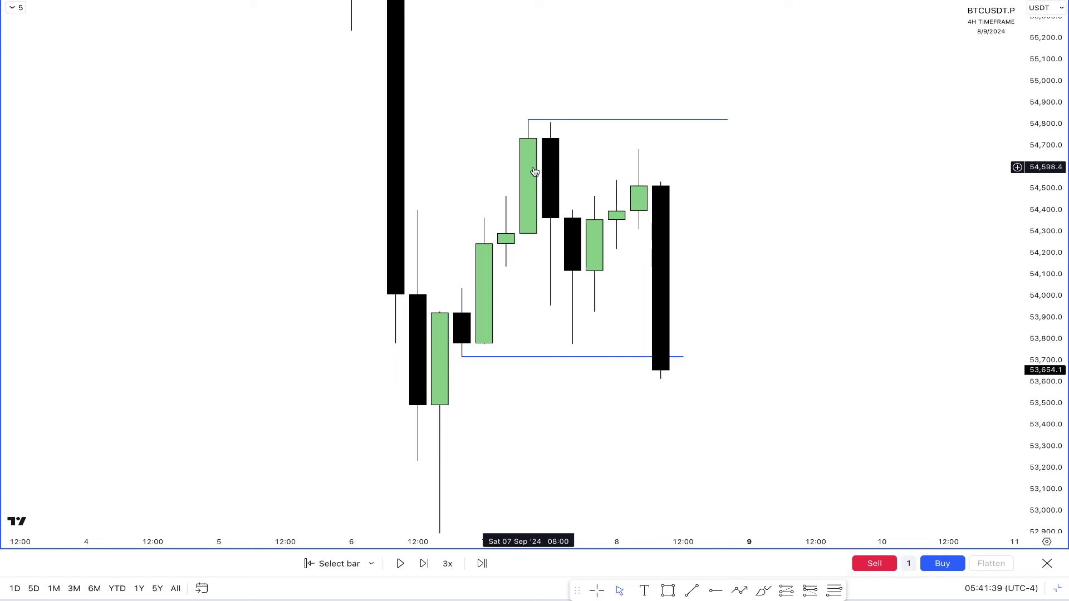
{"action": "type", "text": "1"}
{"action": "key", "text": "Return"}
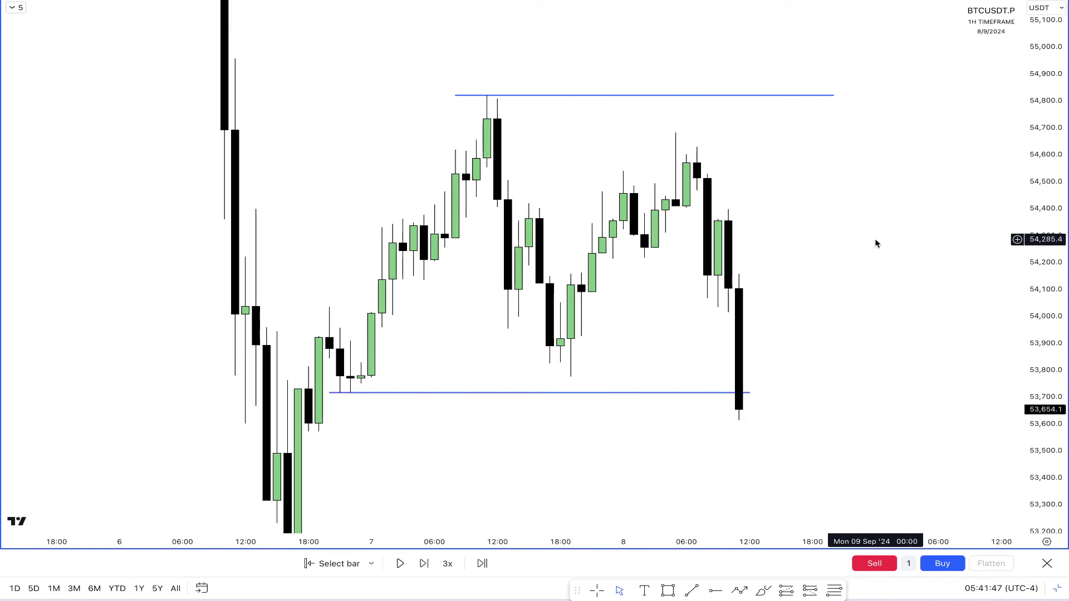
Move the upper and lower range lines' endpoints onto the high and low candles
{"action": "left_click", "coordinate": [440, 98]}
{"action": "left_click_drag", "start_coordinate": [441, 98], "coordinate": [472, 98]}
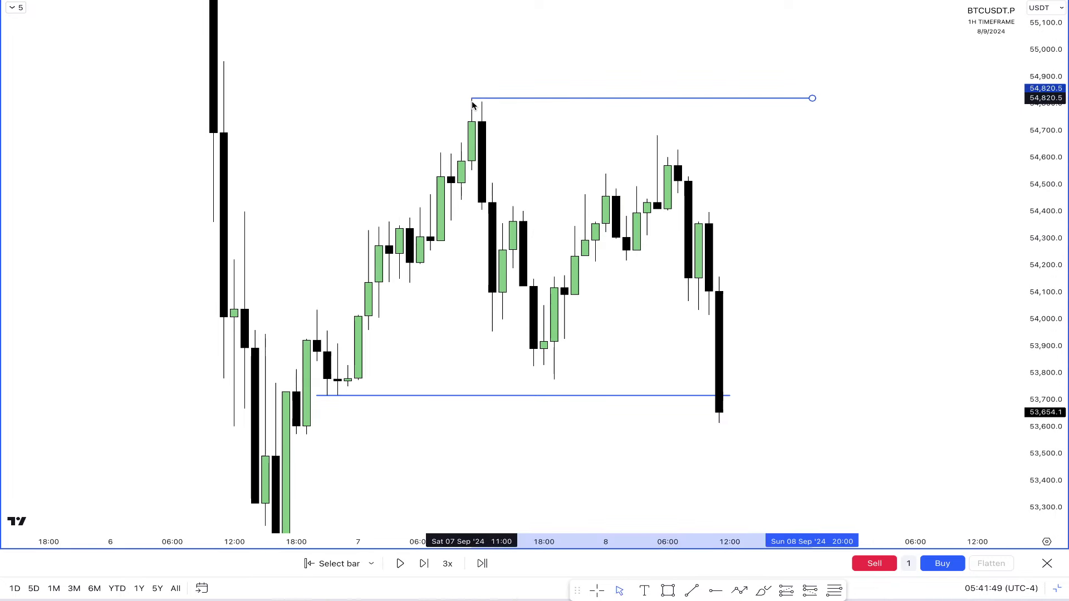
{"action": "left_click_drag", "start_coordinate": [813, 98], "coordinate": [738, 110]}
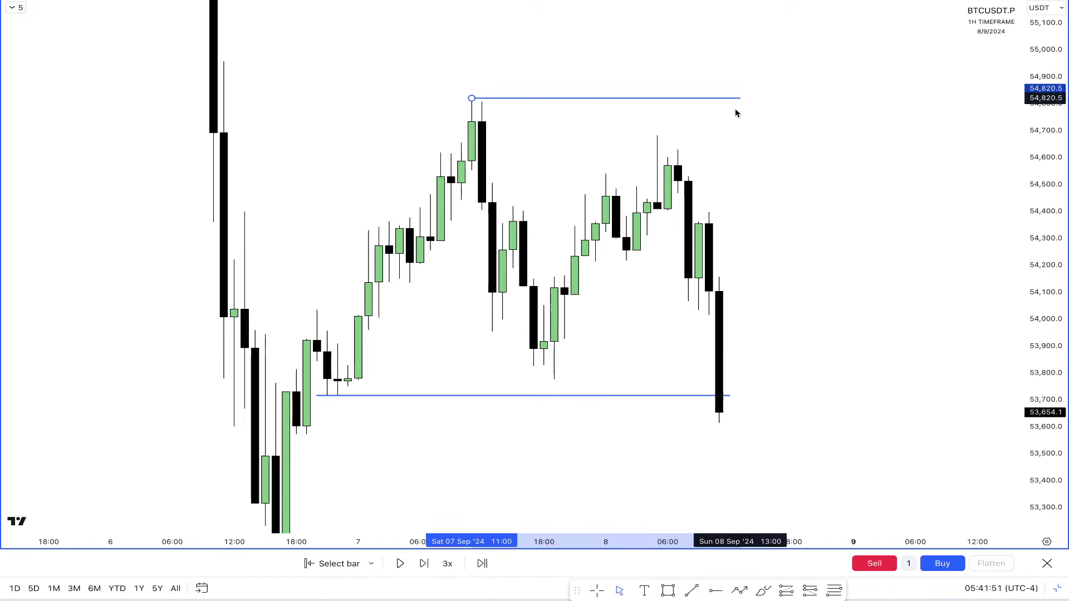
{"action": "left_click", "coordinate": [745, 195]}
{"action": "left_click_drag", "start_coordinate": [317, 395], "coordinate": [327, 396]}
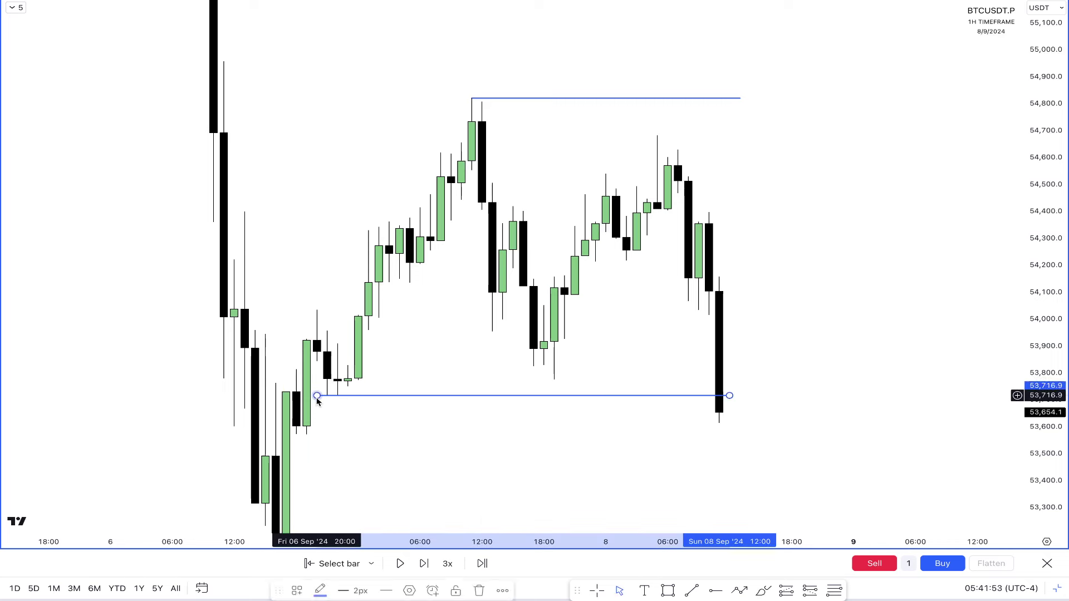
Label the lower line PDL, placed below the line at its left end
{"action": "double_click", "coordinate": [327, 396]}
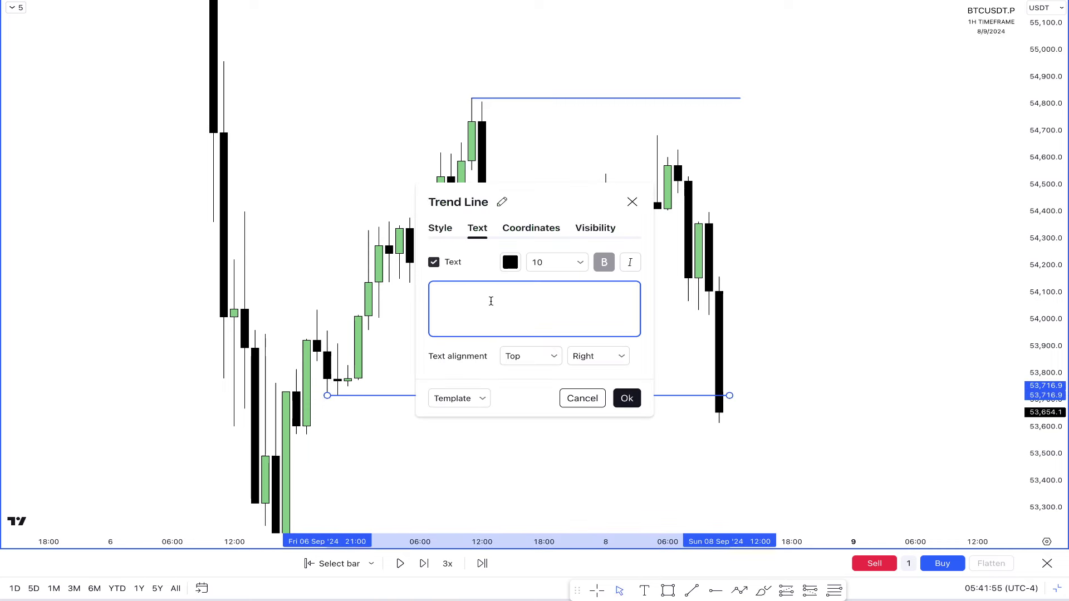
{"action": "left_click", "coordinate": [549, 357]}
{"action": "left_click", "coordinate": [544, 409]}
{"action": "left_click", "coordinate": [584, 358]}
{"action": "left_click", "coordinate": [580, 375]}
{"action": "left_click", "coordinate": [789, 324]}
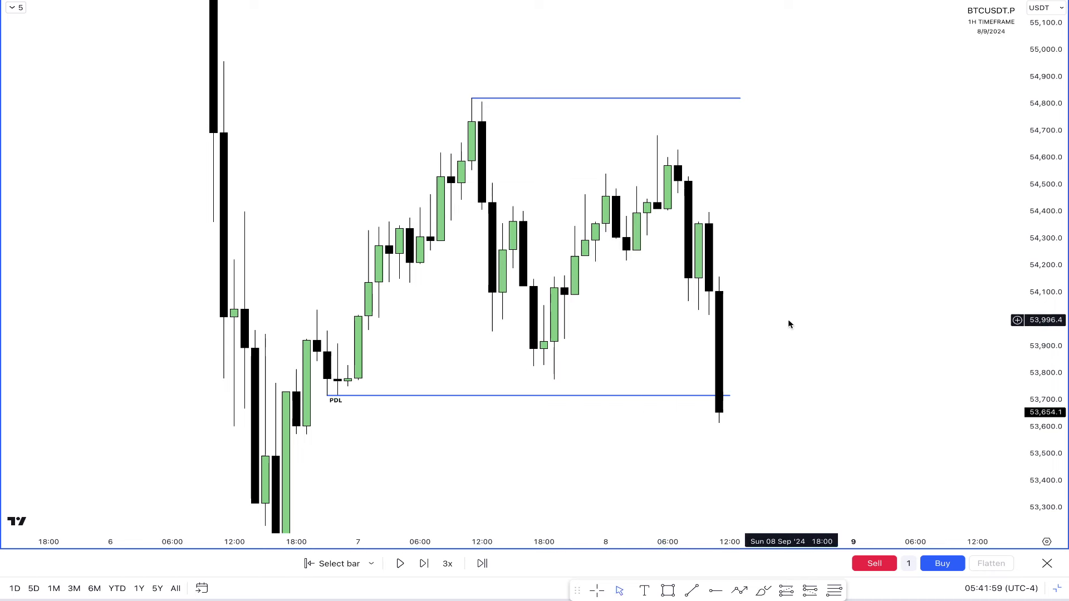
Label the upper line PDH, placed above the line at its left end
{"action": "double_click", "coordinate": [597, 99]}
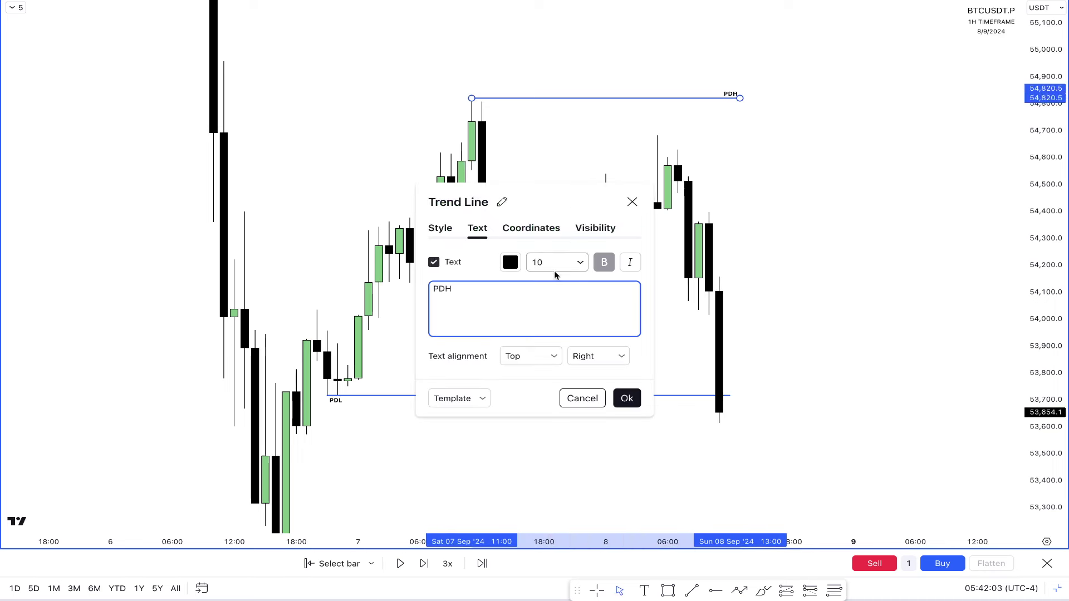
{"action": "left_click", "coordinate": [530, 363]}
{"action": "left_click", "coordinate": [599, 357]}
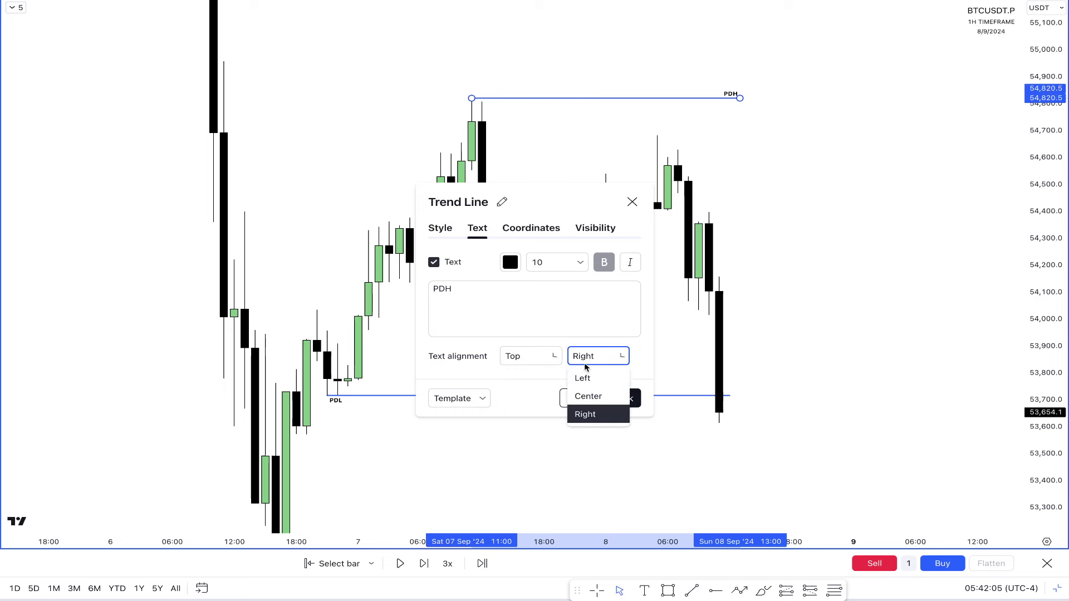
{"action": "left_click", "coordinate": [587, 377]}
{"action": "left_click", "coordinate": [627, 398]}
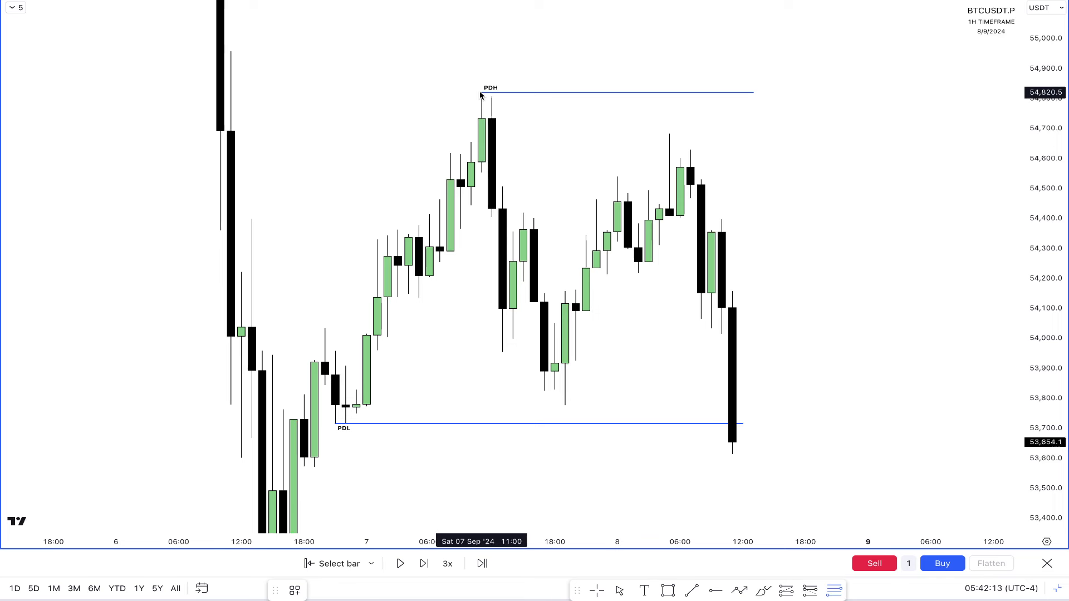
Draw a Fibonacci retracement from PDH to the ~53,780 low with levels 0, 0.5, 0.618, 0.705, 0.79, 1
{"action": "mouse_move", "coordinate": [481, 94]}
{"action": "left_mouse_down"}
{"action": "mouse_move", "coordinate": [499, 175]}
{"action": "mouse_move", "coordinate": [553, 310]}
{"action": "mouse_move", "coordinate": [570, 412]}
{"action": "mouse_move", "coordinate": [566, 405]}
{"action": "left_mouse_up"}
{"action": "left_click", "coordinate": [559, 148]}
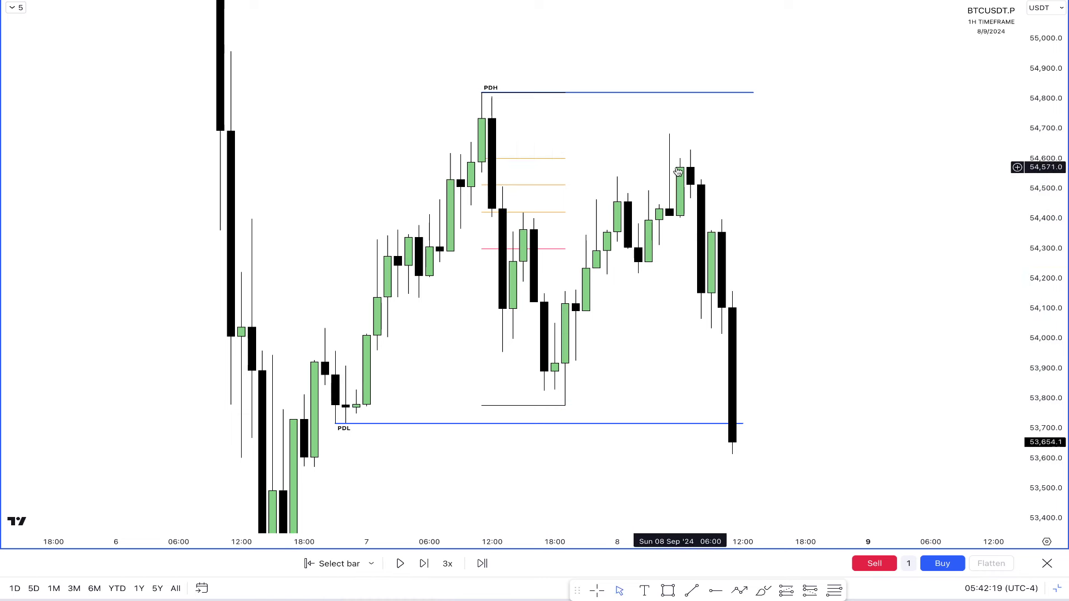
{"action": "double_click", "coordinate": [489, 162]}
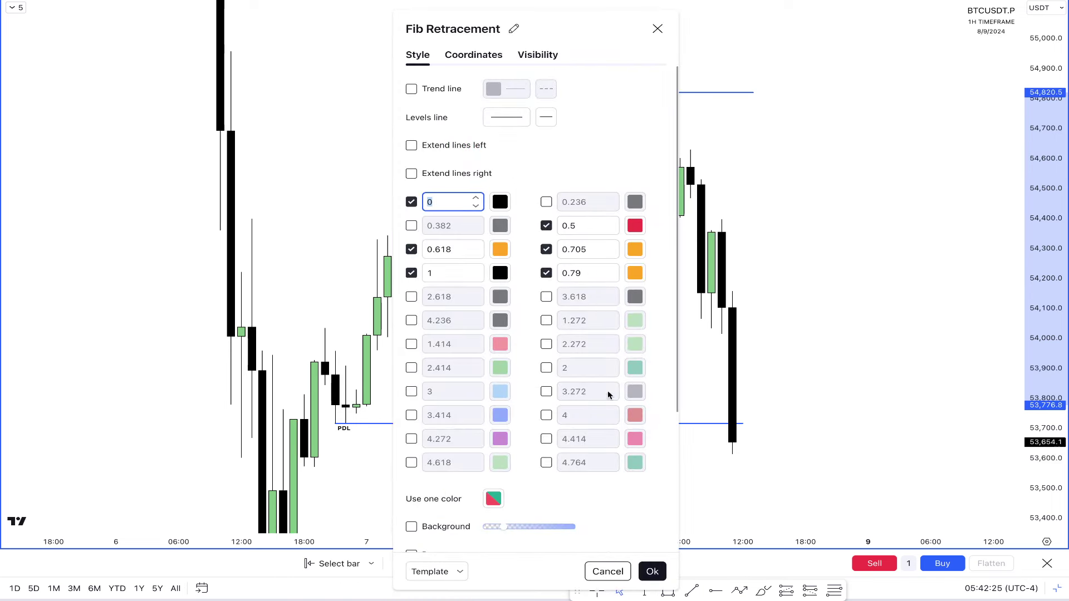
{"action": "left_click", "coordinate": [653, 571]}
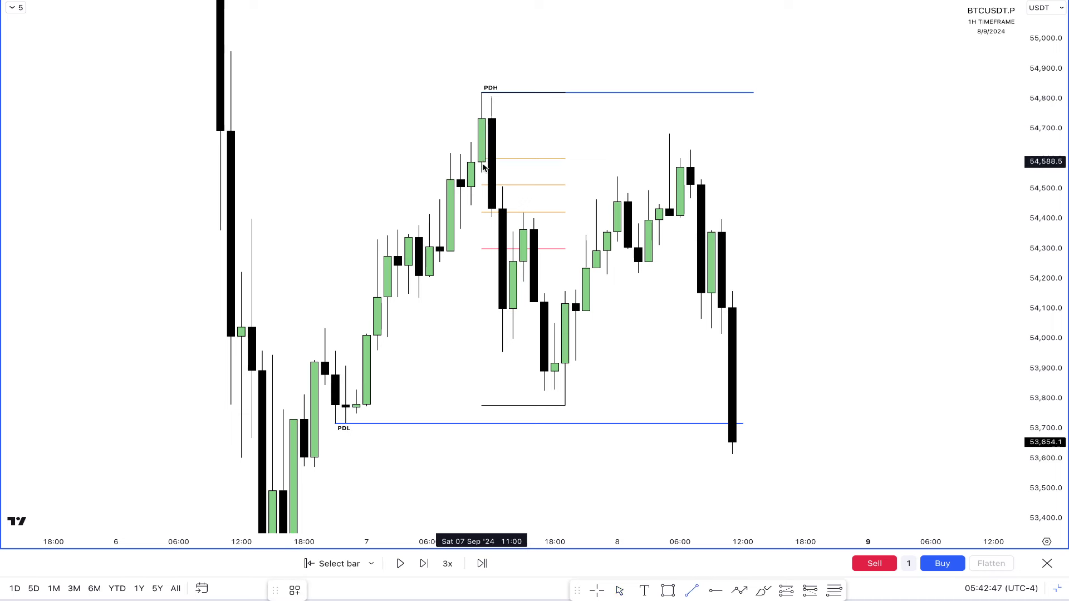
Draw a red horizontal line labelled -0b at about 54,588.5 and delete the Fibonacci retracement
{"action": "left_click_drag", "start_coordinate": [483, 162], "coordinate": [743, 162]}
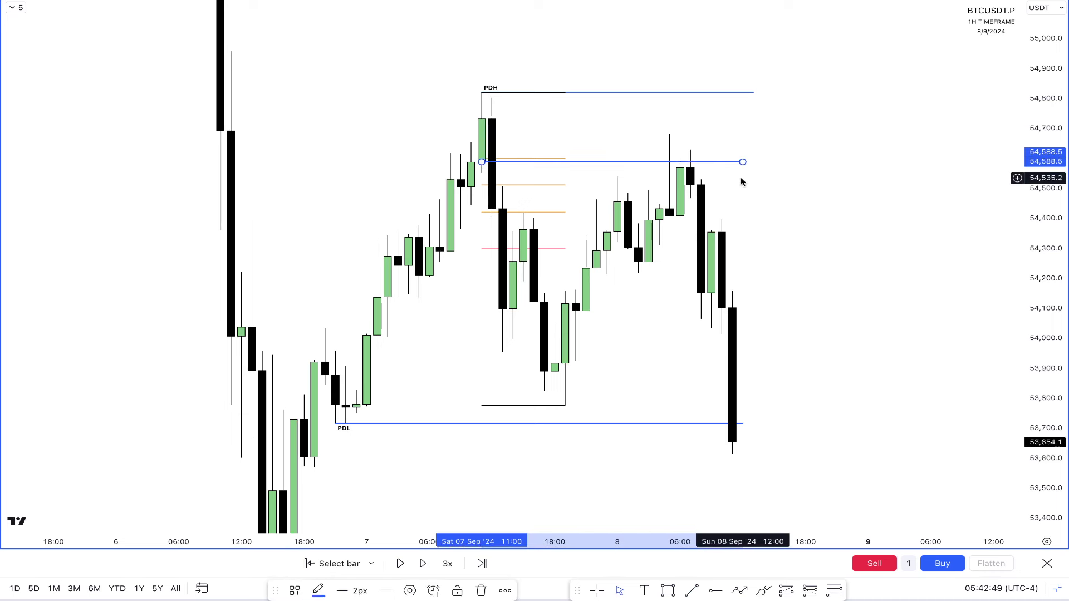
{"action": "double_click", "coordinate": [742, 162]}
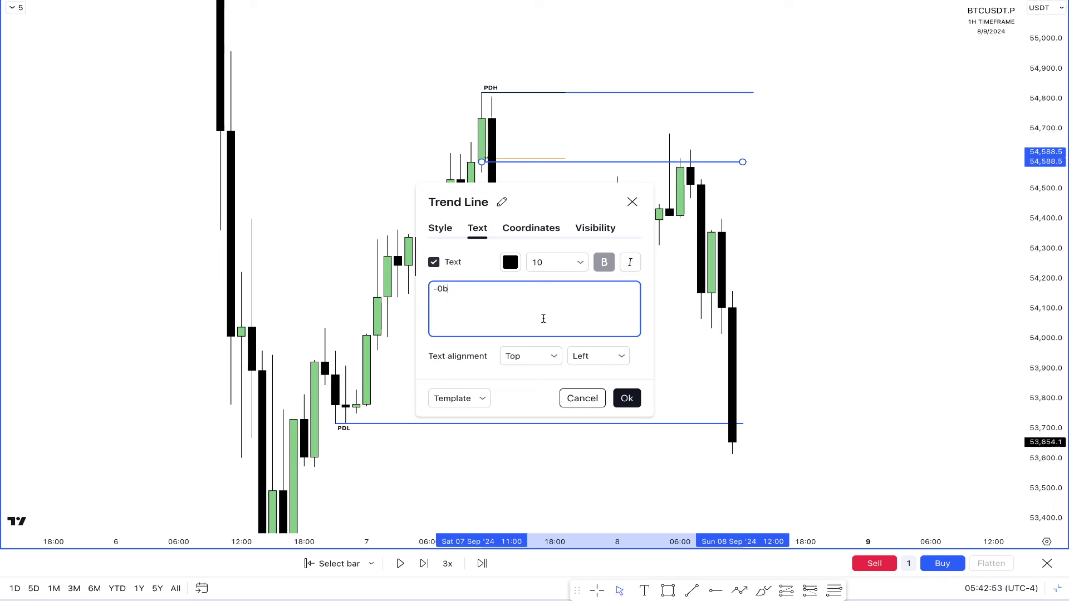
{"action": "left_click", "coordinate": [601, 357]}
{"action": "left_click", "coordinate": [590, 415]}
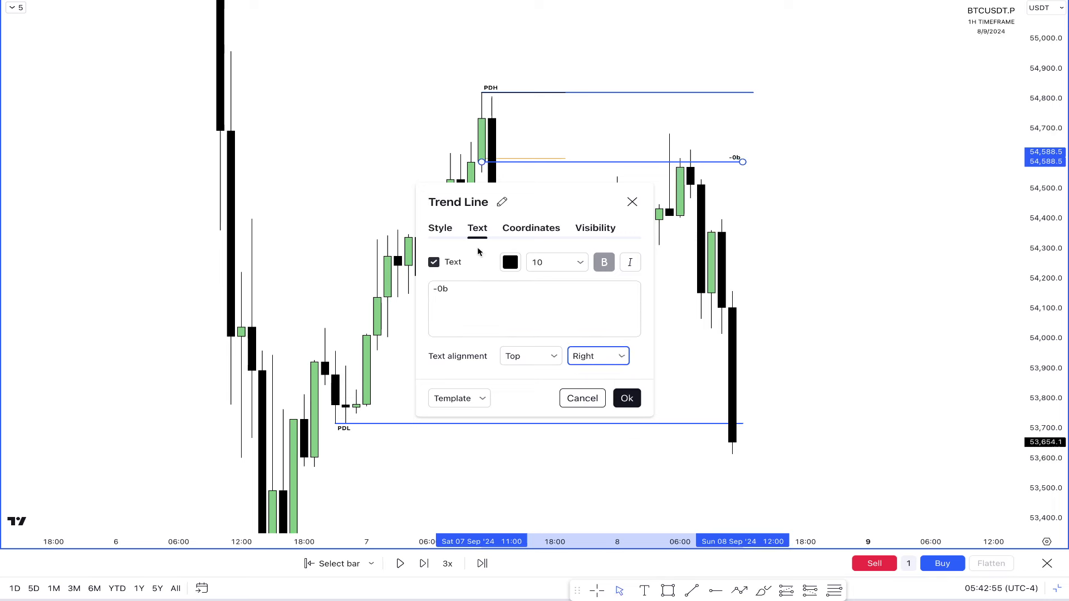
{"action": "left_click", "coordinate": [440, 230]}
{"action": "left_click", "coordinate": [511, 150]}
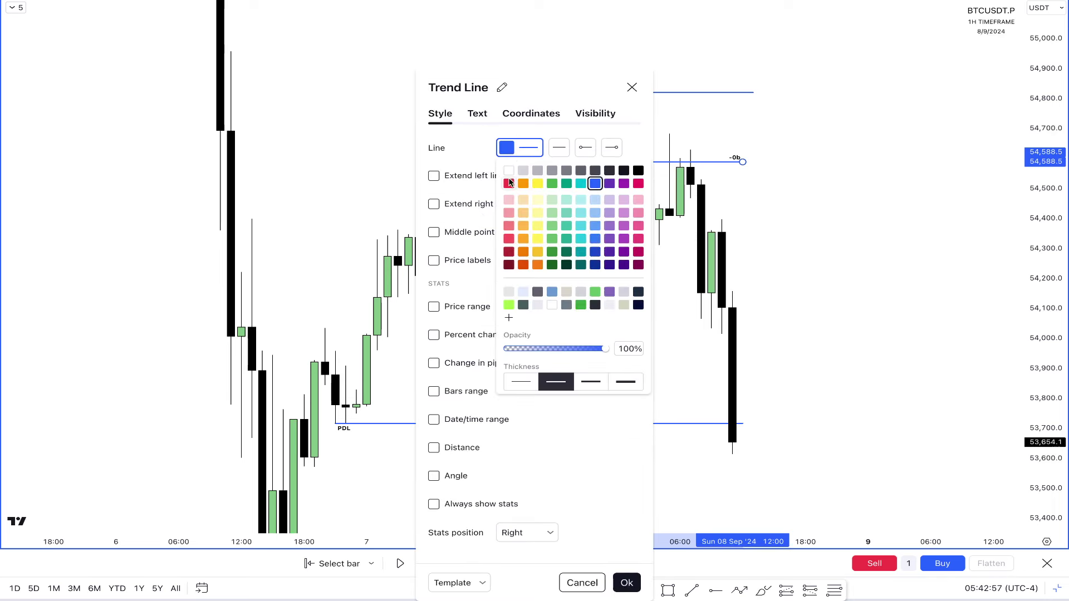
{"action": "left_click", "coordinate": [509, 184]}
{"action": "left_click", "coordinate": [817, 233]}
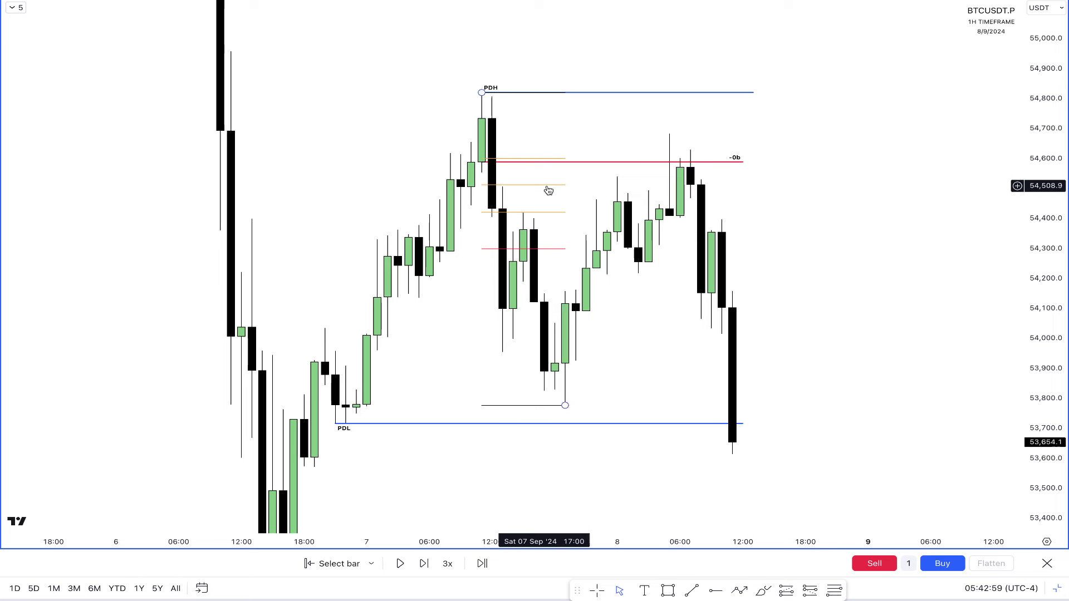
{"action": "key", "text": "Delete"}
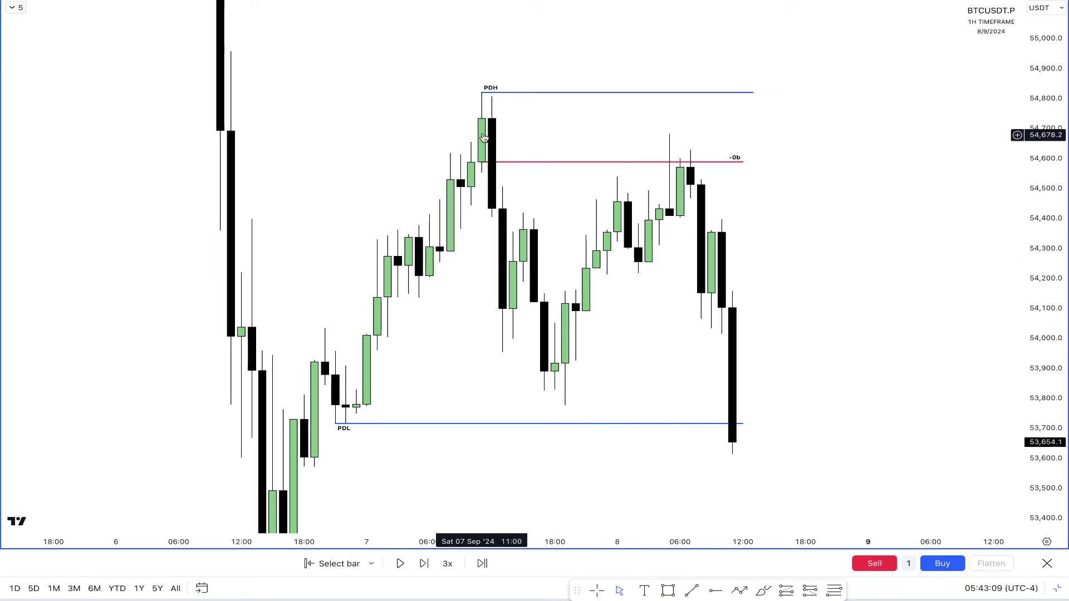
{"action": "left_click", "coordinate": [482, 163]}
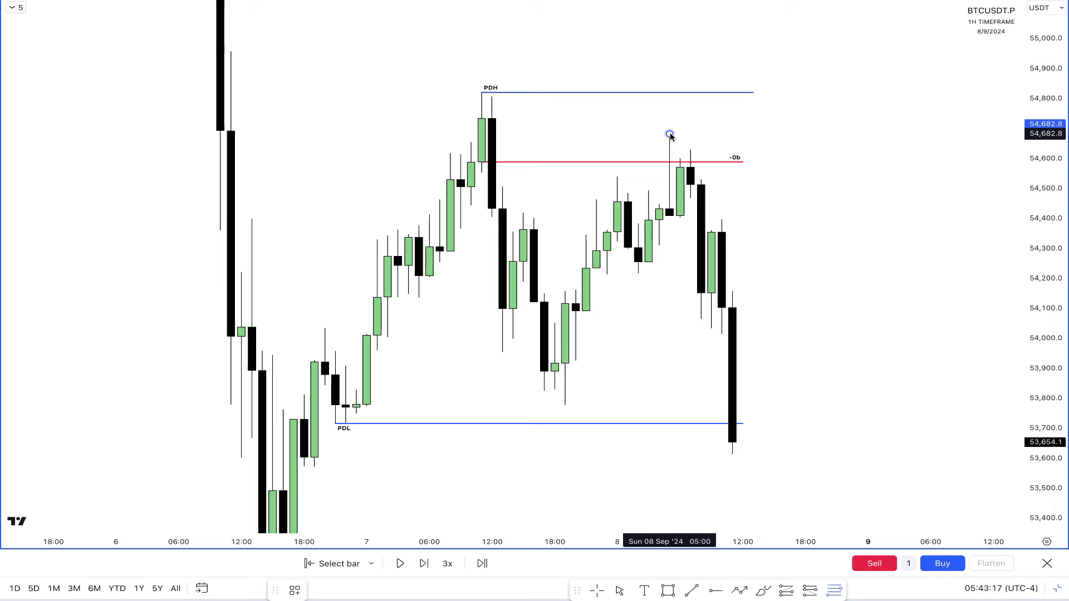
{"action": "left_click", "coordinate": [680, 217]}
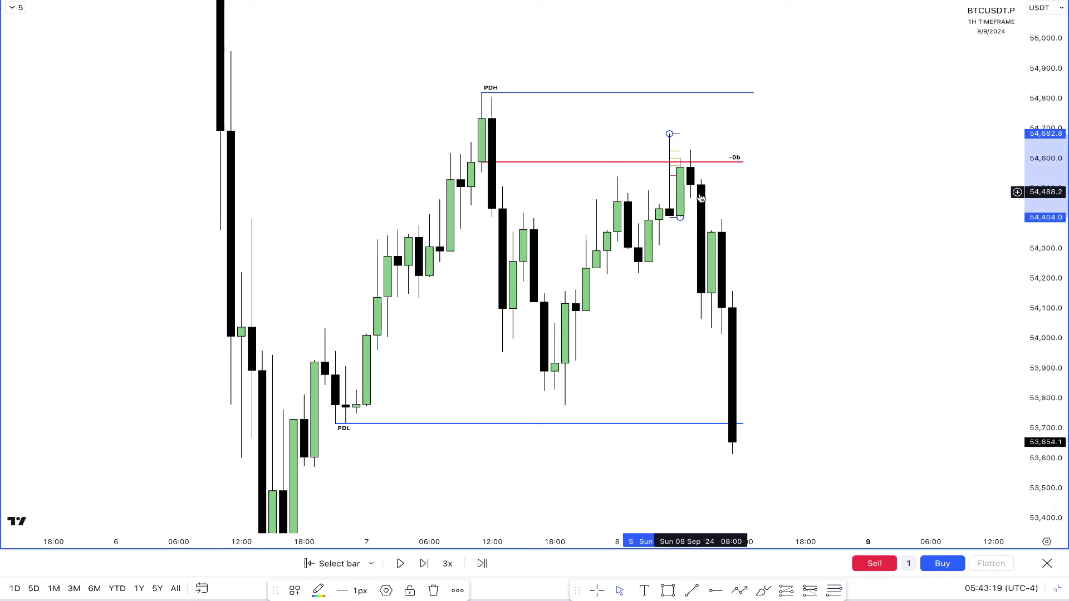
{"action": "left_click", "coordinate": [750, 205]}
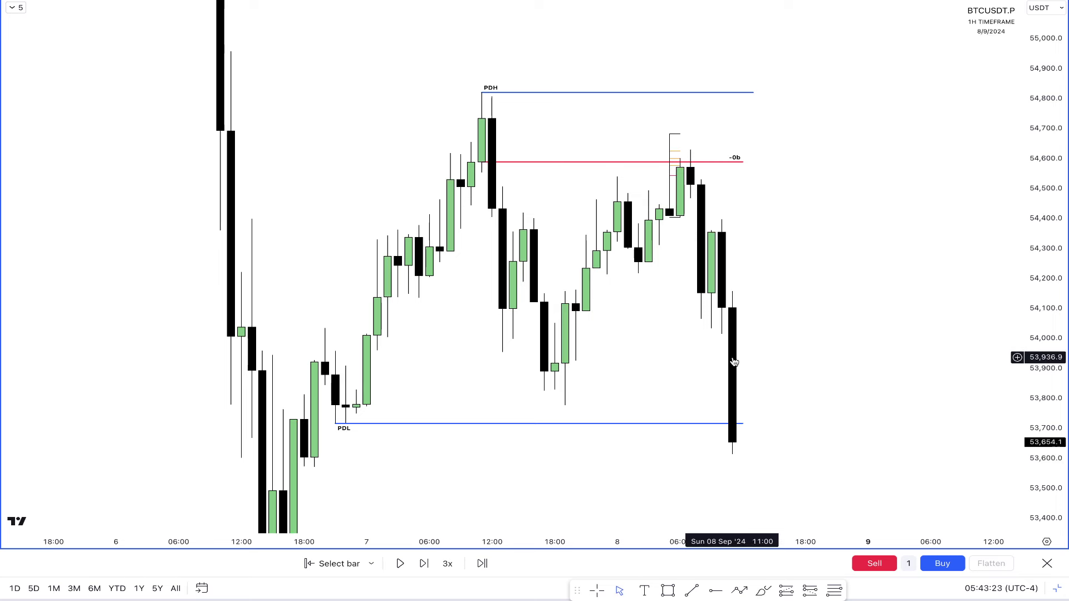
{"action": "left_click", "coordinate": [680, 224]}
{"action": "key", "text": "Delete"}
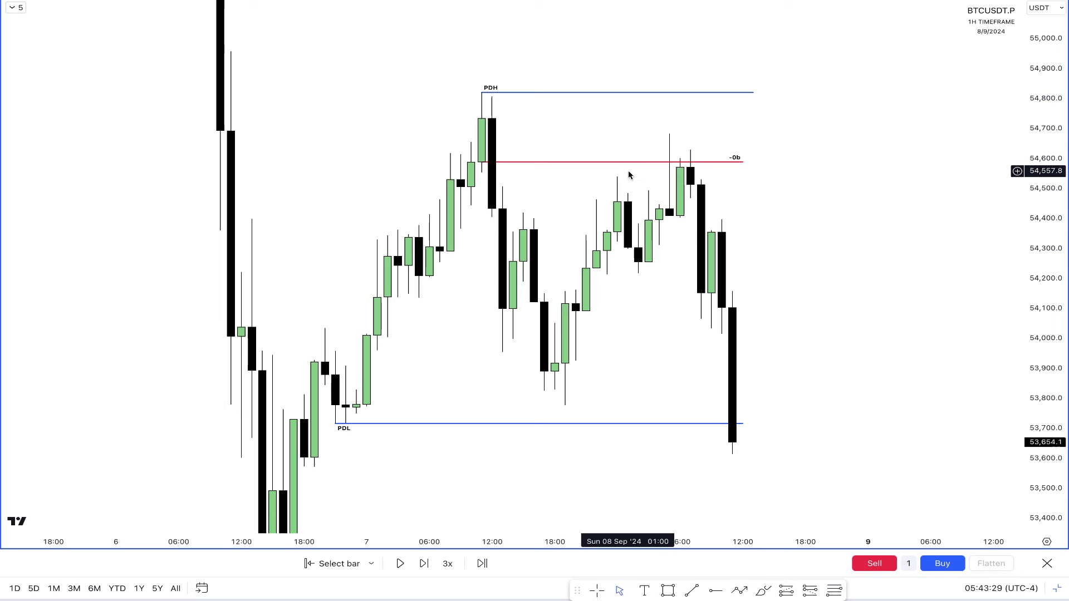
Mark the swing high near 54,539 with a short line styled by the Buyside template
{"action": "key", "text": "alt+t"}
{"action": "left_click", "coordinate": [658, 177]}
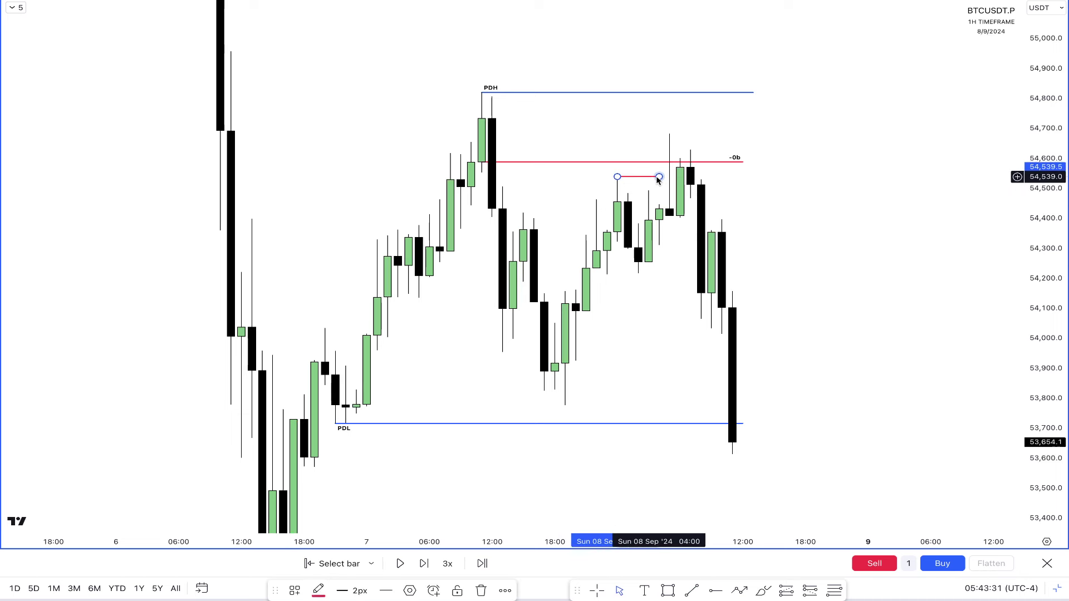
{"action": "left_click", "coordinate": [308, 591]}
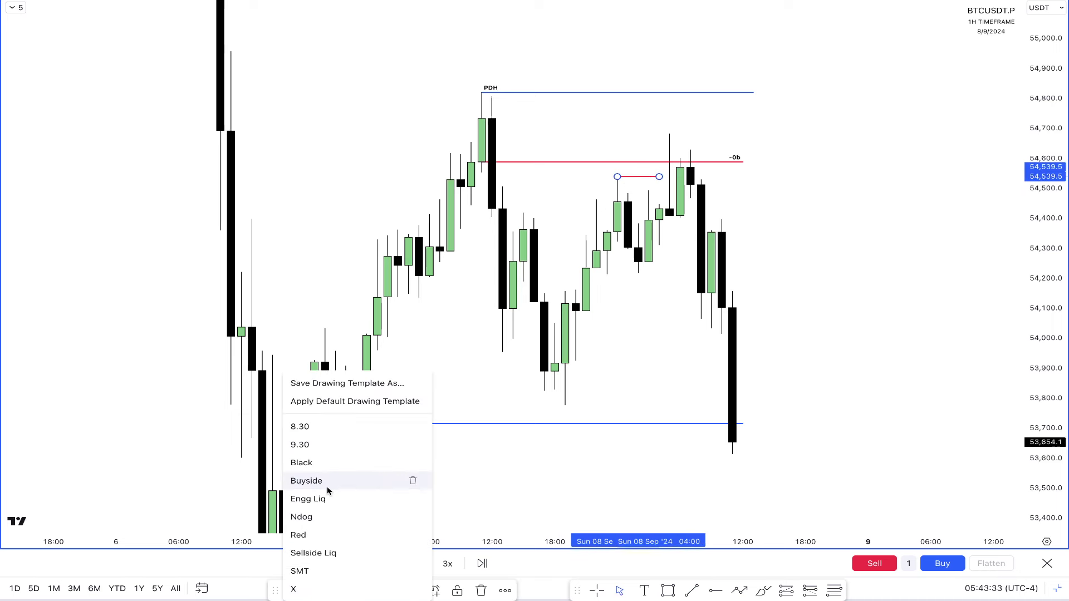
{"action": "left_click", "coordinate": [332, 483]}
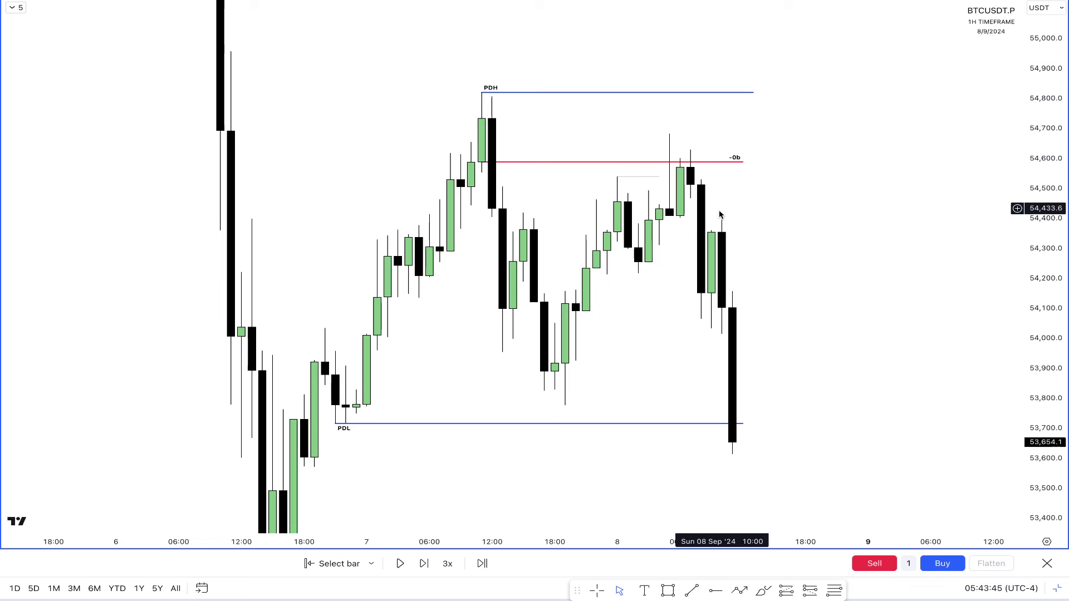
{"action": "left_click", "coordinate": [617, 178]}
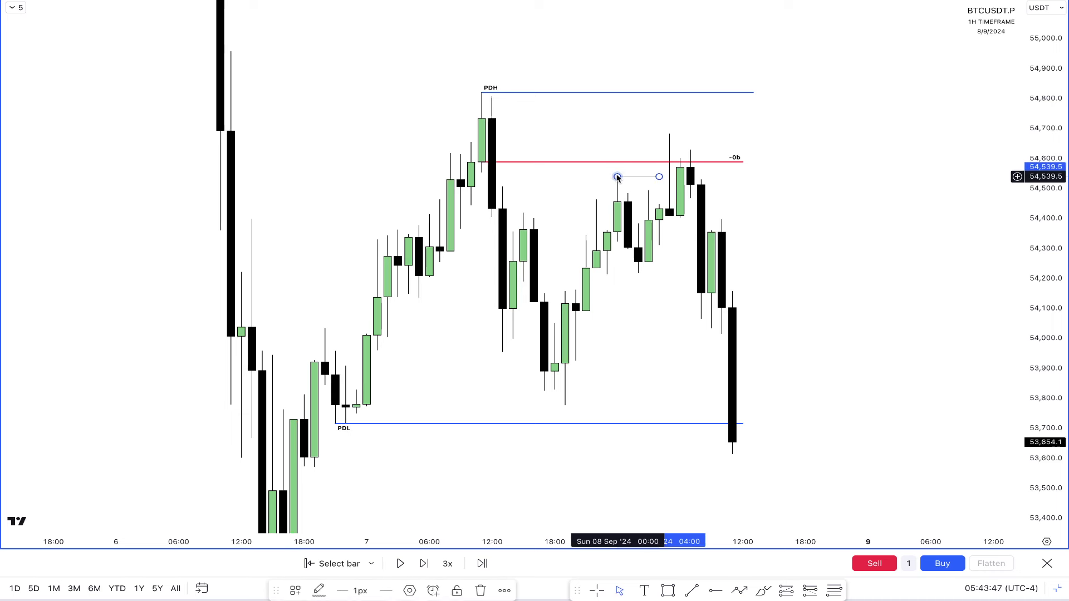
{"action": "left_click", "coordinate": [490, 163]}
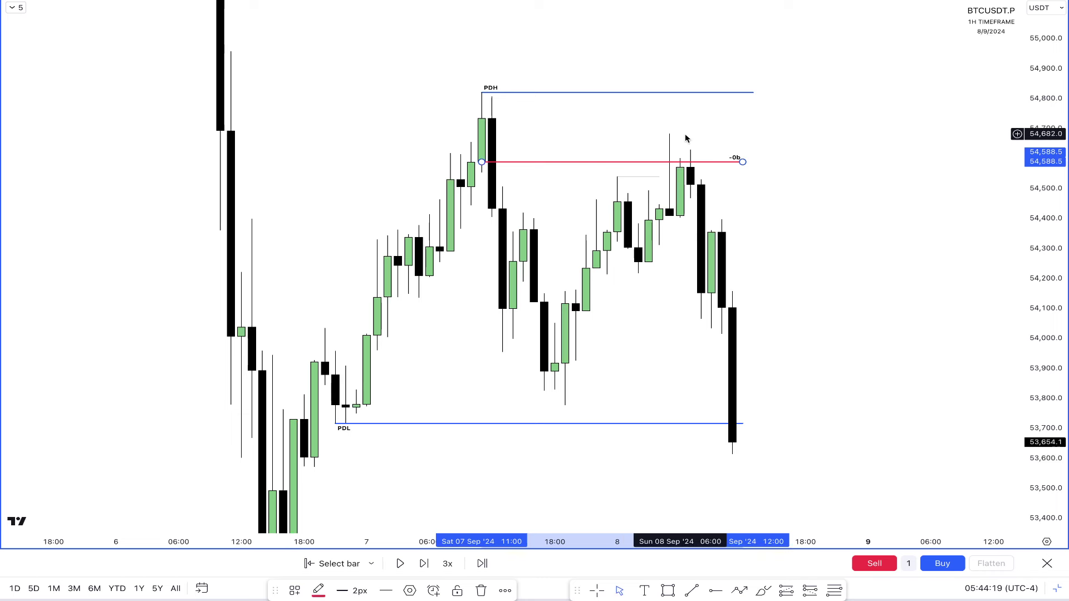
{"action": "left_click", "coordinate": [657, 142]}
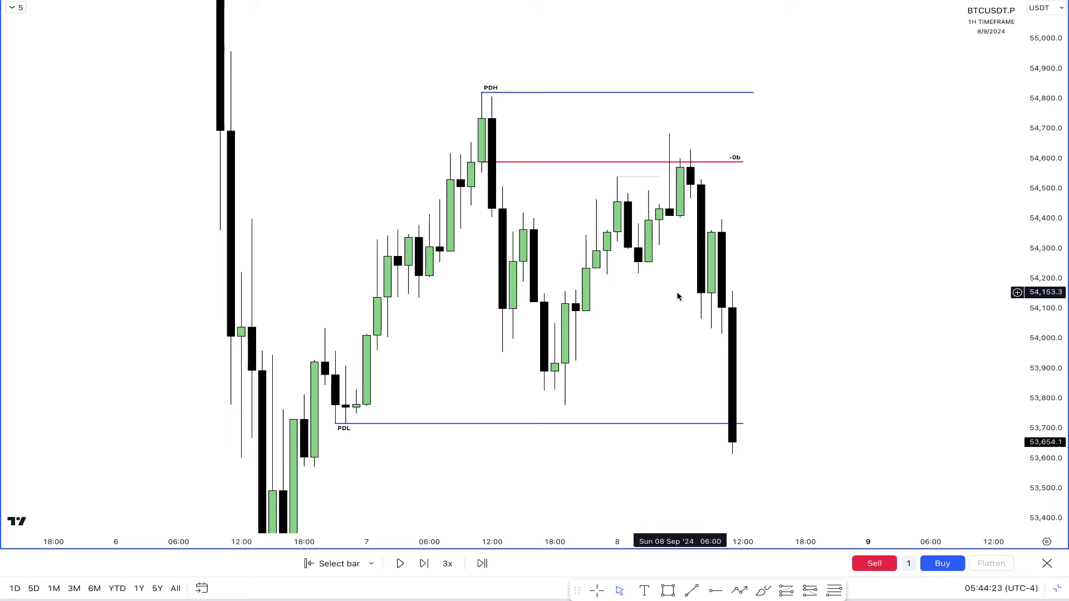
Mark the swing low near 54,217 with a short line, applying the Red template then green colour
{"action": "left_click", "coordinate": [639, 273]}
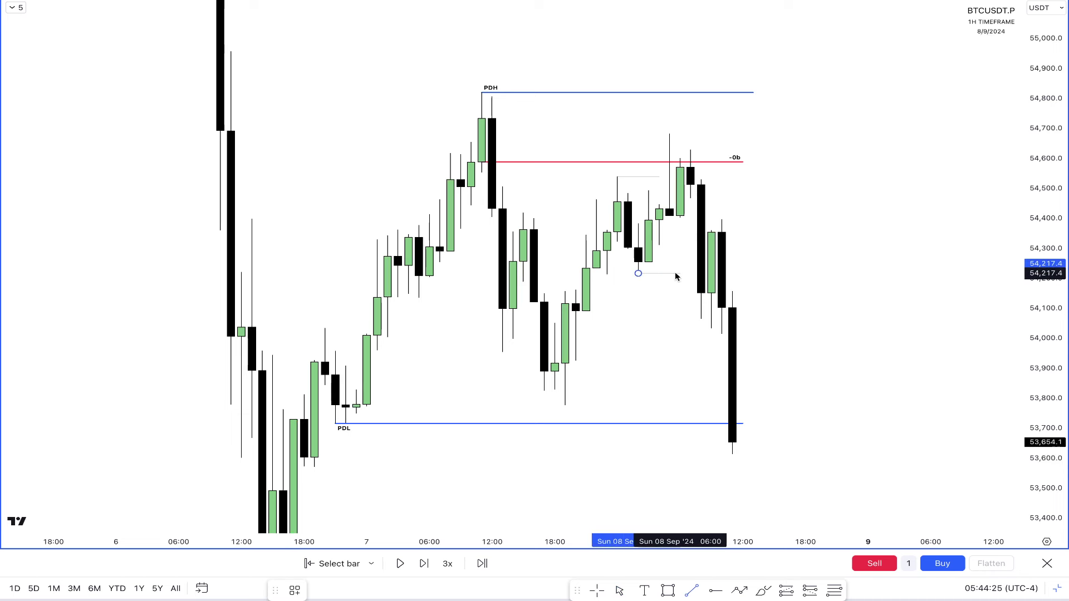
{"action": "left_click", "coordinate": [681, 273]}
{"action": "left_click", "coordinate": [284, 590]}
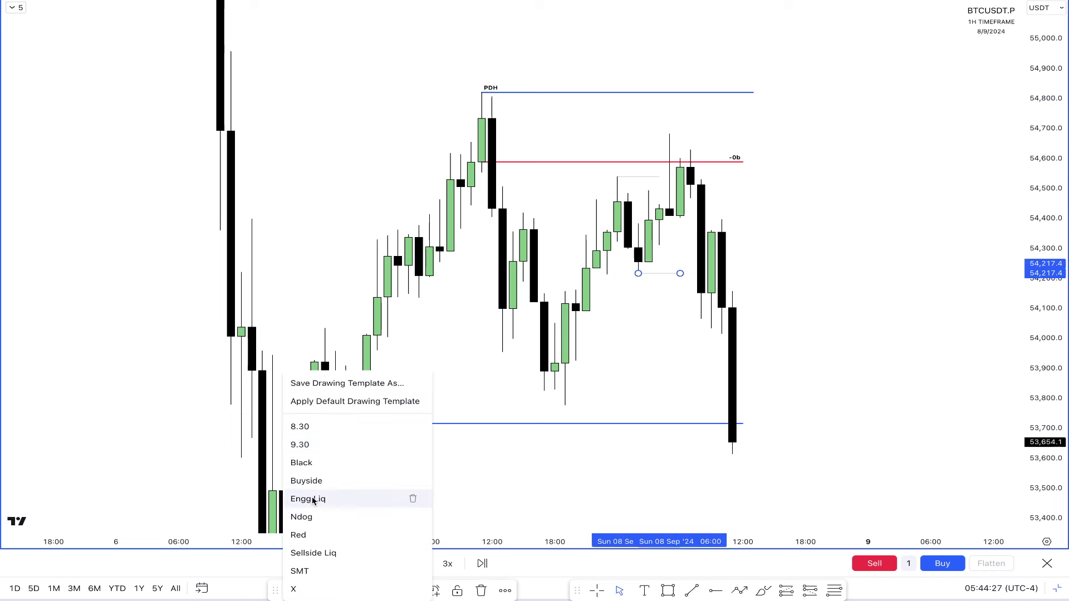
{"action": "left_click", "coordinate": [312, 535]}
{"action": "left_click", "coordinate": [320, 591]}
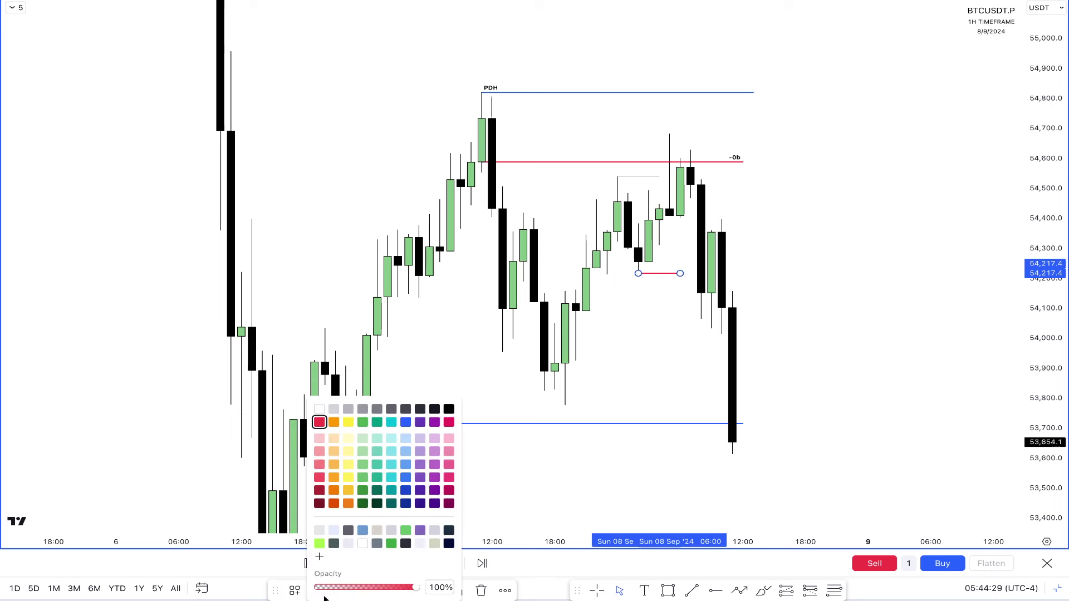
{"action": "left_click", "coordinate": [362, 423]}
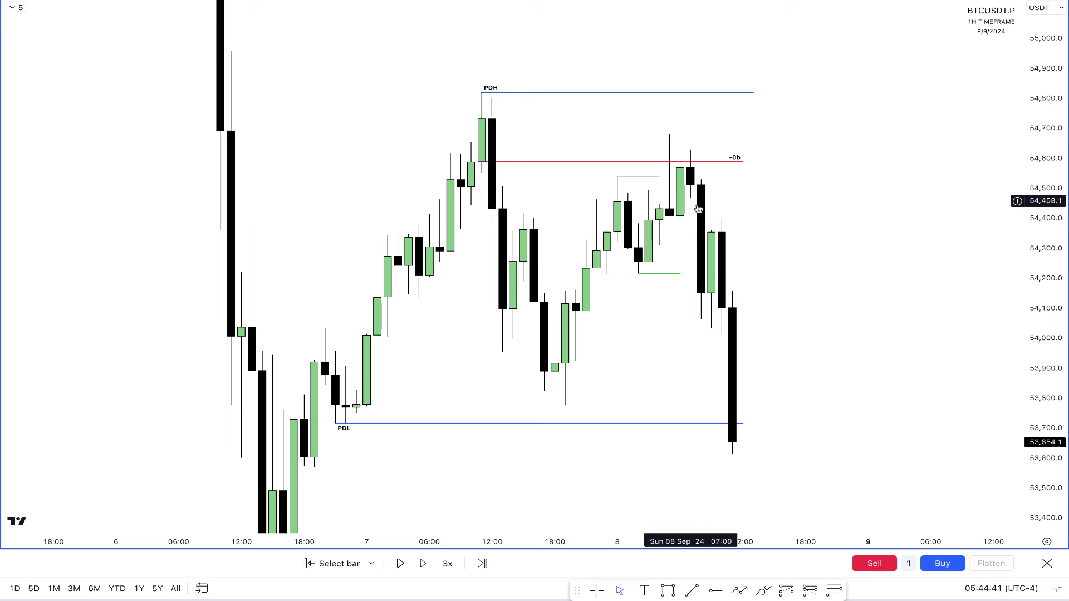
{"action": "left_click", "coordinate": [662, 590]}
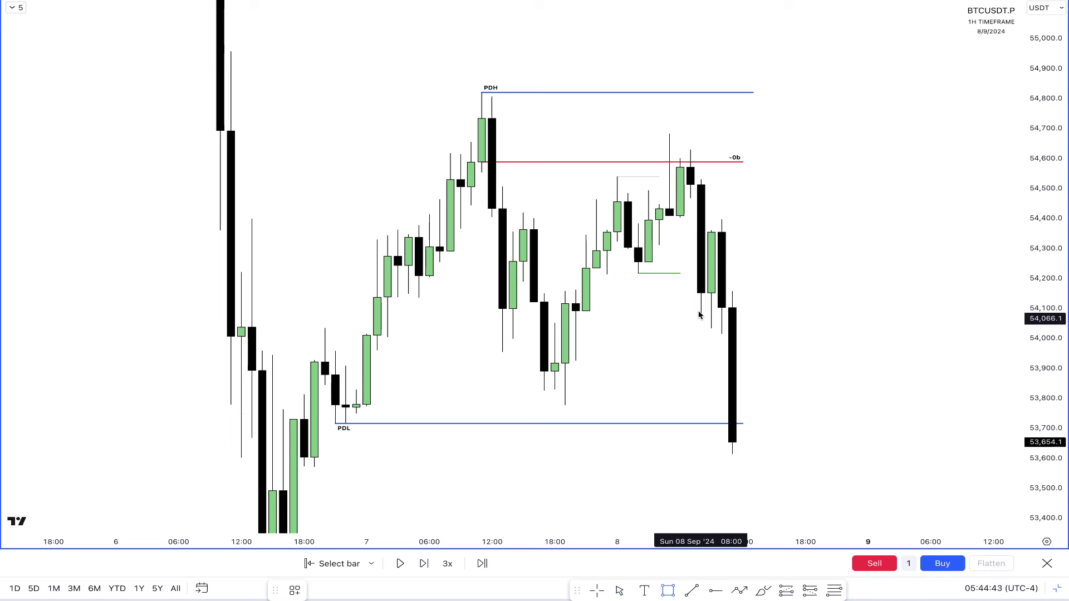
Draw a pale yellow zone spanning about 54,361–54,467 over the candles after the 8 Sep high
{"action": "mouse_move", "coordinate": [690, 199]}
{"action": "left_mouse_down"}
{"action": "mouse_move", "coordinate": [712, 230]}
{"action": "mouse_move", "coordinate": [733, 215]}
{"action": "left_mouse_up"}
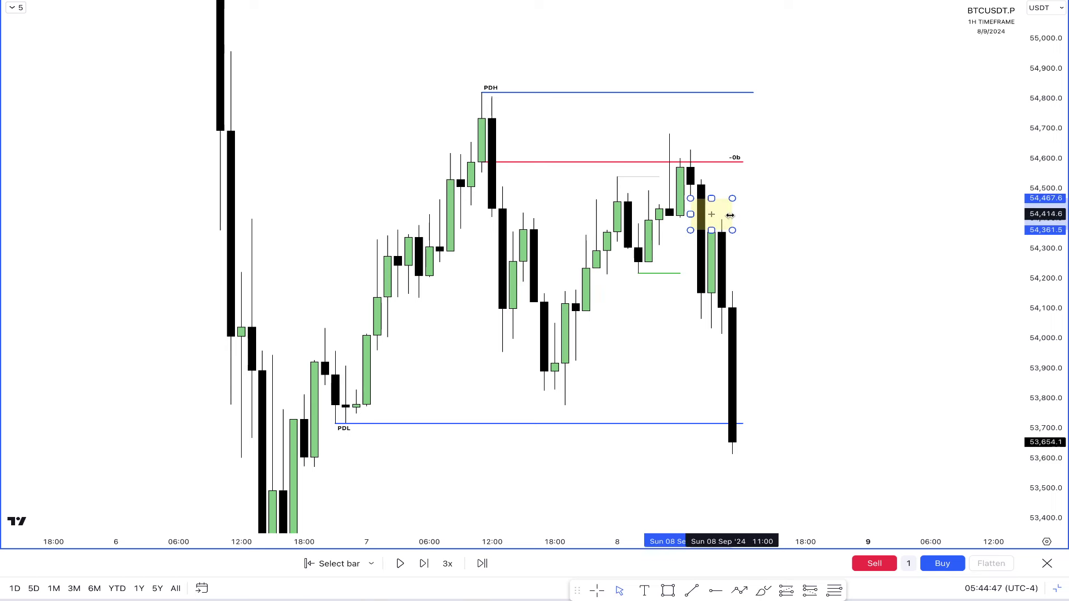
{"action": "left_click", "coordinate": [717, 239]}
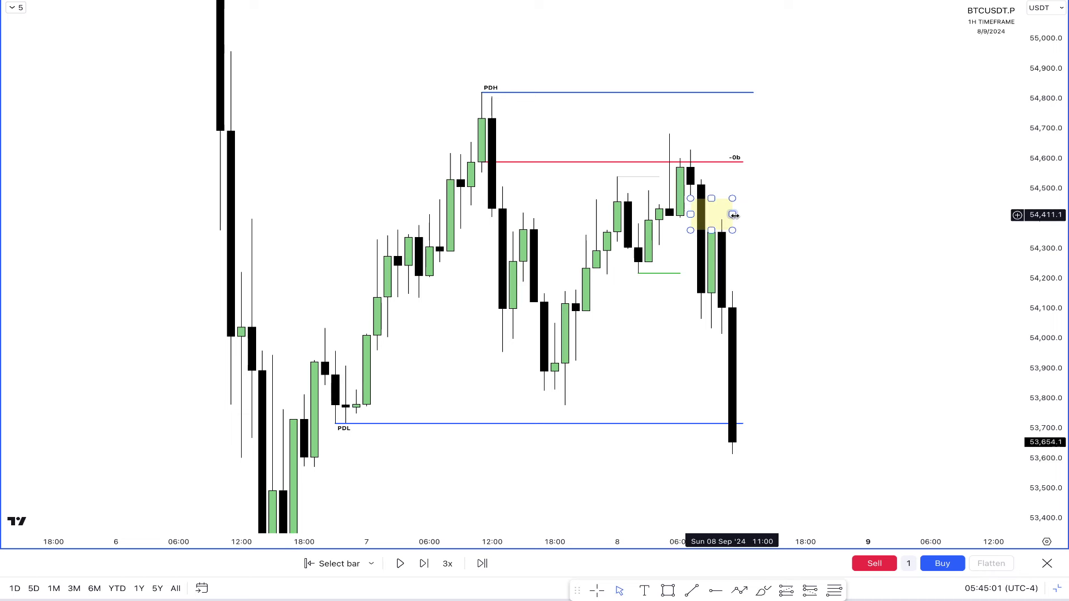
{"action": "left_click", "coordinate": [734, 215]}
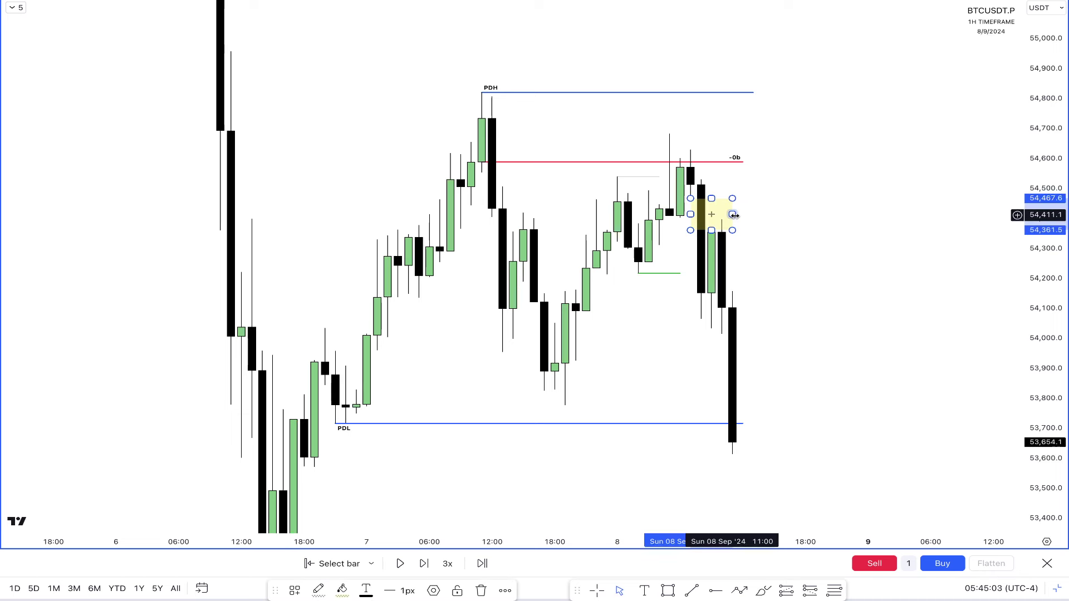
{"action": "key", "text": "Escape"}
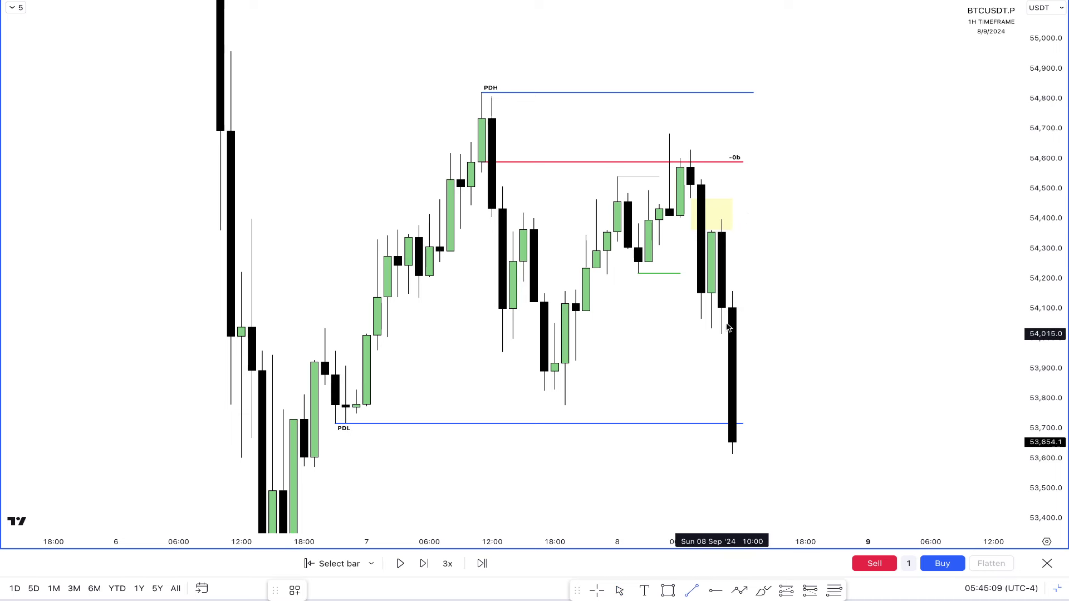
{"action": "key", "text": "Escape"}
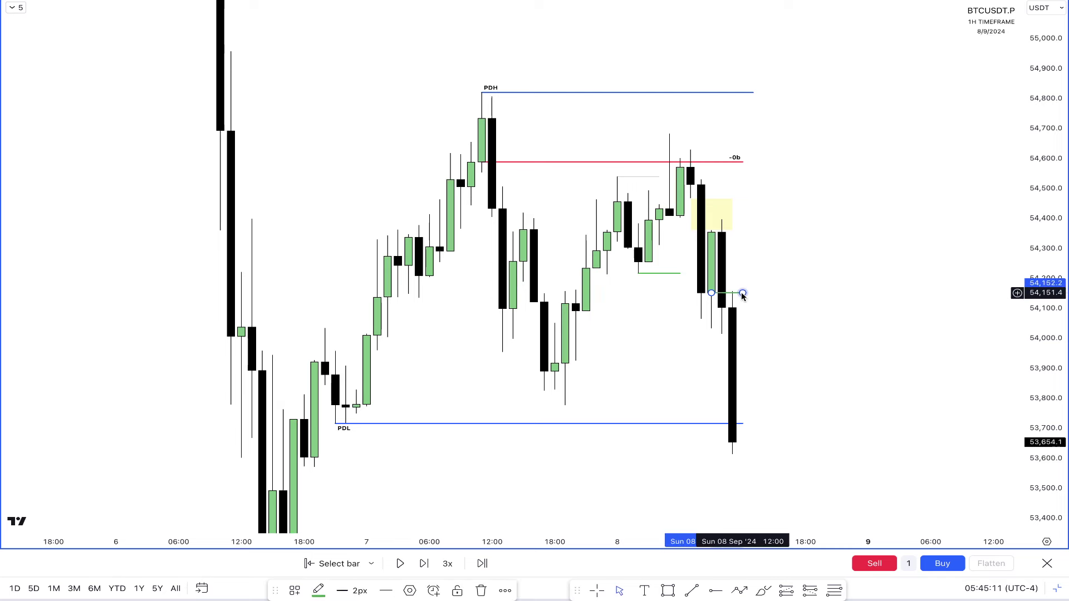
Duplicate the red -0b line and level the copy near 54,150 beside the latest candles
{"action": "left_click", "coordinate": [589, 164]}
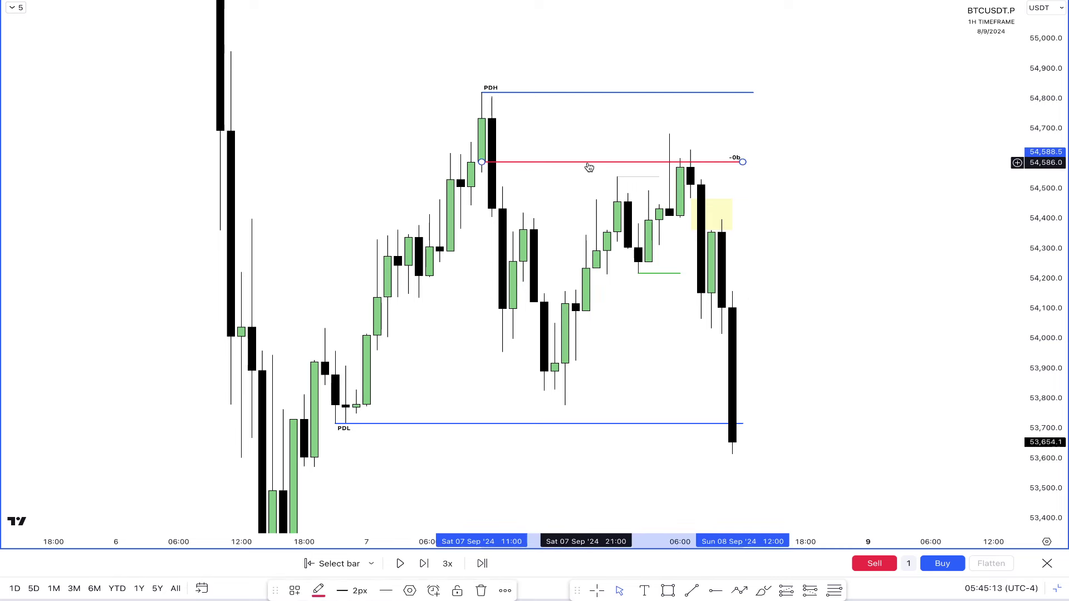
{"action": "mouse_move", "coordinate": [590, 167]}
{"action": "left_mouse_down"}
{"action": "mouse_move", "coordinate": [706, 245]}
{"action": "mouse_move", "coordinate": [699, 252]}
{"action": "left_mouse_up"}
{"action": "key", "text": "ctrl+z"}
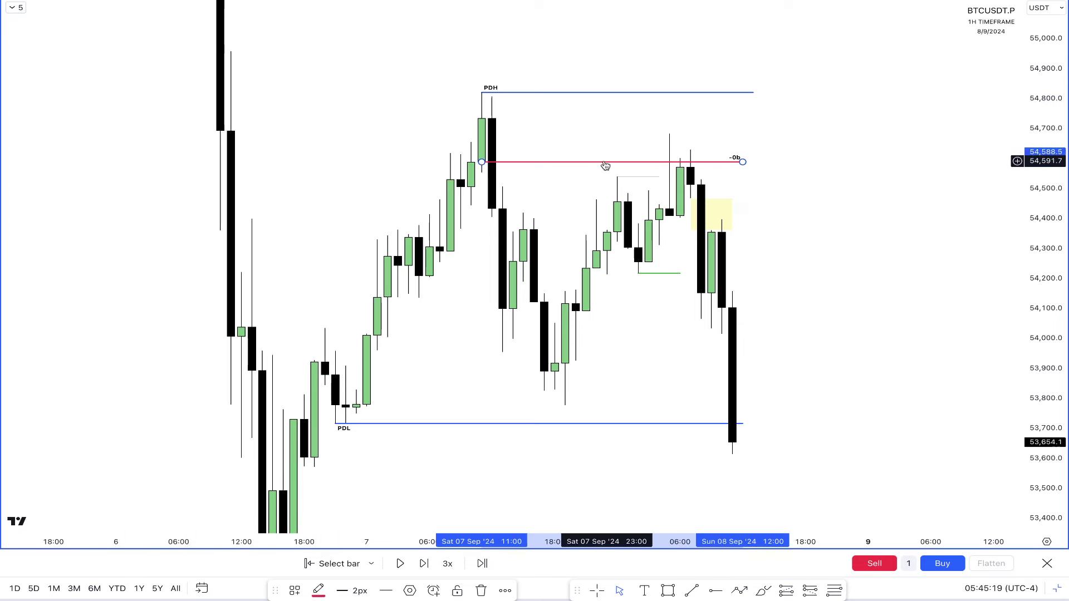
{"action": "left_click_drag", "start_coordinate": [606, 166], "coordinate": [762, 275]}
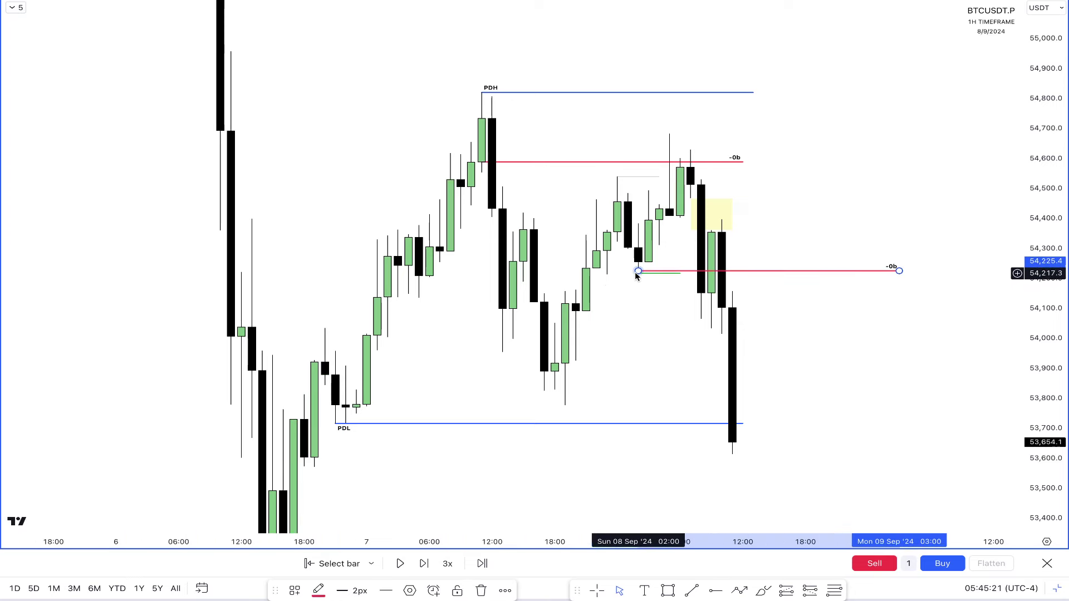
{"action": "left_click_drag", "start_coordinate": [639, 272], "coordinate": [717, 291]}
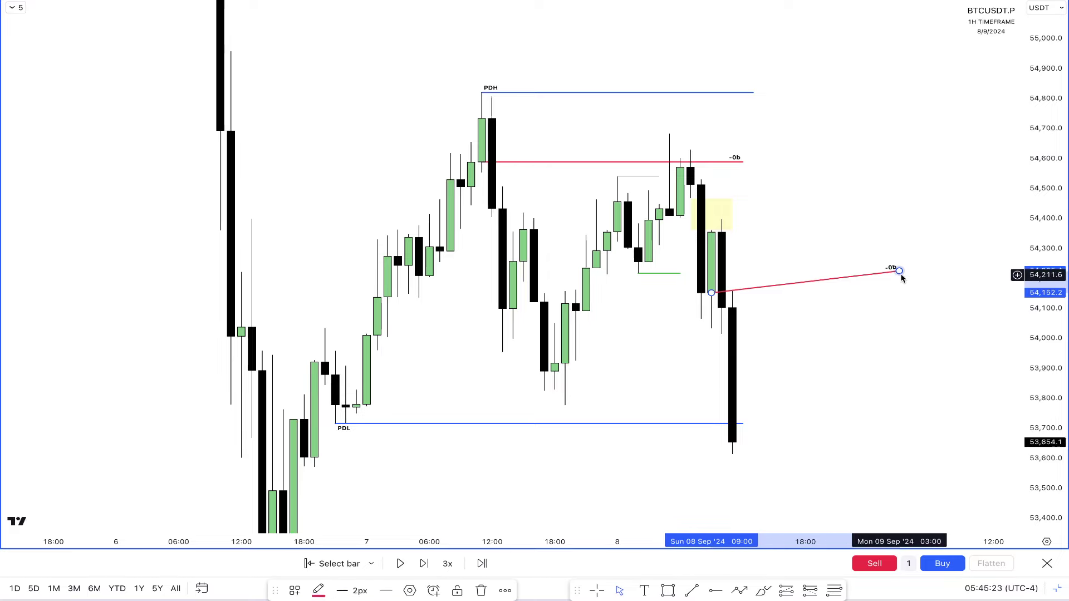
{"action": "left_click", "coordinate": [872, 285]}
{"action": "left_click_drag", "start_coordinate": [872, 286], "coordinate": [778, 310]}
{"action": "left_click", "coordinate": [737, 304]}
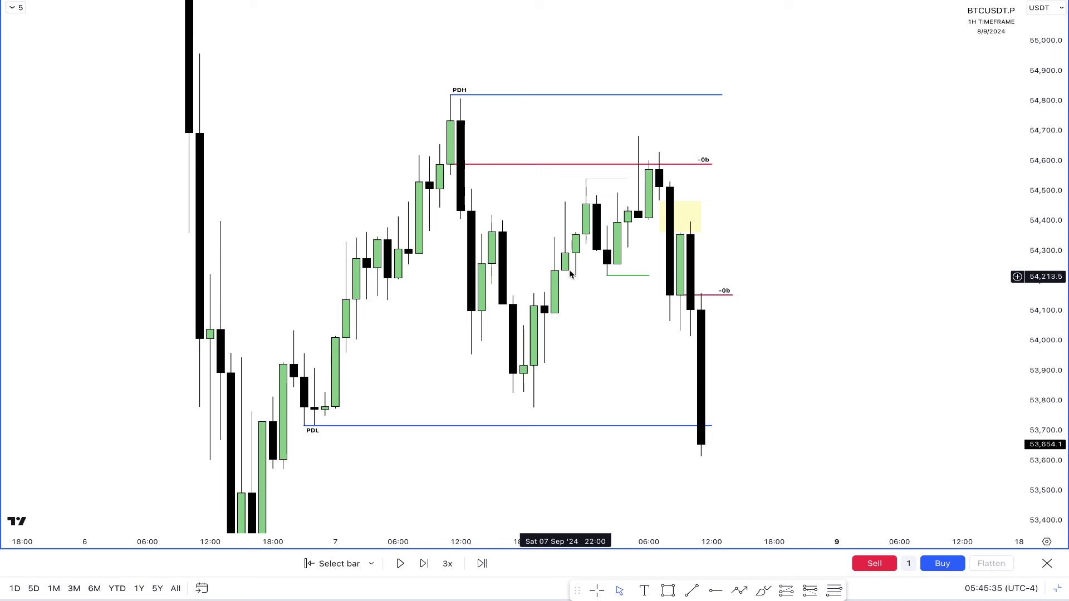
Draw a grey-filled zone spanning about 54,163–54,235 across the recent candles
{"action": "left_click", "coordinate": [668, 591]}
{"action": "mouse_move", "coordinate": [544, 292]}
{"action": "left_mouse_down"}
{"action": "mouse_move", "coordinate": [566, 271]}
{"action": "mouse_move", "coordinate": [711, 282]}
{"action": "left_mouse_up"}
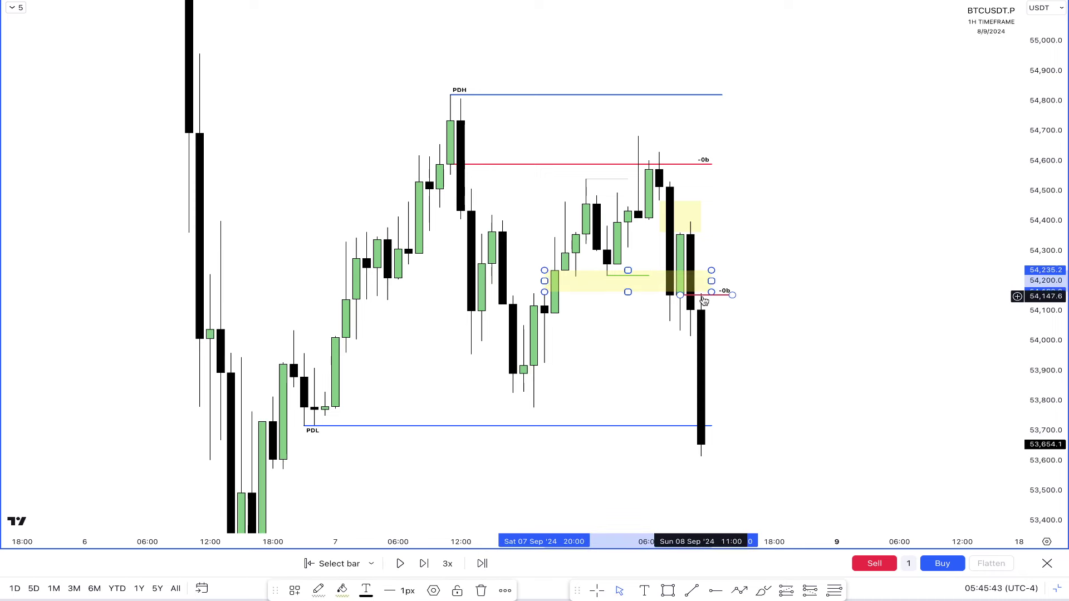
{"action": "left_click", "coordinate": [342, 589]}
{"action": "left_click", "coordinate": [415, 410]}
{"action": "left_click", "coordinate": [726, 298]}
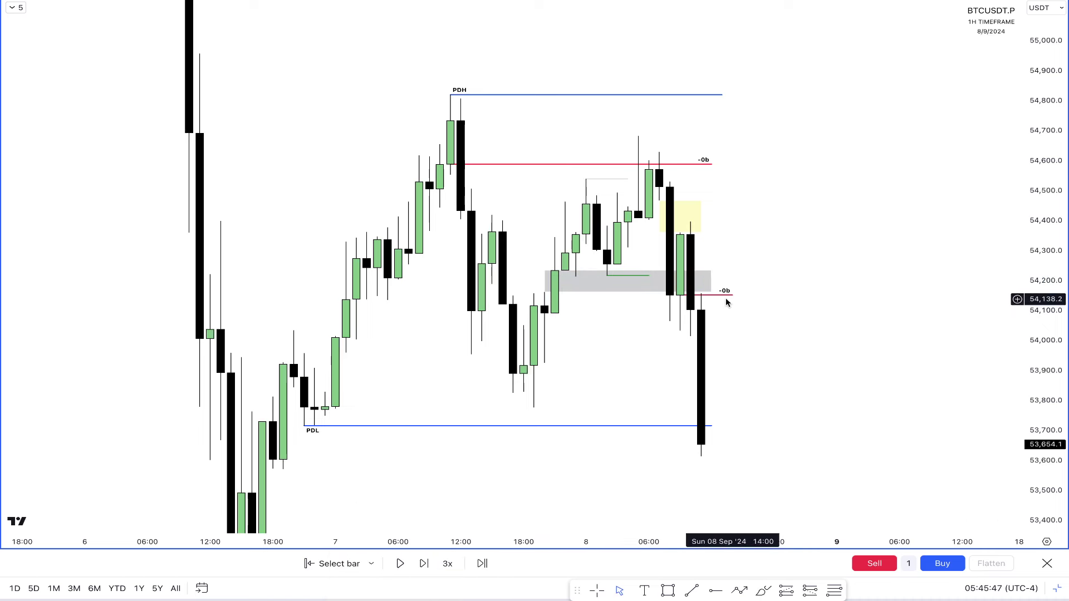
Switch the chart to the 15-minute interval
{"action": "type", "text": "15"}
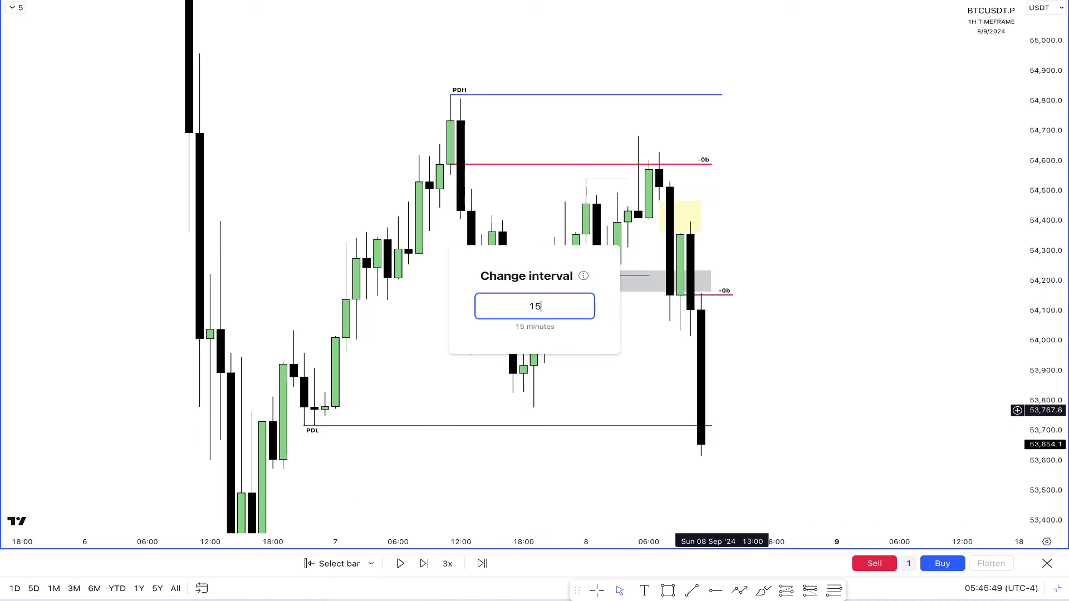
{"action": "key", "text": "Return"}
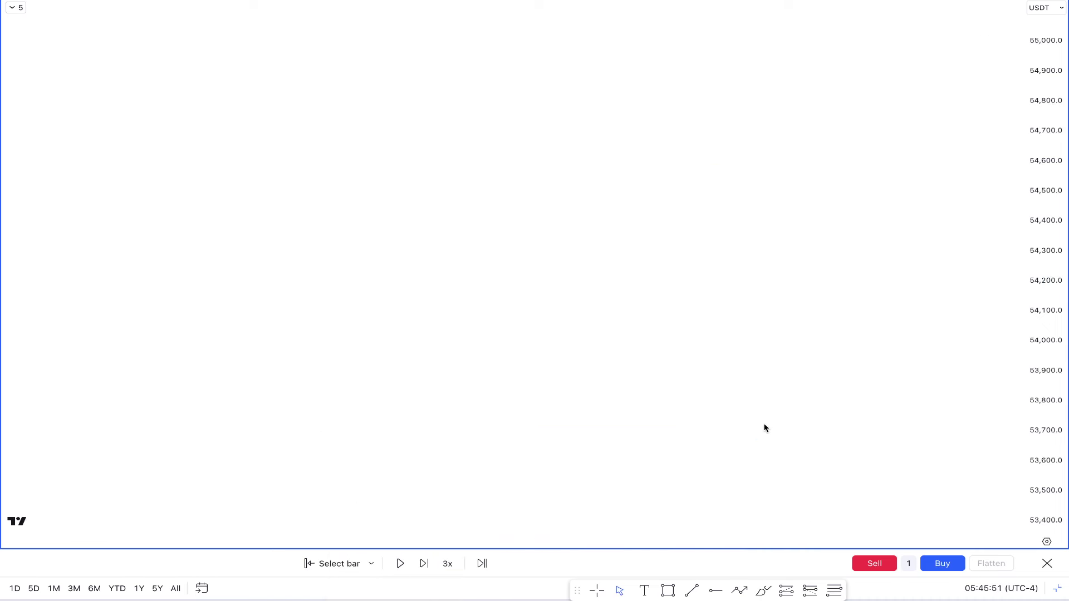
{"action": "scroll", "coordinate": [765, 428], "scroll_direction": "up", "scroll_amount": 5}
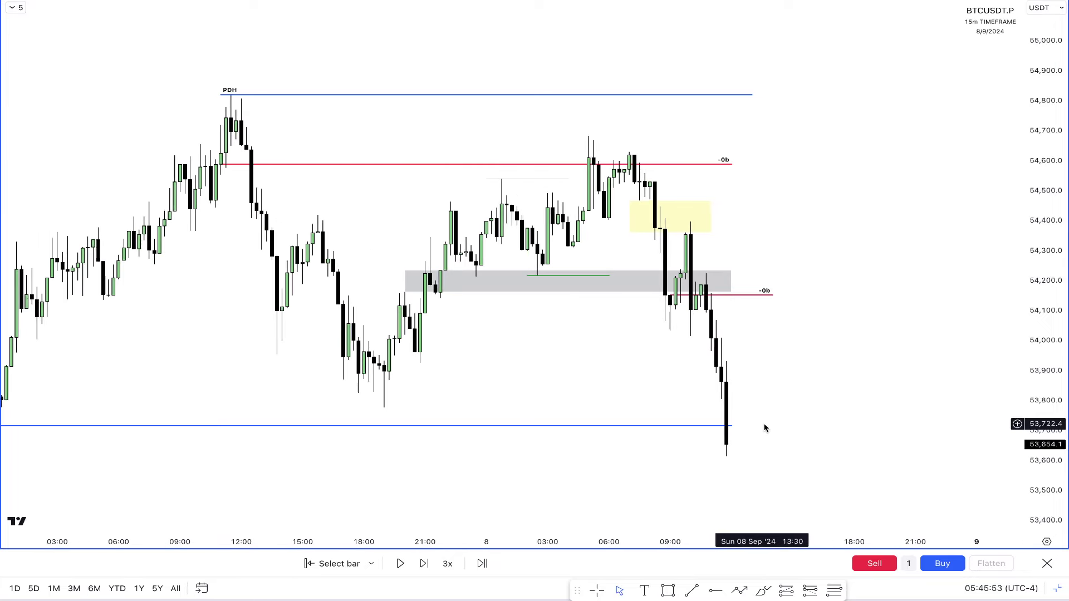
{"action": "left_click", "coordinate": [536, 276]}
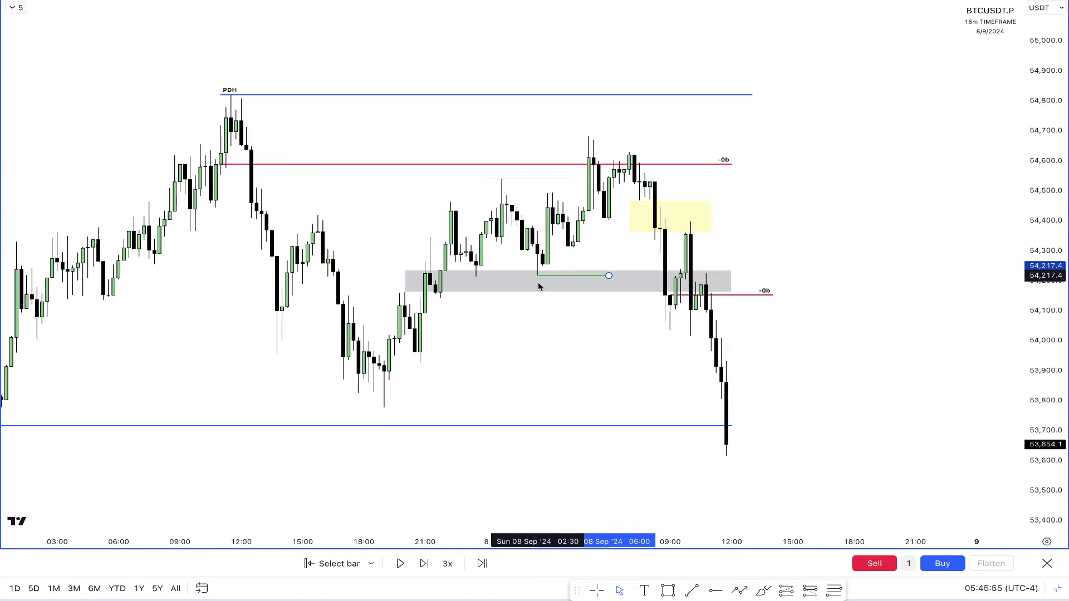
{"action": "left_click", "coordinate": [492, 180]}
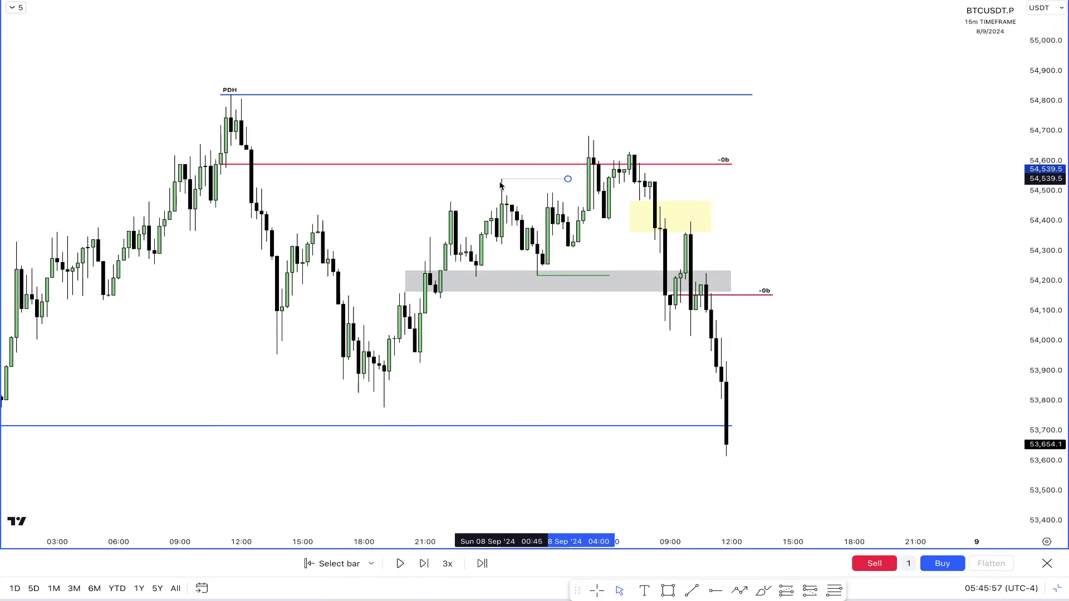
{"action": "left_click", "coordinate": [908, 304]}
Stretch the price scale and draw a Fibonacci retracement over the drop from about 54,630 to 54,034
{"action": "left_click_drag", "start_coordinate": [1067, 325], "coordinate": [1067, 257]}
{"action": "left_click_drag", "start_coordinate": [895, 265], "coordinate": [899, 249]}
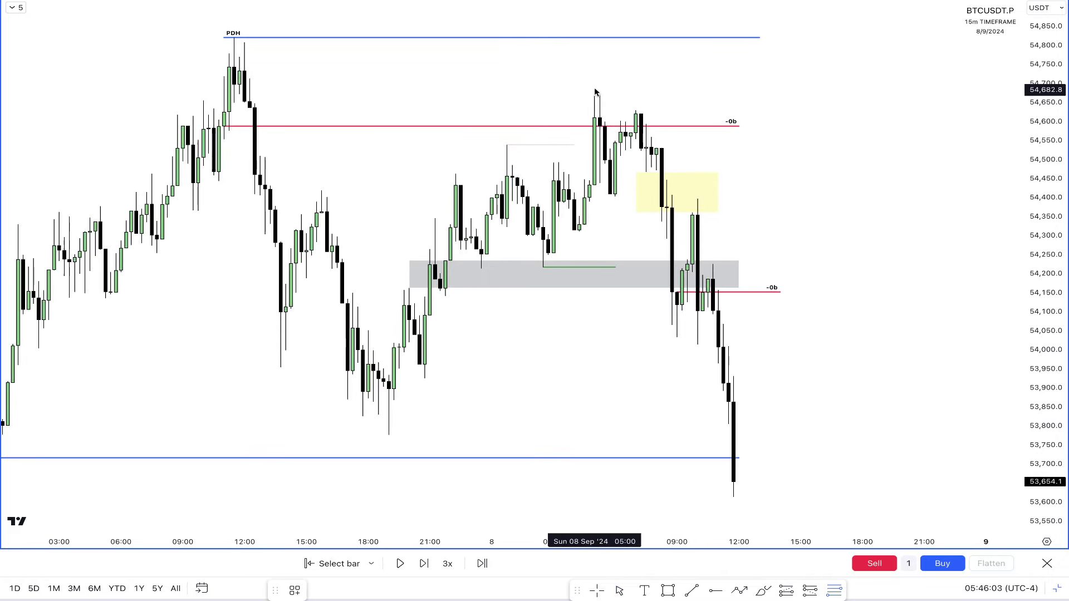
{"action": "left_click", "coordinate": [615, 196]}
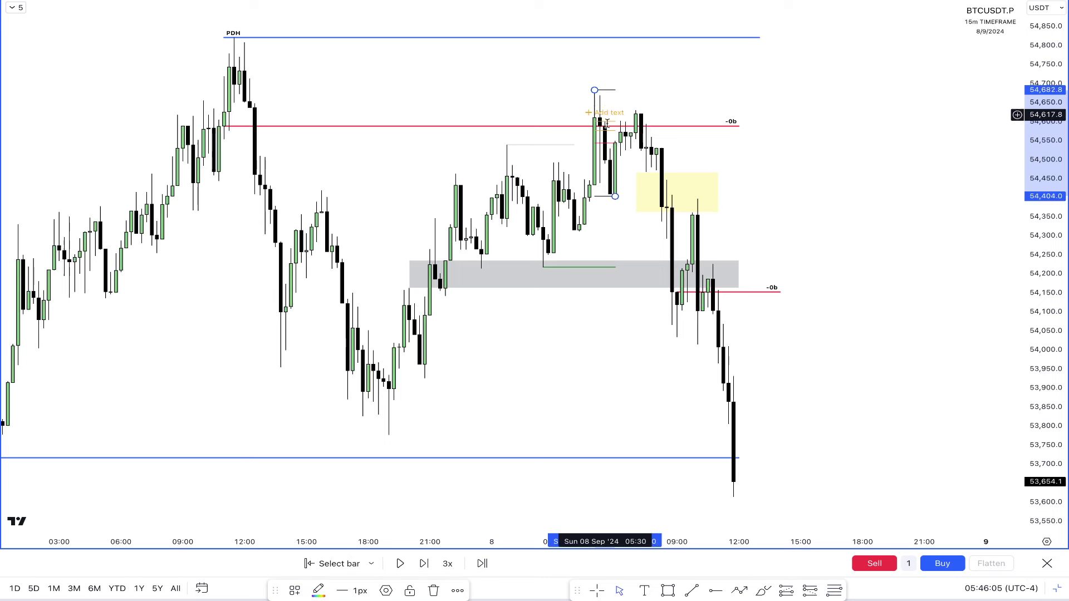
{"action": "left_click", "coordinate": [666, 304]}
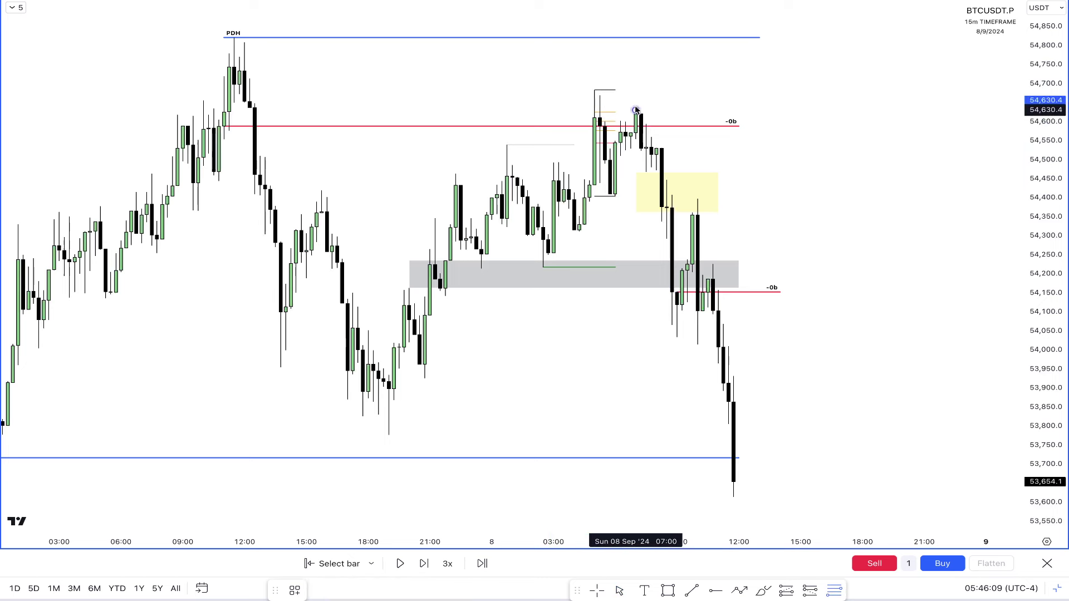
{"action": "left_click", "coordinate": [678, 337]}
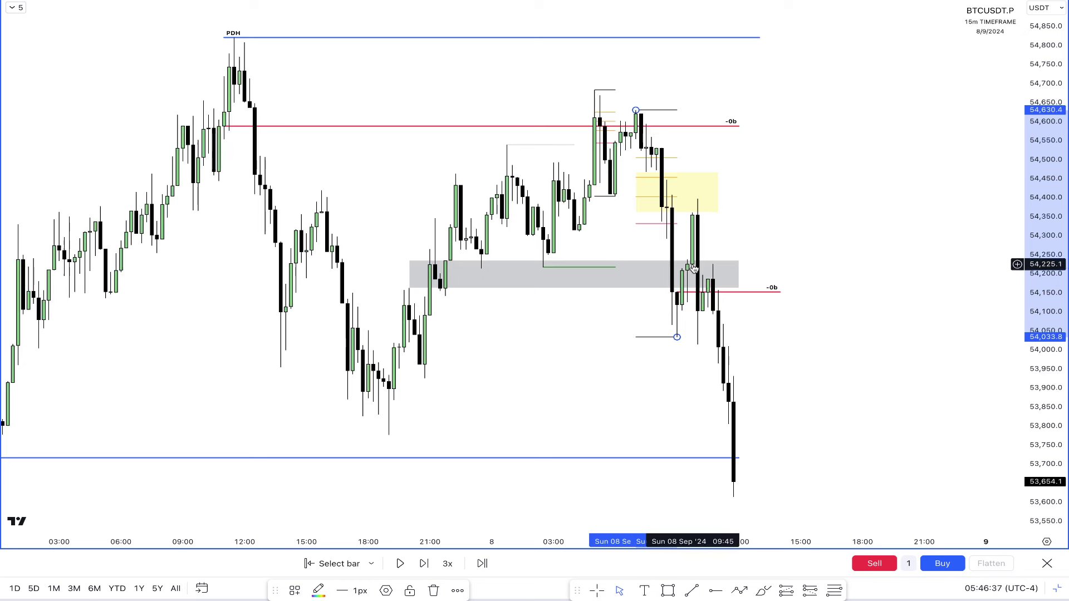
{"action": "left_click", "coordinate": [759, 275]}
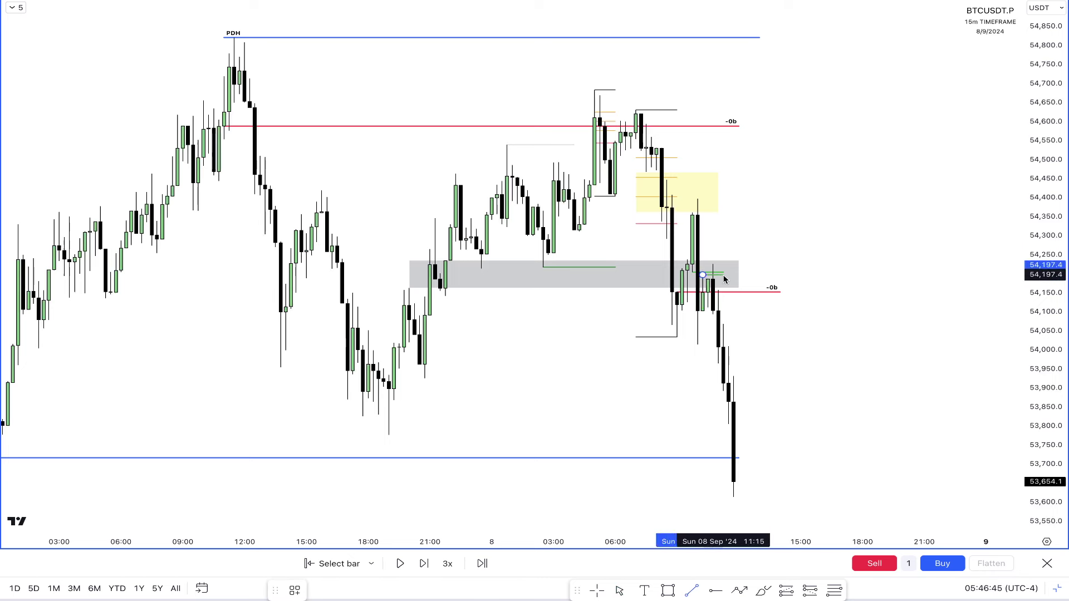
Switch to the 5-minute interval and nudge the green line in the grey zone
{"action": "type", "text": "5"}
{"action": "key", "text": "Return"}
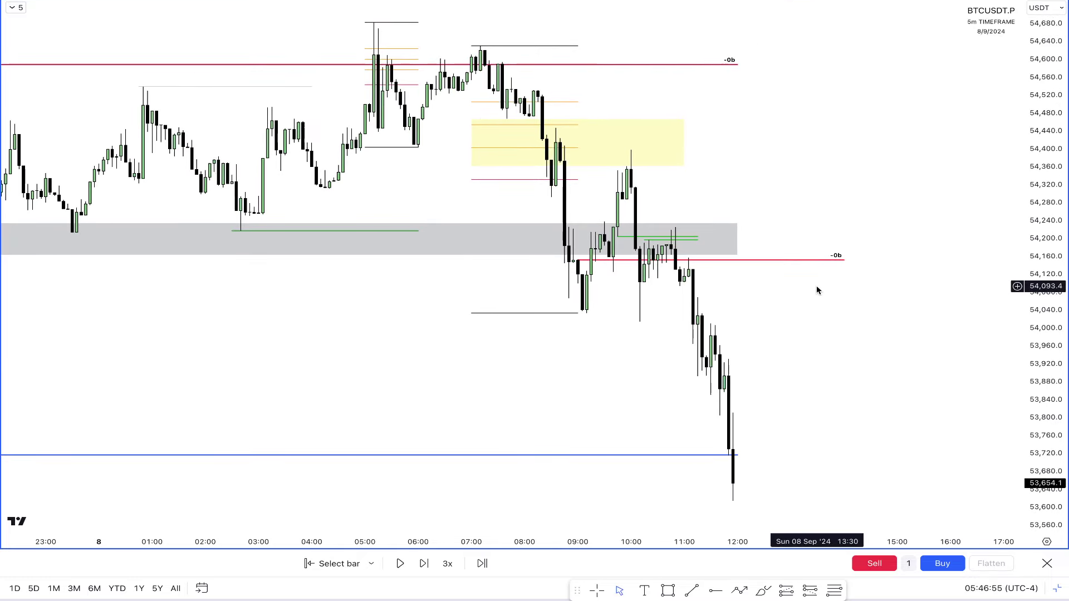
{"action": "left_click", "coordinate": [647, 240]}
{"action": "left_click_drag", "start_coordinate": [648, 243], "coordinate": [651, 248]}
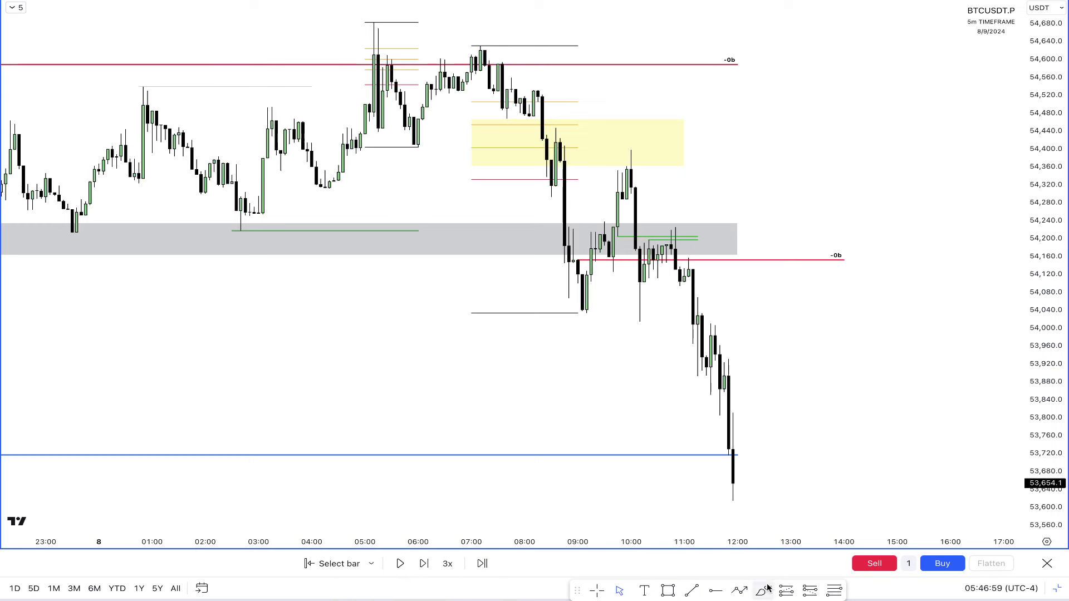
Place a short position at 54,177.1 with stop 54,314.5 and target at the blue line near 53,717
{"action": "left_click", "coordinate": [810, 592]}
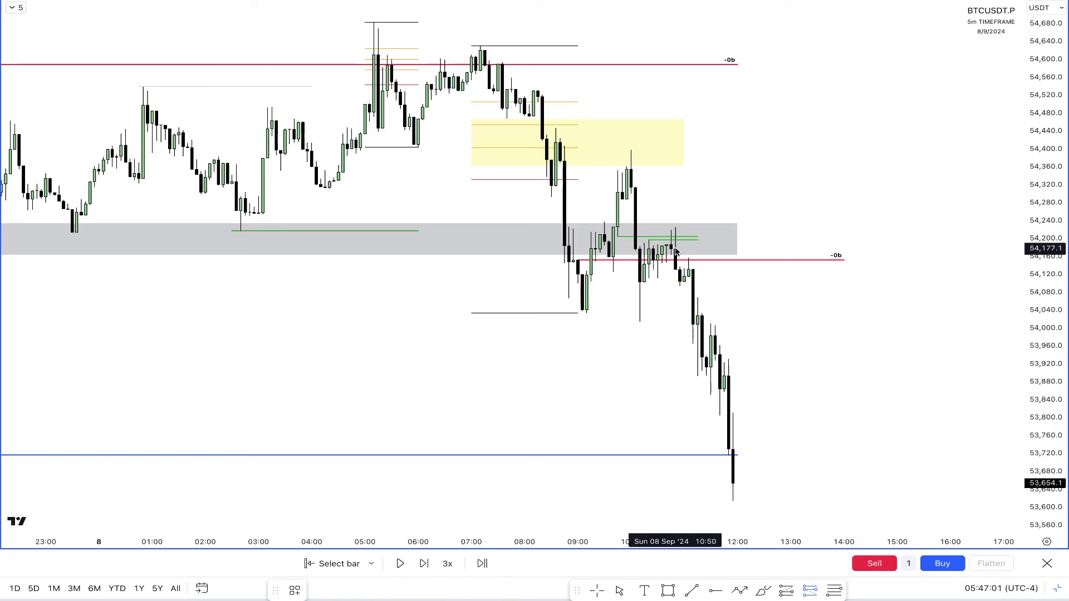
{"action": "left_click", "coordinate": [676, 251]}
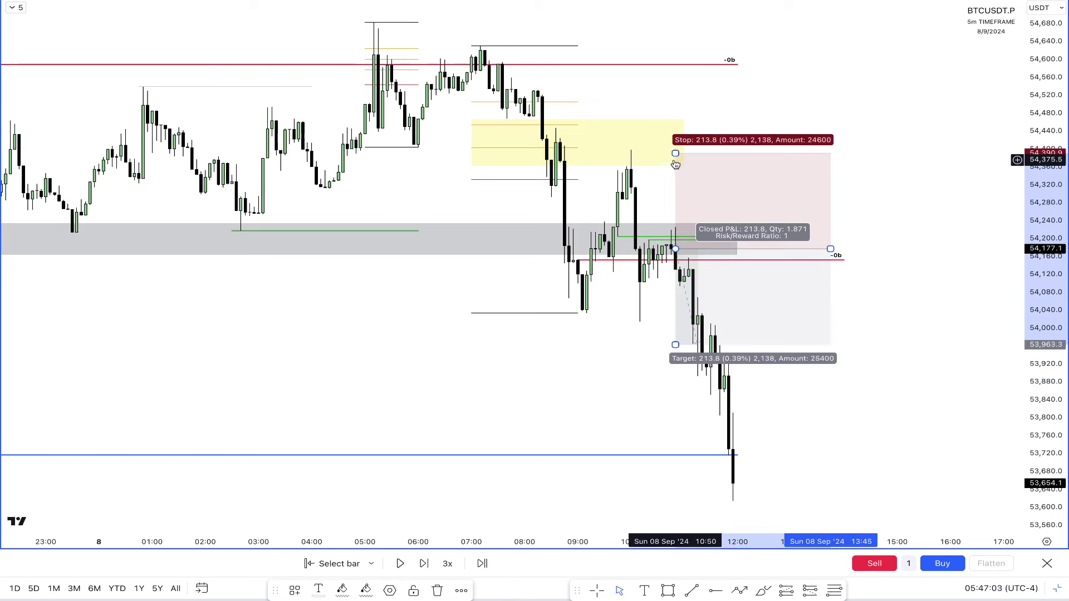
{"action": "left_click_drag", "start_coordinate": [676, 153], "coordinate": [636, 192]}
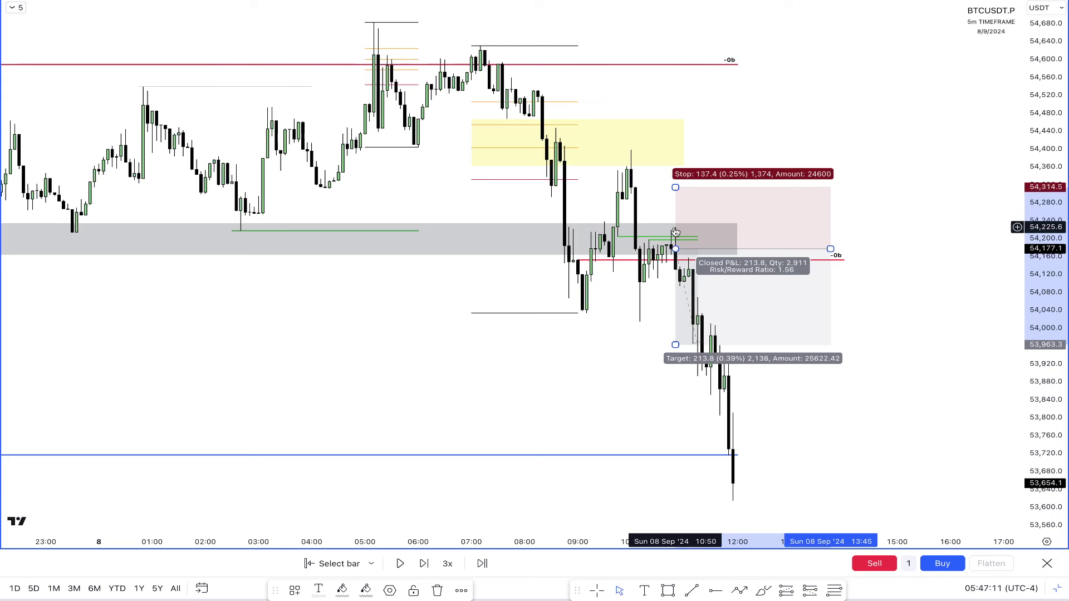
{"action": "left_click", "coordinate": [645, 209]}
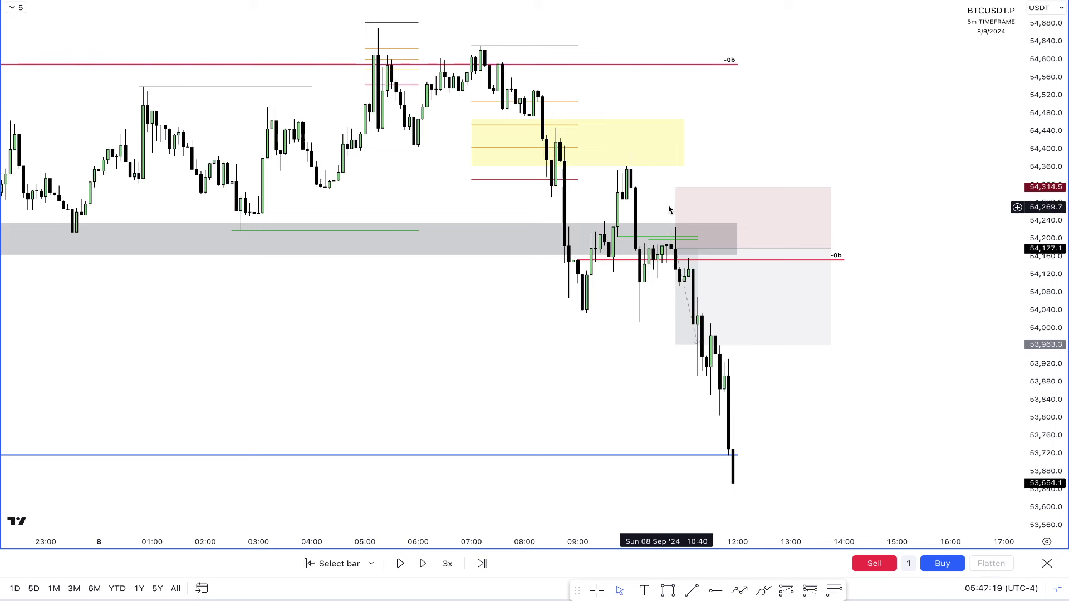
{"action": "left_click", "coordinate": [674, 346]}
{"action": "left_click_drag", "start_coordinate": [674, 346], "coordinate": [666, 455]}
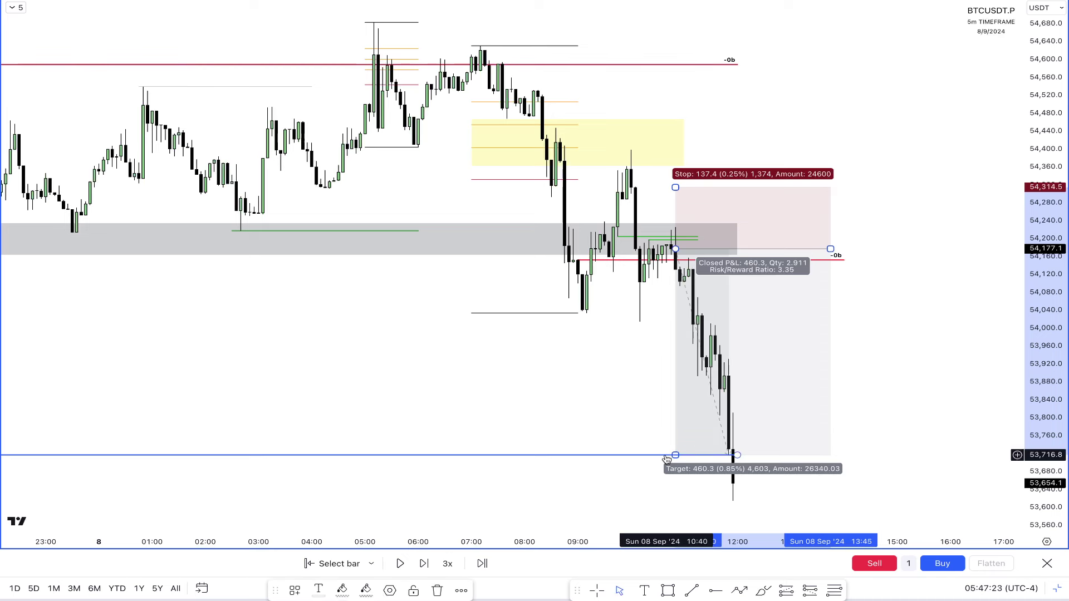
{"action": "left_click", "coordinate": [909, 417]}
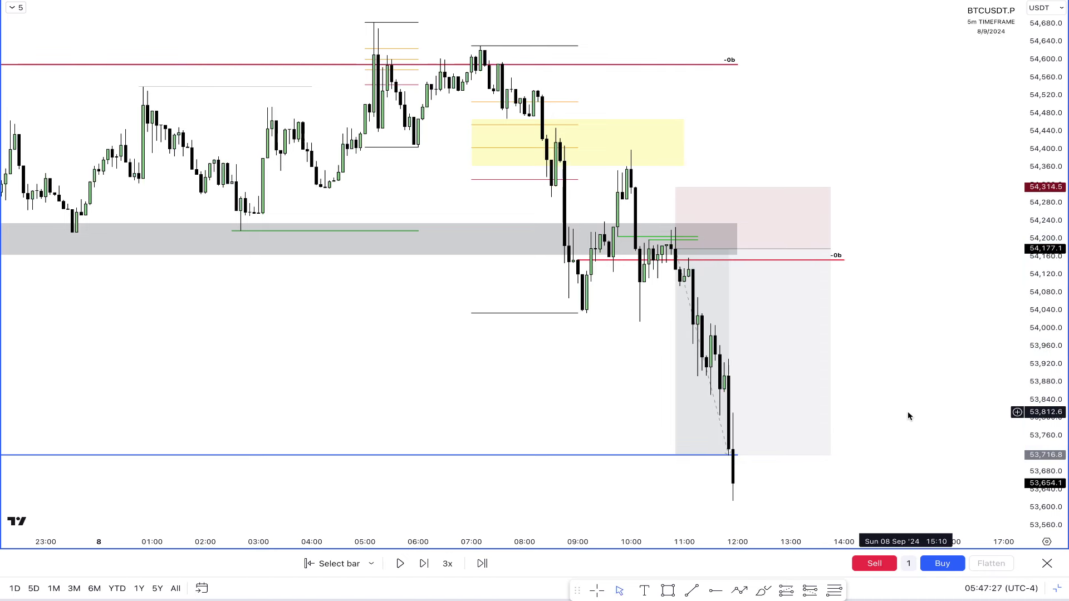
Switch to the 1-minute interval and rescale the chart around the short position
{"action": "type", "text": "1"}
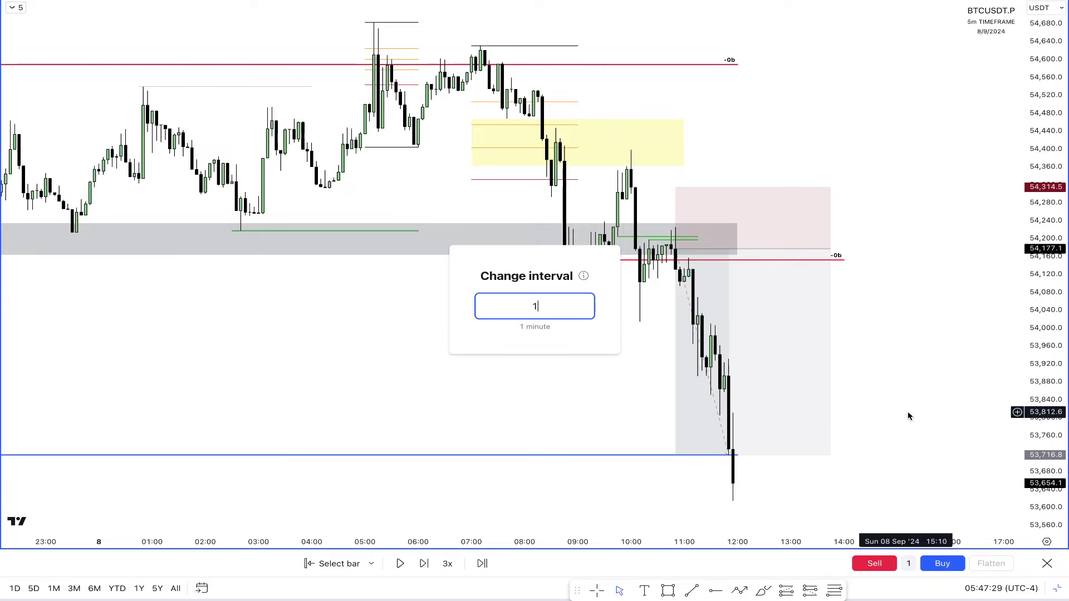
{"action": "key", "text": "Return"}
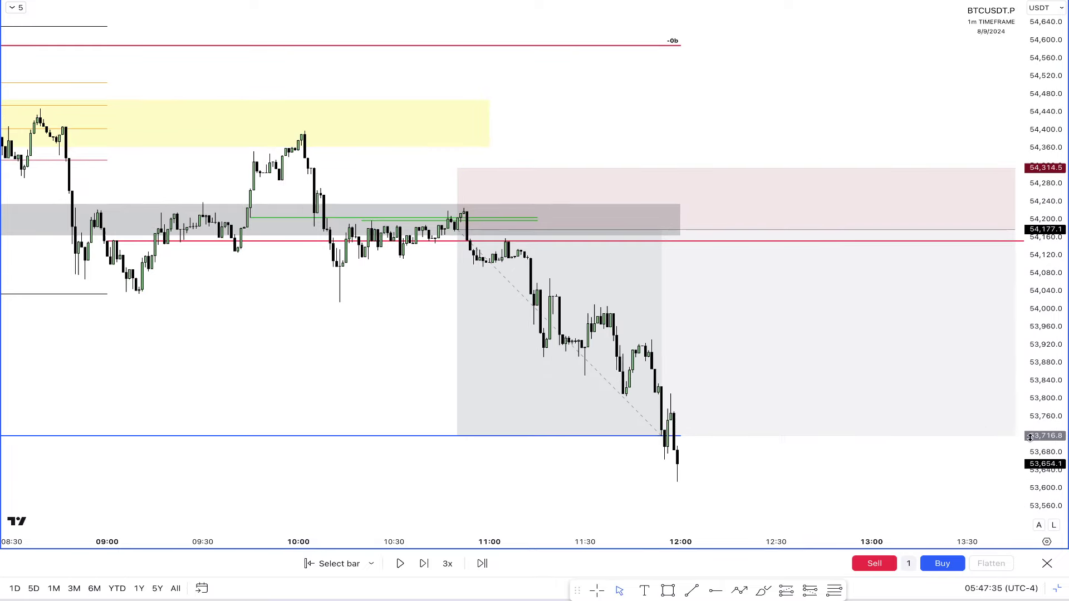
{"action": "left_click_drag", "start_coordinate": [1047, 312], "coordinate": [1054, 349]}
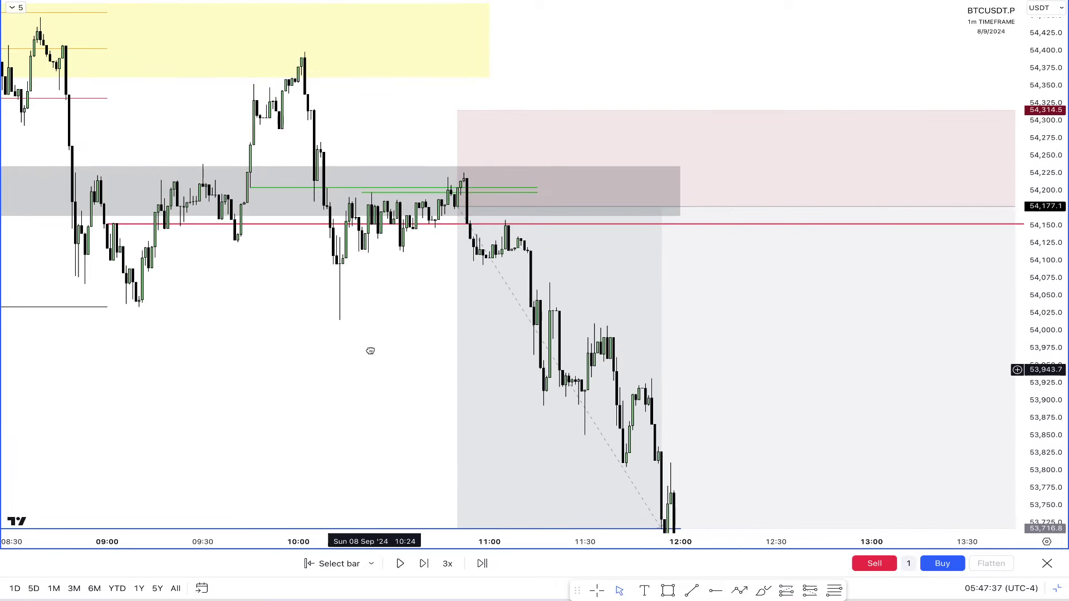
{"action": "left_click_drag", "start_coordinate": [370, 351], "coordinate": [361, 254]}
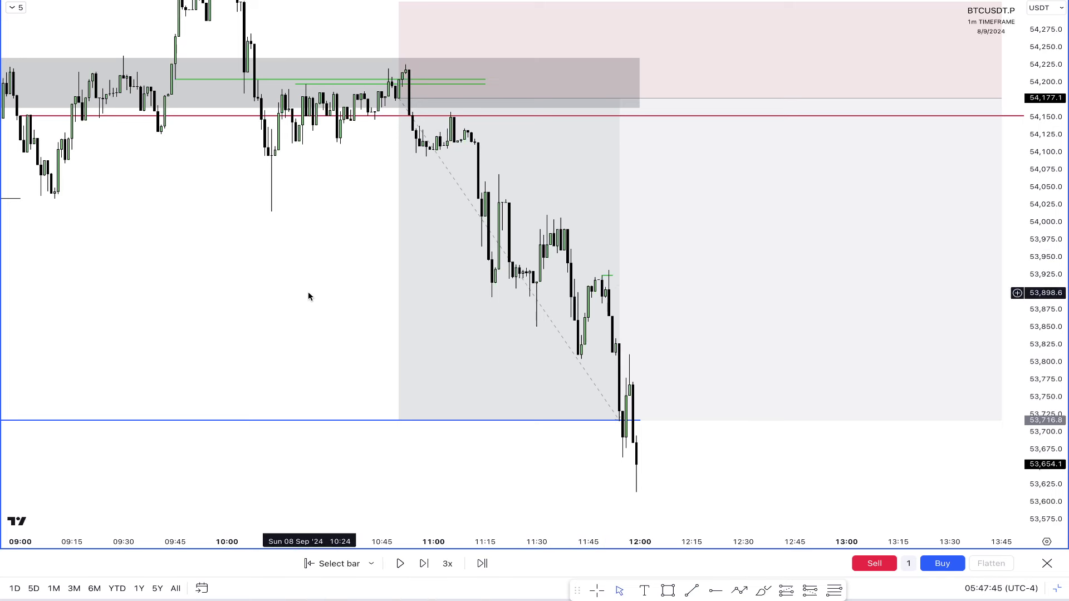
{"action": "left_click_drag", "start_coordinate": [308, 292], "coordinate": [297, 344]}
{"action": "scroll", "coordinate": [297, 344], "scroll_direction": "down", "scroll_amount": 2}
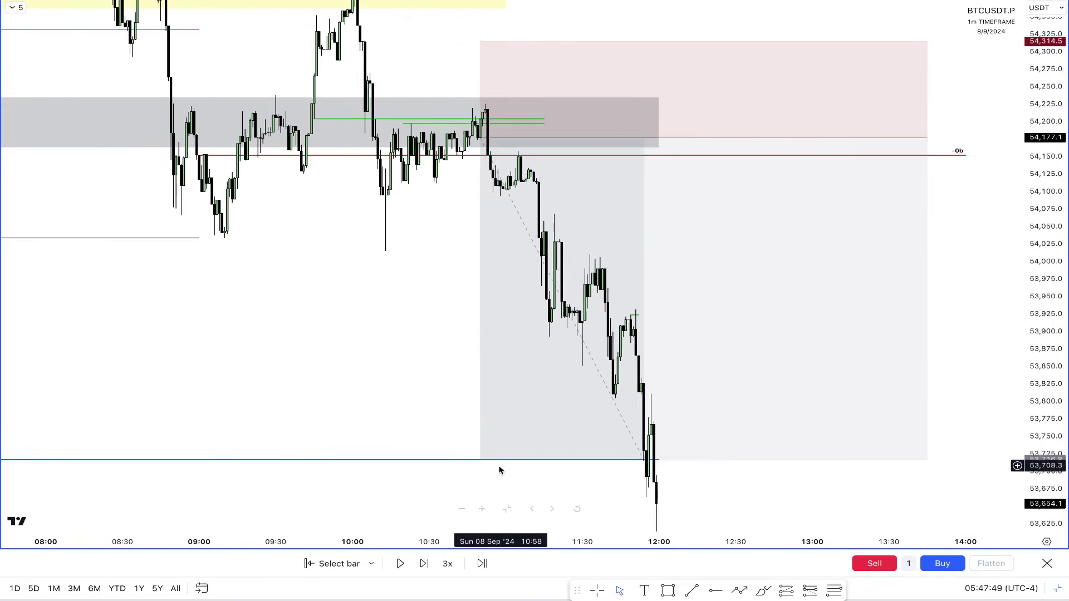
Undo the accidental position move and return the target to the blue line near 53,717
{"action": "left_click_drag", "start_coordinate": [485, 455], "coordinate": [525, 426]}
{"action": "key", "text": "ctrl+z"}
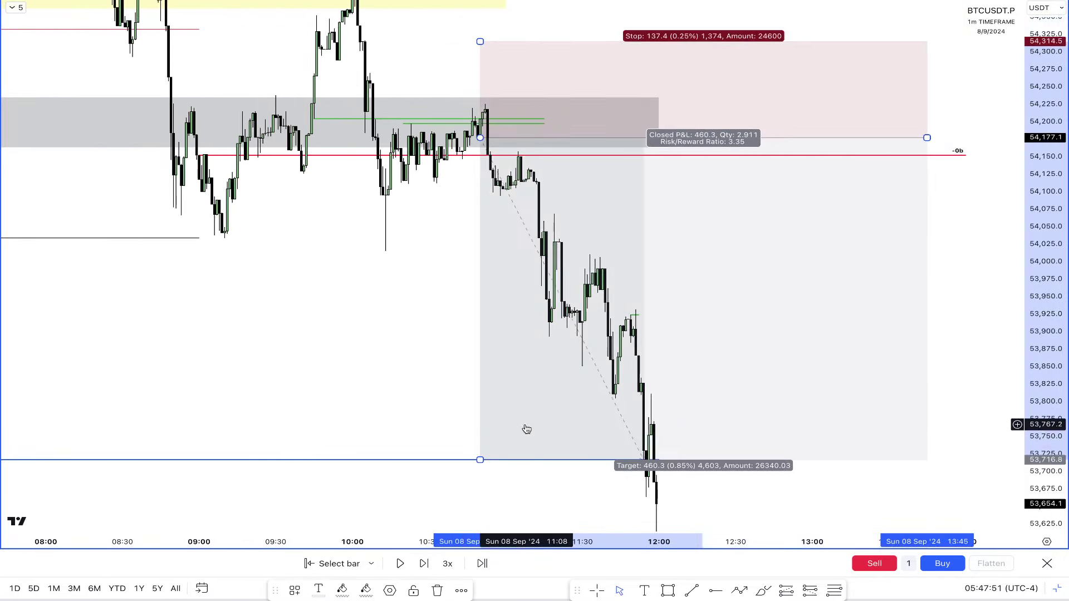
{"action": "left_click_drag", "start_coordinate": [484, 459], "coordinate": [632, 317]}
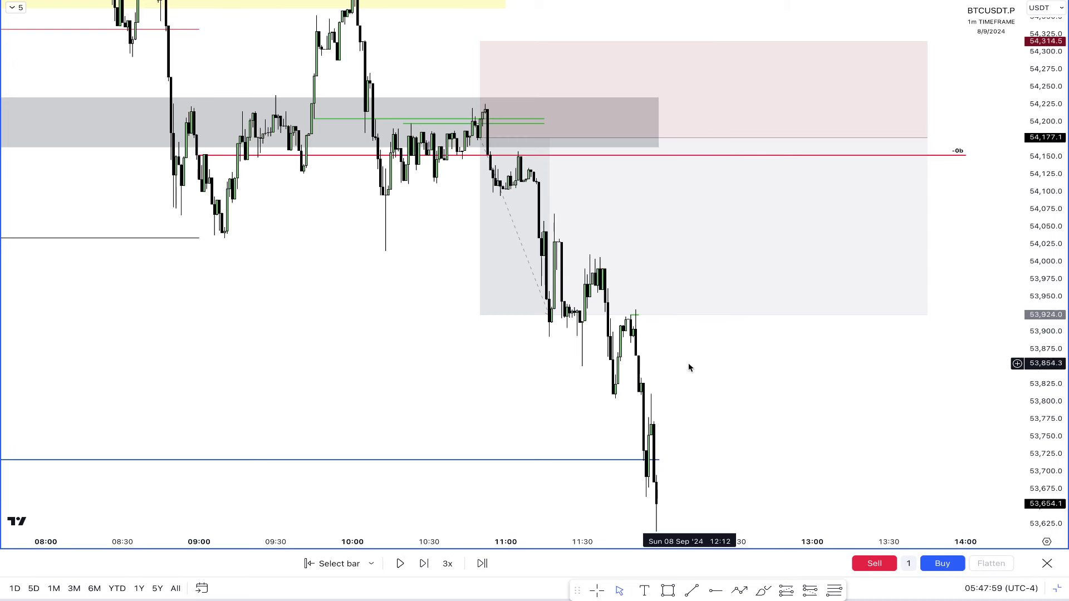
{"action": "left_click_drag", "start_coordinate": [480, 315], "coordinate": [445, 461]}
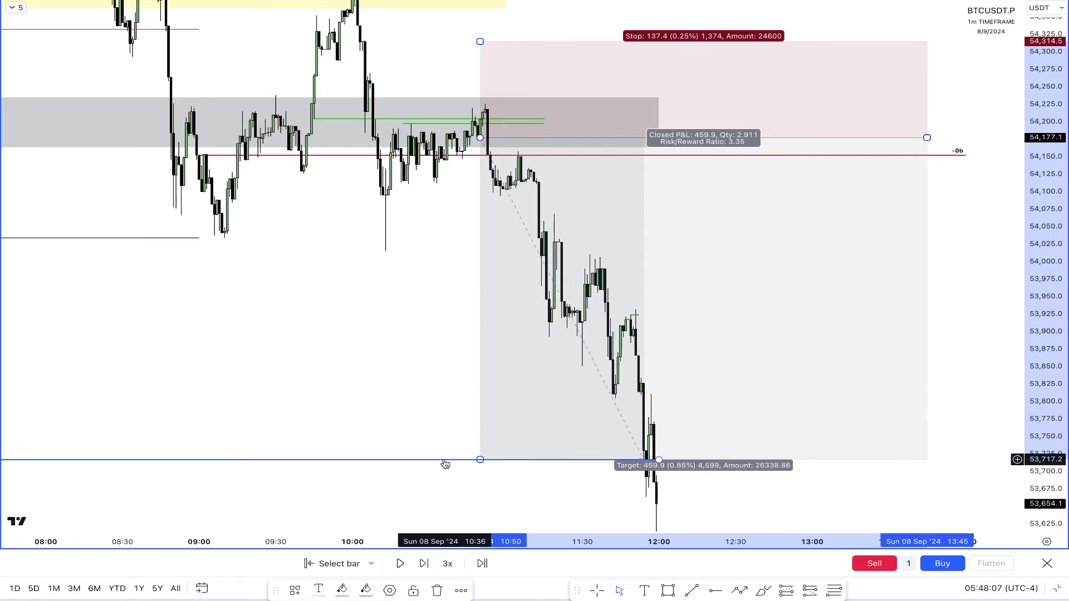
{"action": "scroll", "coordinate": [432, 417], "scroll_direction": "right", "scroll_amount": 5}
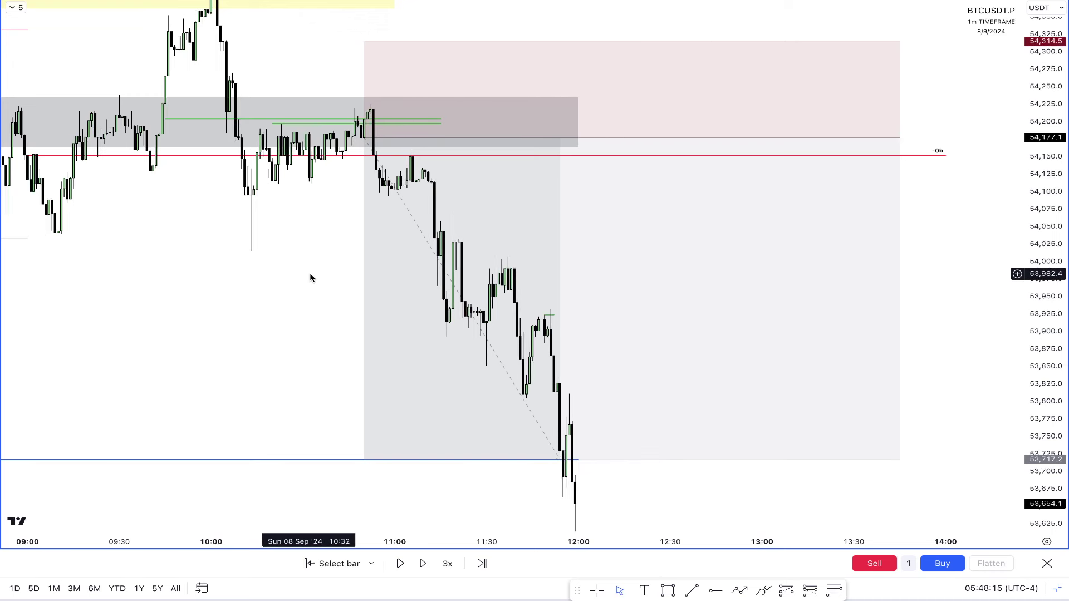
Draw a short cyan line at the swing low near 54,013
{"action": "left_click", "coordinate": [253, 252]}
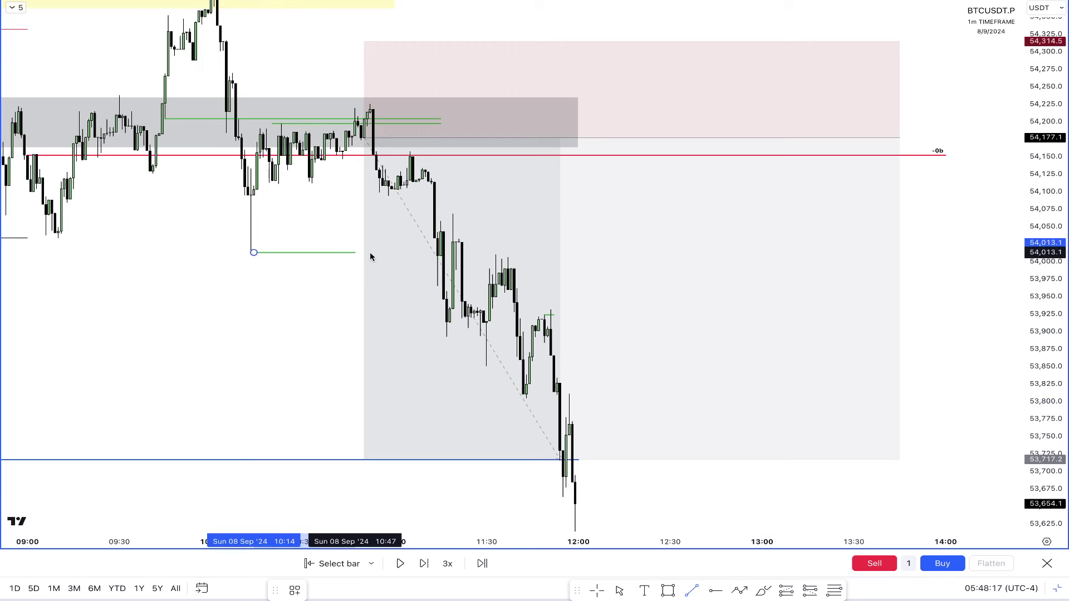
{"action": "left_click", "coordinate": [418, 256]}
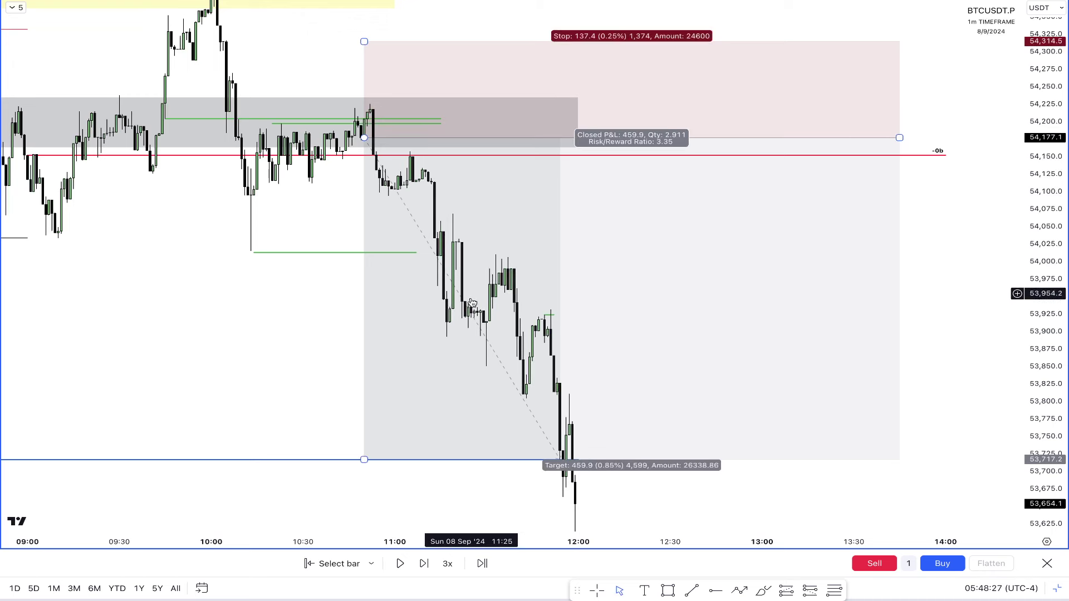
{"action": "left_click", "coordinate": [252, 253]}
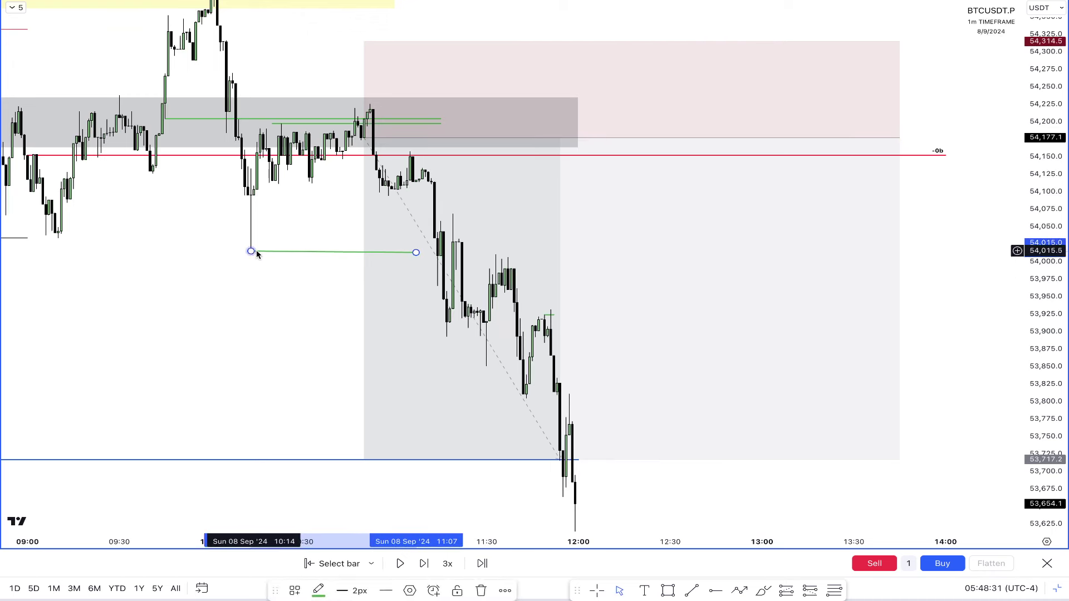
{"action": "left_click", "coordinate": [417, 252]}
{"action": "left_click", "coordinate": [318, 592]}
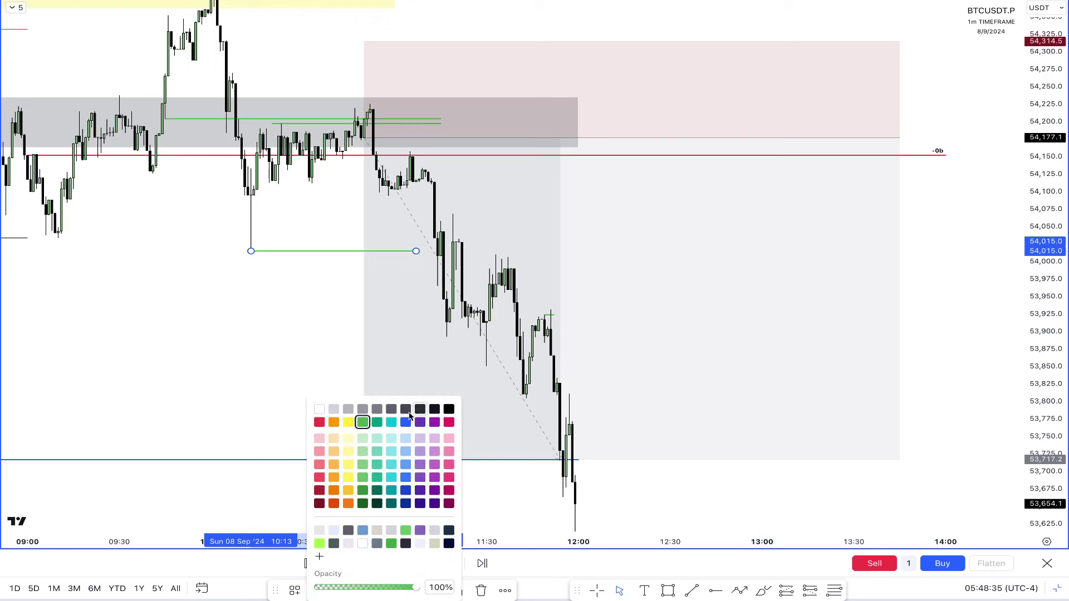
{"action": "left_click", "coordinate": [392, 423]}
Add cyan lines at the swing low near 53,850 and the swing high near 54,010
{"action": "left_click", "coordinate": [256, 352]}
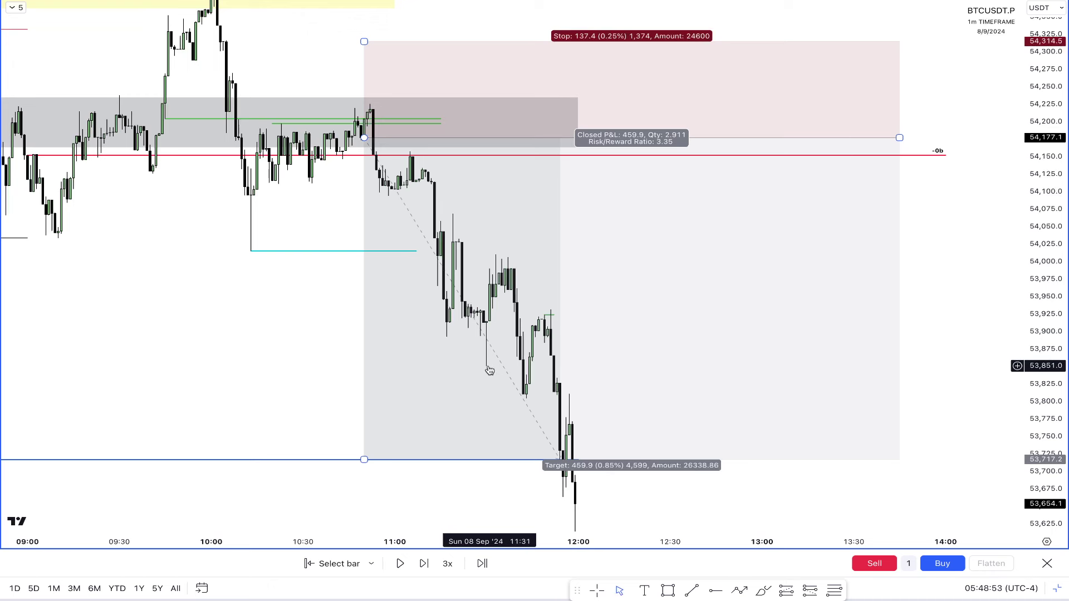
{"action": "left_click", "coordinate": [512, 367]}
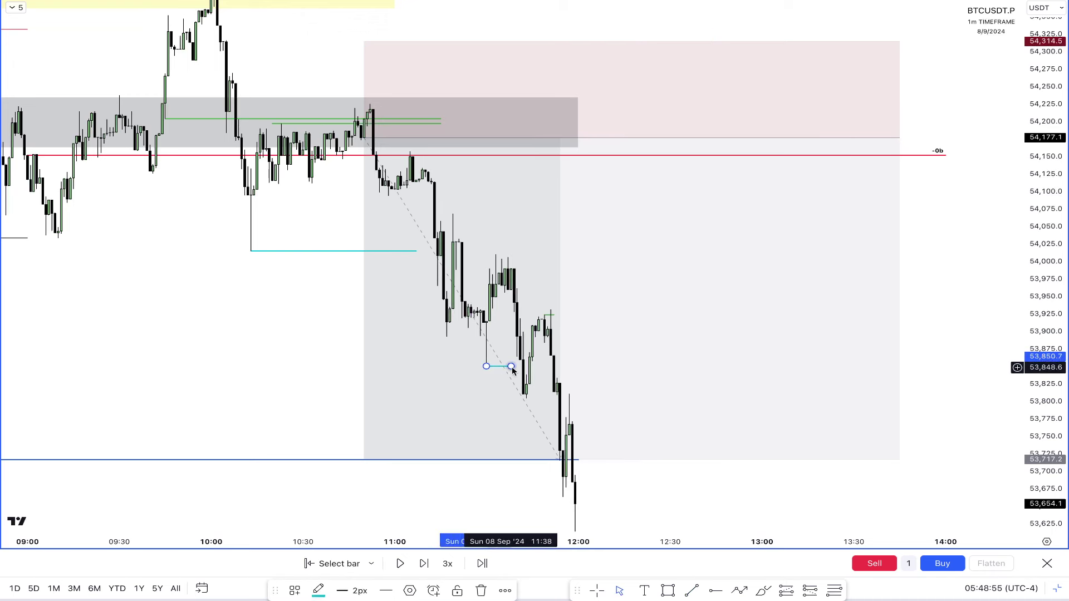
{"action": "left_click", "coordinate": [496, 254]}
{"action": "left_click", "coordinate": [606, 254]}
{"action": "left_click", "coordinate": [496, 478]}
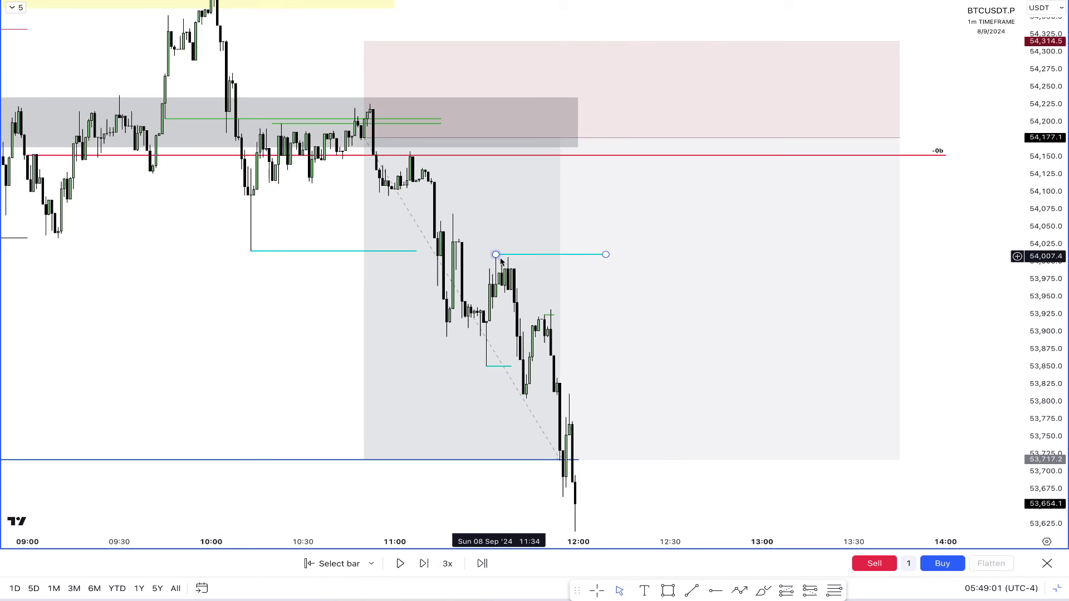
Check the short position's labels (closed P&L 459.9, R:R 3.35) and pan toward empty space
{"action": "scroll", "coordinate": [312, 341], "scroll_direction": "up", "scroll_amount": 2}
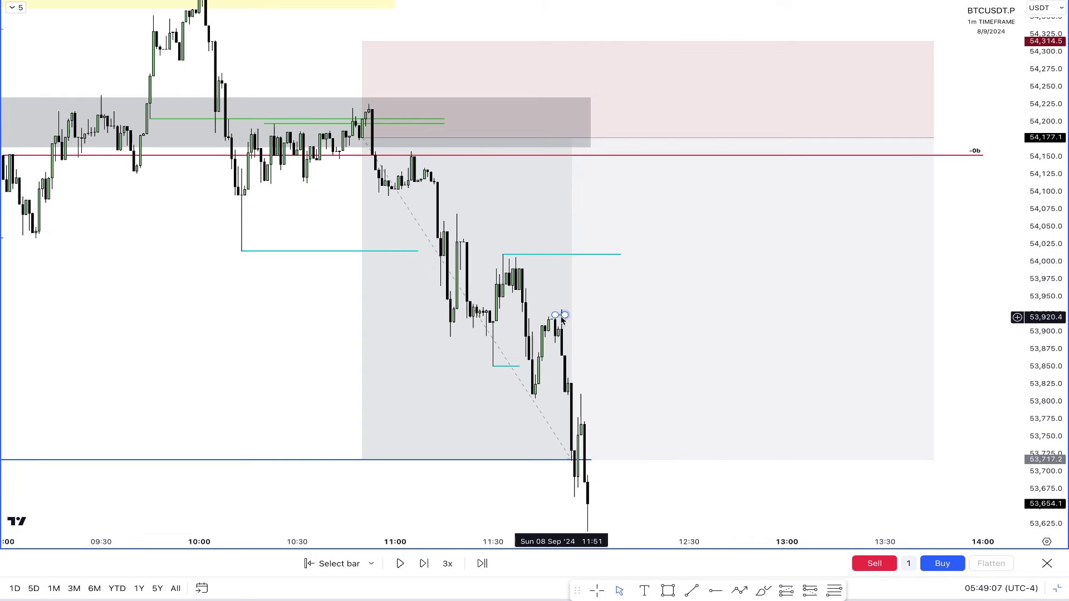
{"action": "scroll", "coordinate": [558, 346], "scroll_direction": "up", "scroll_amount": 1}
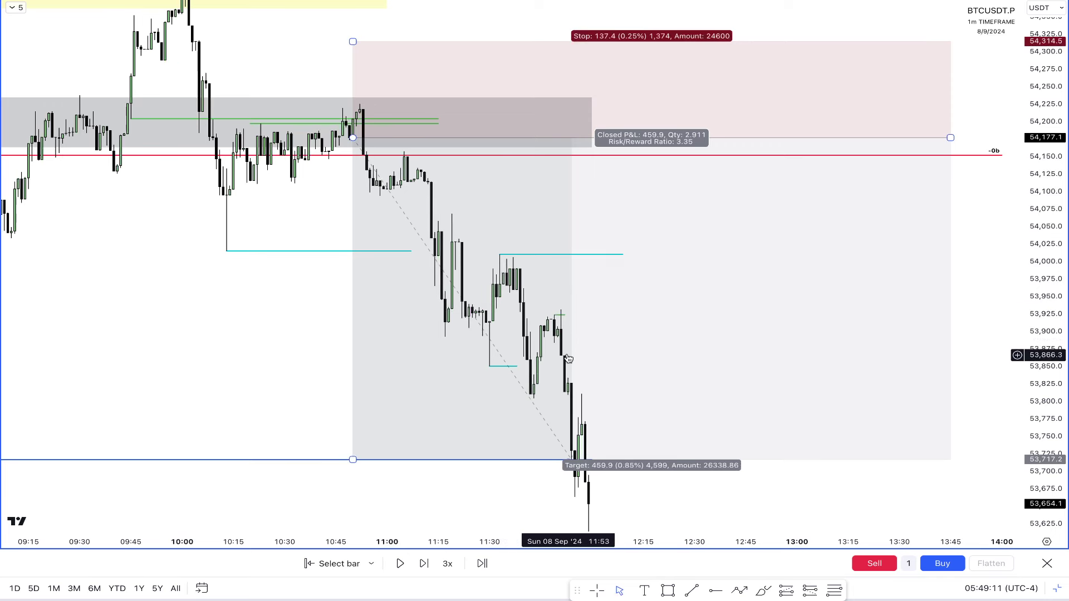
{"action": "left_click", "coordinate": [562, 316]}
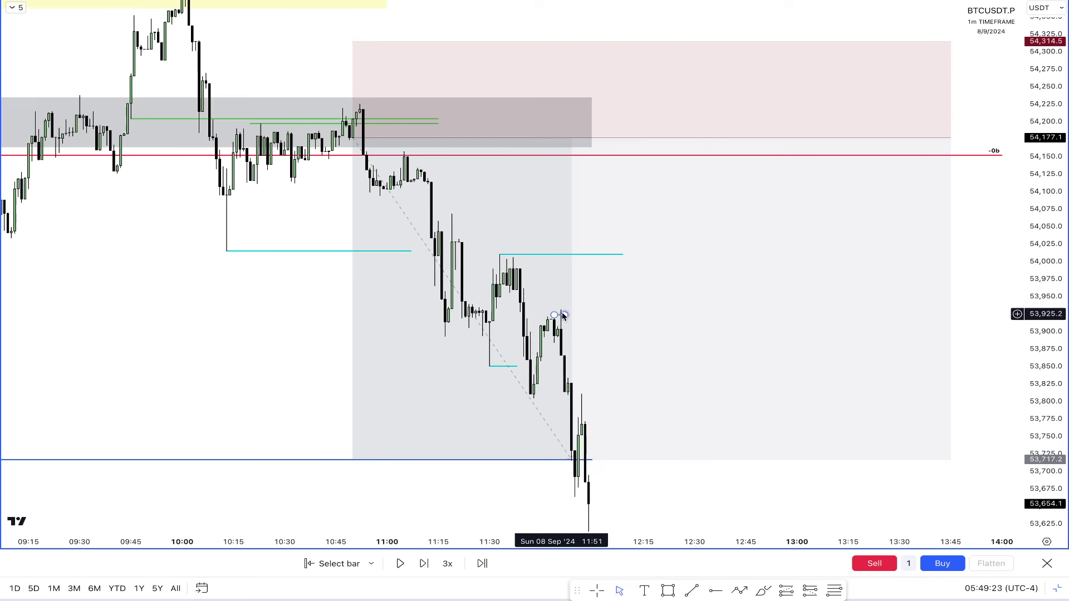
{"action": "left_click", "coordinate": [561, 316]}
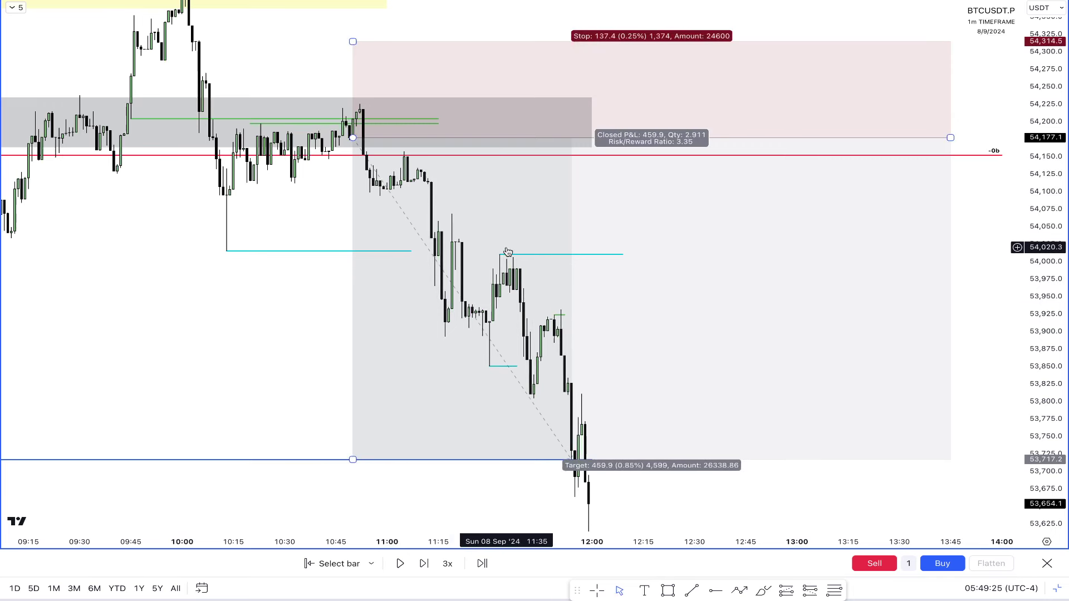
{"action": "left_click_drag", "start_coordinate": [337, 302], "coordinate": [219, 285]}
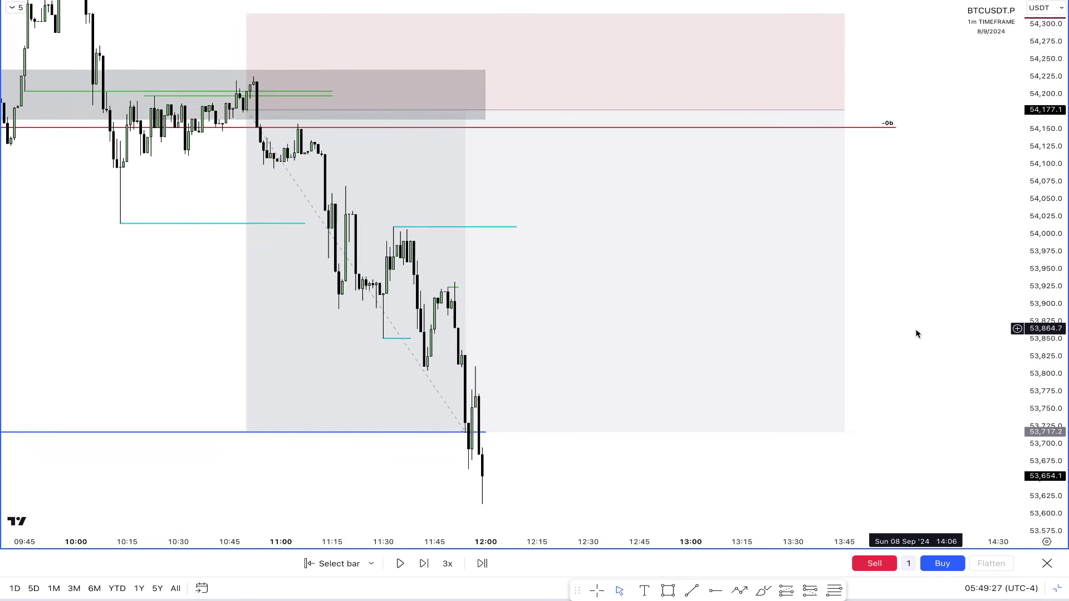
In the empty future area, draw a zigzag path from 53,480 via 53,585, 53,380, 53,490, 53,170, 53,475 to 53,025
{"action": "left_click_drag", "start_coordinate": [917, 334], "coordinate": [412, 161]}
{"action": "left_click_drag", "start_coordinate": [473, 479], "coordinate": [473, 199]}
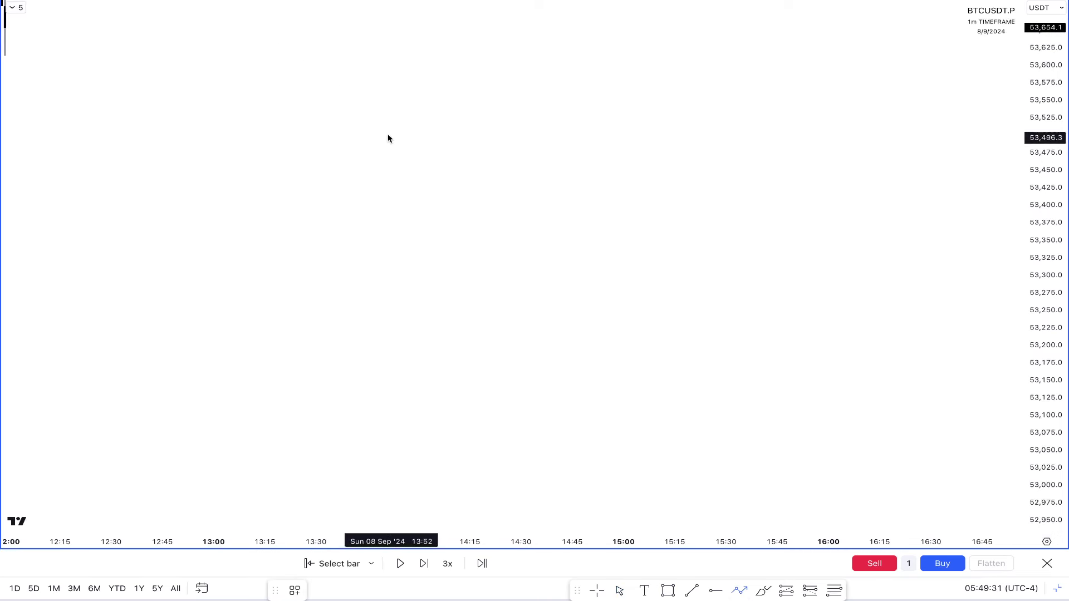
{"action": "left_click", "coordinate": [333, 148]}
{"action": "left_click", "coordinate": [380, 78]}
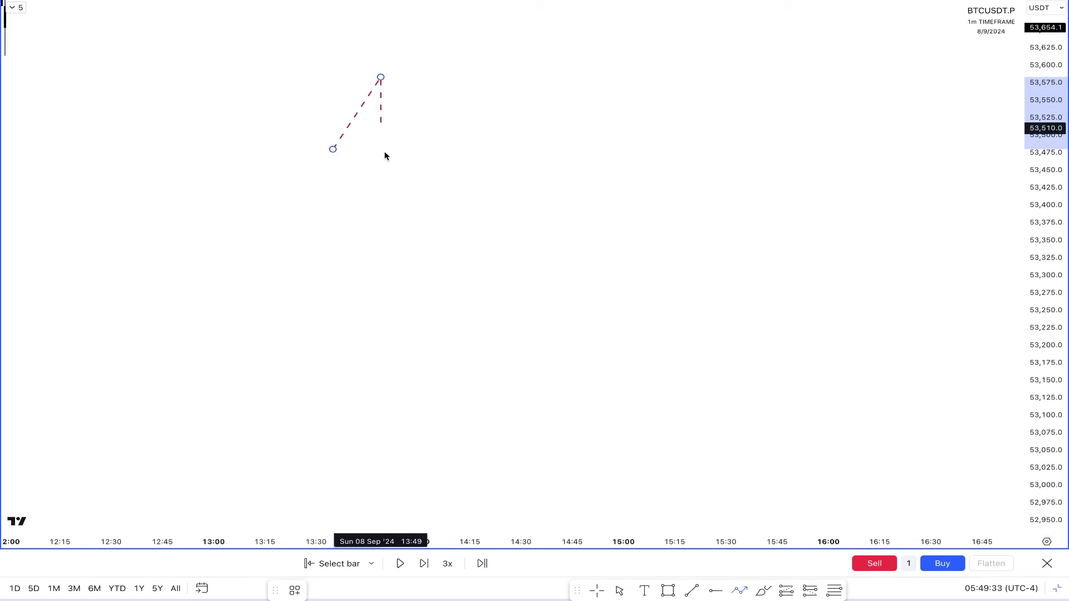
{"action": "left_click", "coordinate": [408, 223]}
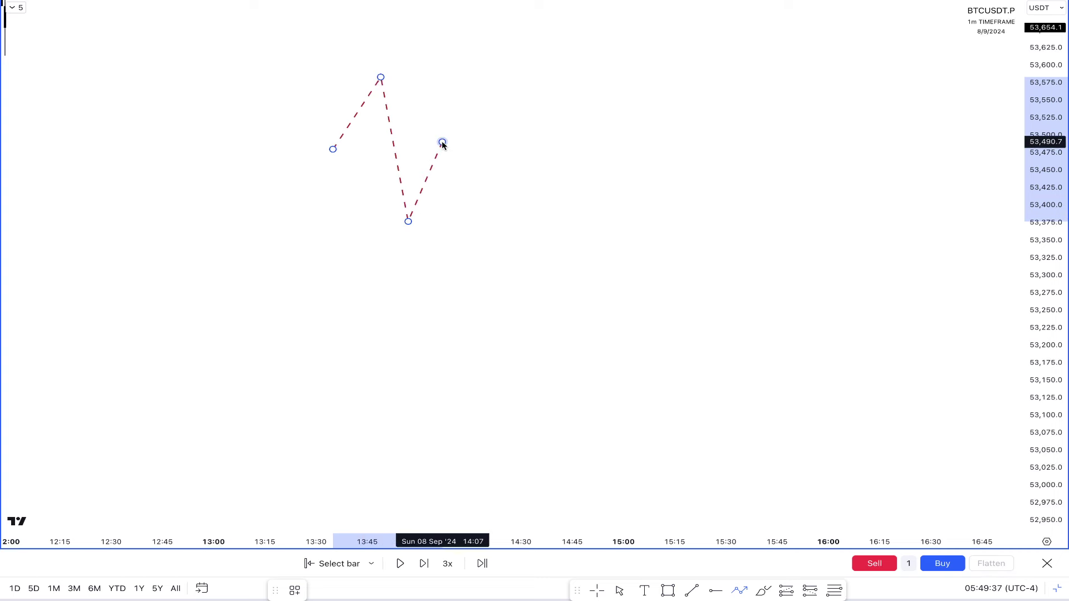
{"action": "left_click", "coordinate": [442, 142]}
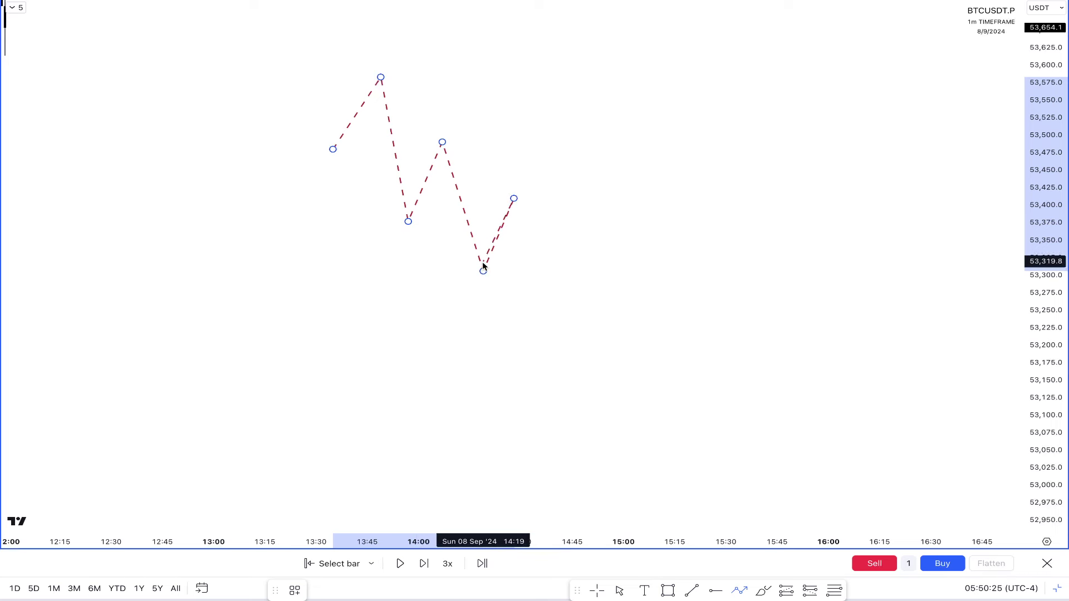
{"action": "left_click", "coordinate": [568, 345]}
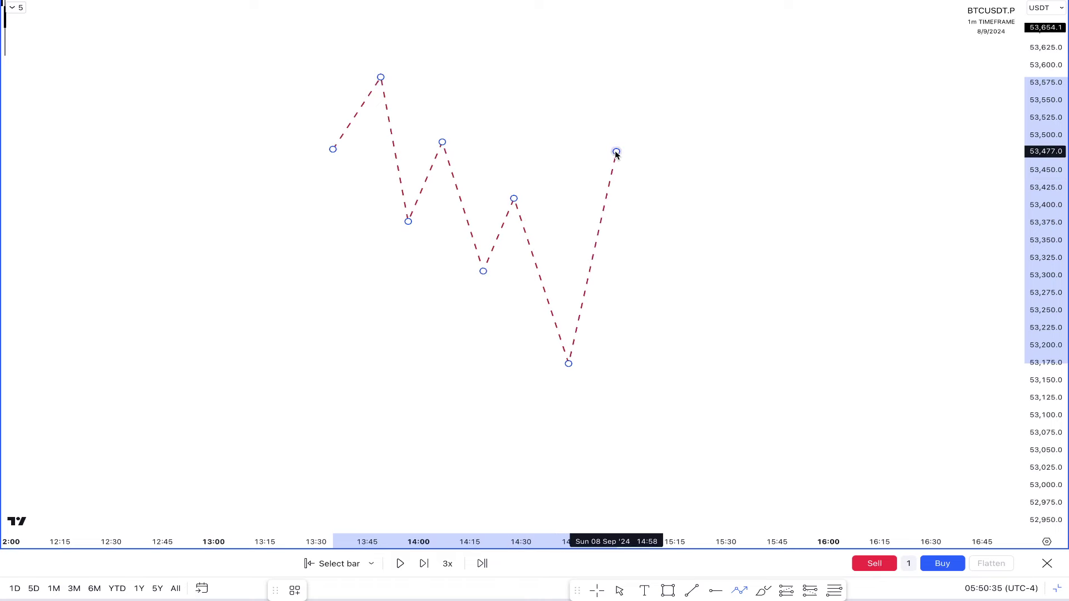
{"action": "left_click", "coordinate": [617, 152]}
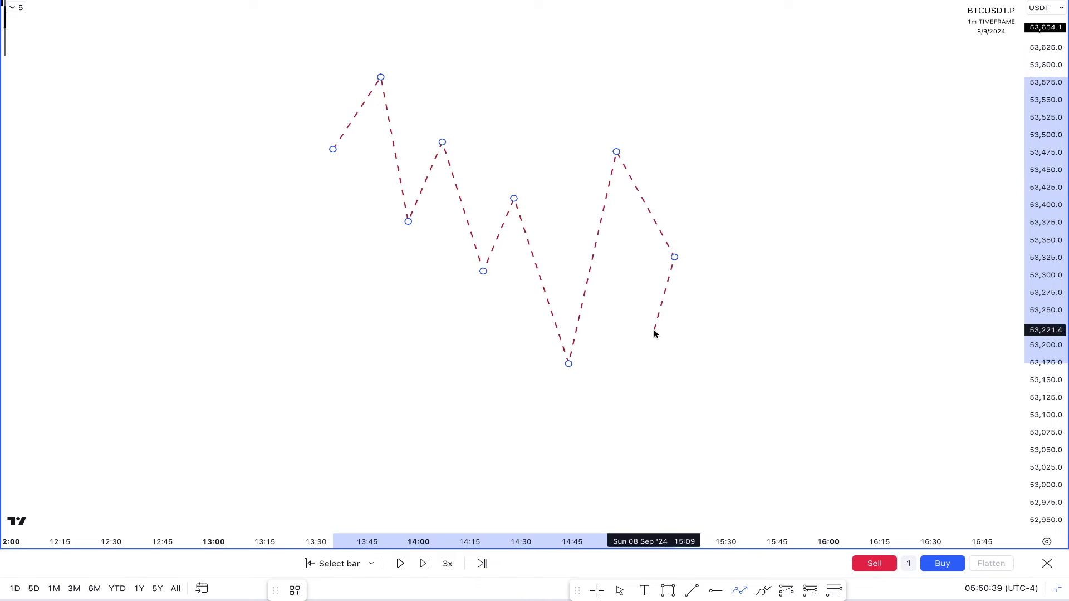
{"action": "double_click", "coordinate": [739, 467]}
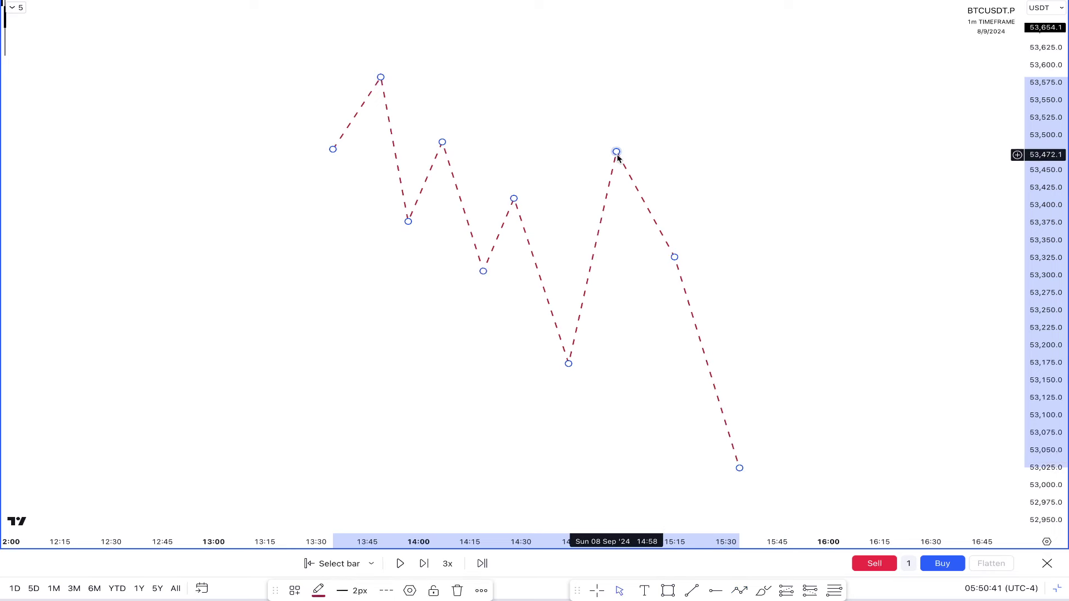
Lower the rebound high to about 53,330 and let the last leg fall straight to the 53,025 target
{"action": "mouse_move", "coordinate": [617, 152]}
{"action": "left_mouse_down"}
{"action": "mouse_move", "coordinate": [621, 259]}
{"action": "mouse_move", "coordinate": [606, 257]}
{"action": "left_mouse_up"}
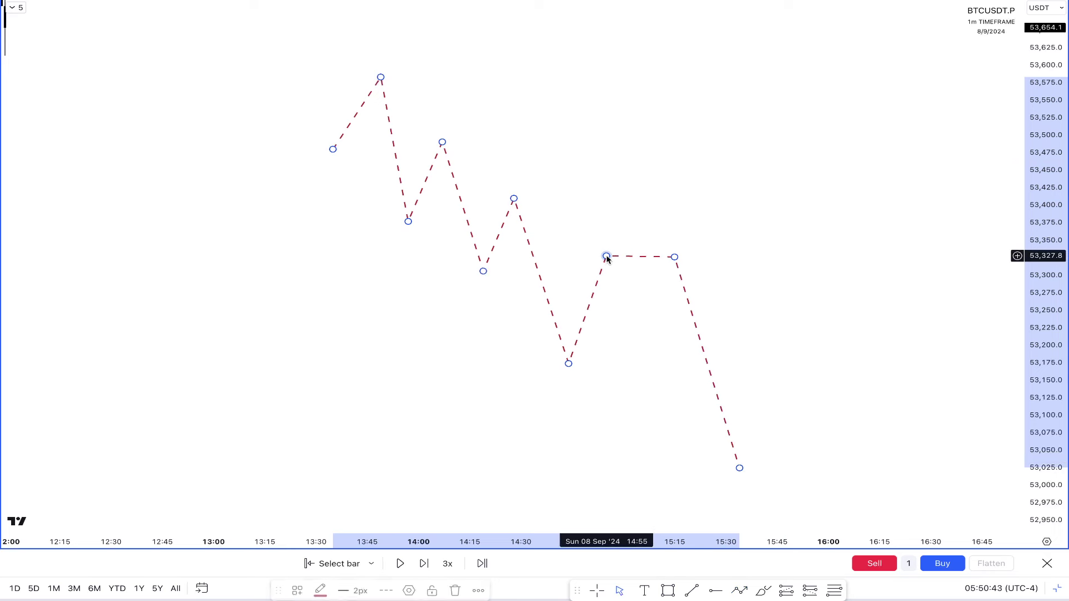
{"action": "left_click_drag", "start_coordinate": [675, 258], "coordinate": [660, 349]}
{"action": "left_click", "coordinate": [582, 254]}
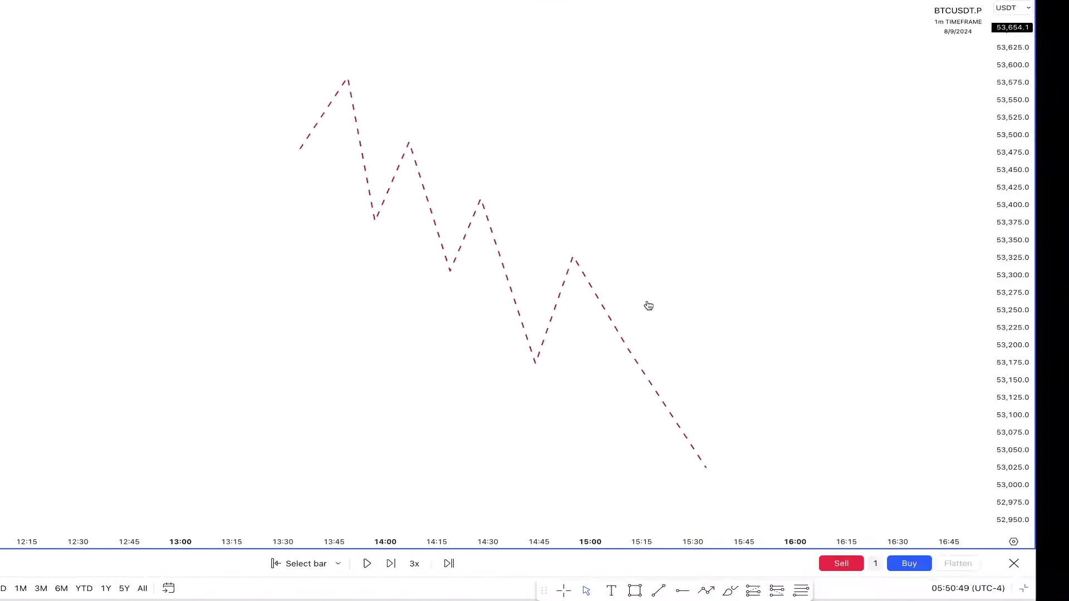
Scroll back to the morning's candles and zoom out until the zone, short position and swing lines fit
{"action": "scroll", "coordinate": [492, 367], "scroll_direction": "left", "scroll_amount": 10}
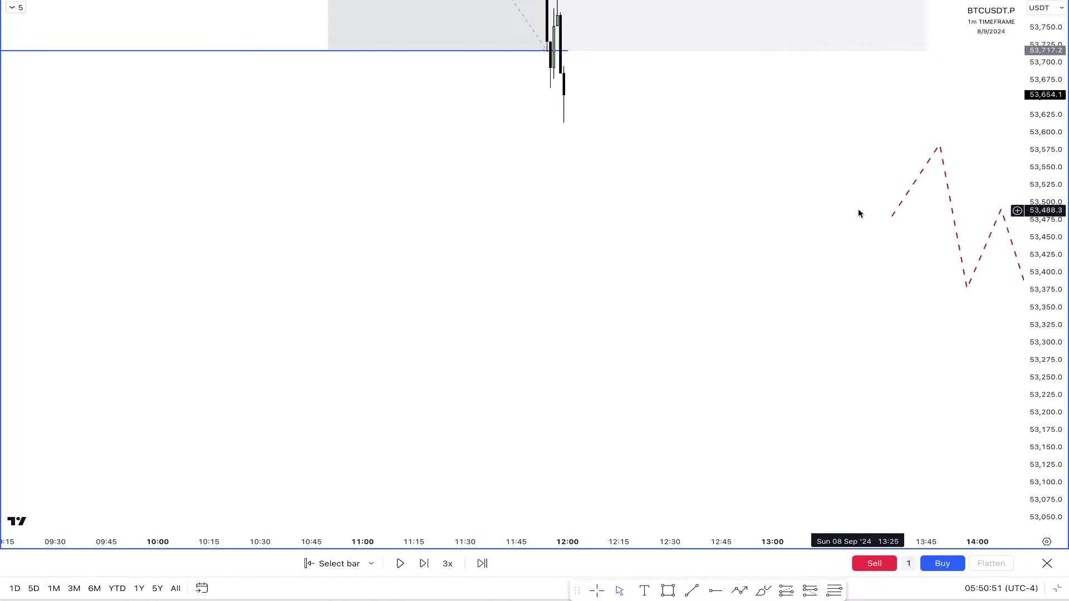
{"action": "scroll", "coordinate": [858, 212], "scroll_direction": "left", "scroll_amount": 3}
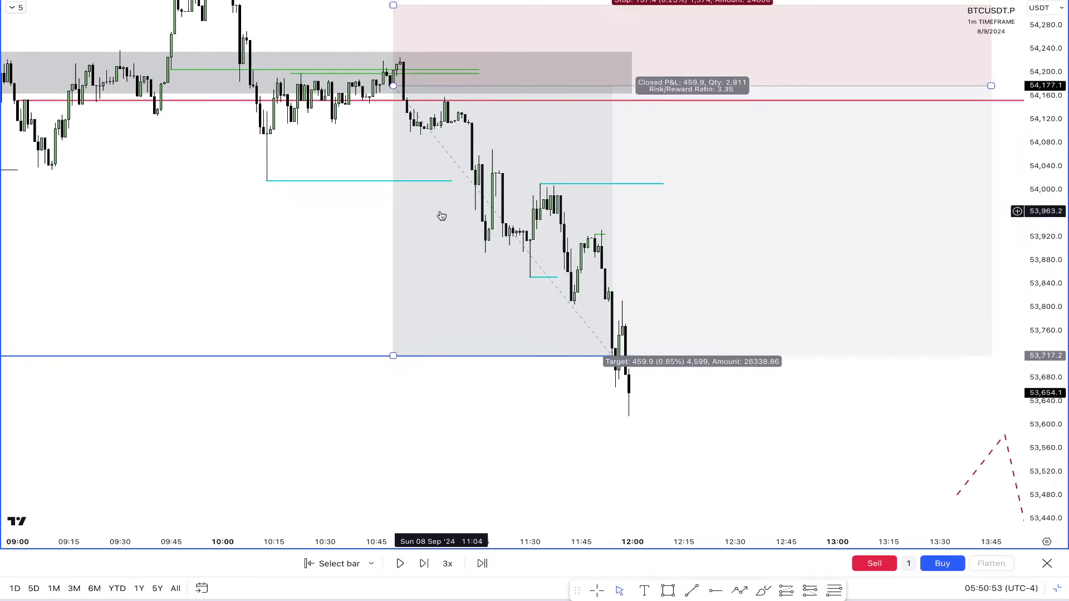
{"action": "scroll", "coordinate": [334, 255], "scroll_direction": "up", "scroll_amount": 5}
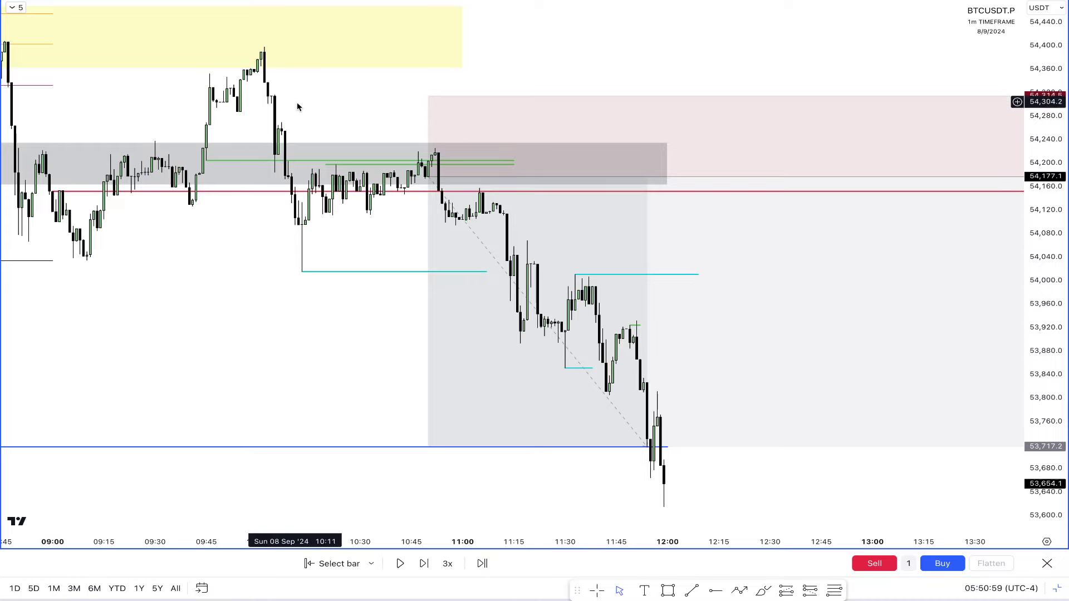
{"action": "scroll", "coordinate": [306, 135], "scroll_direction": "down", "scroll_amount": 3}
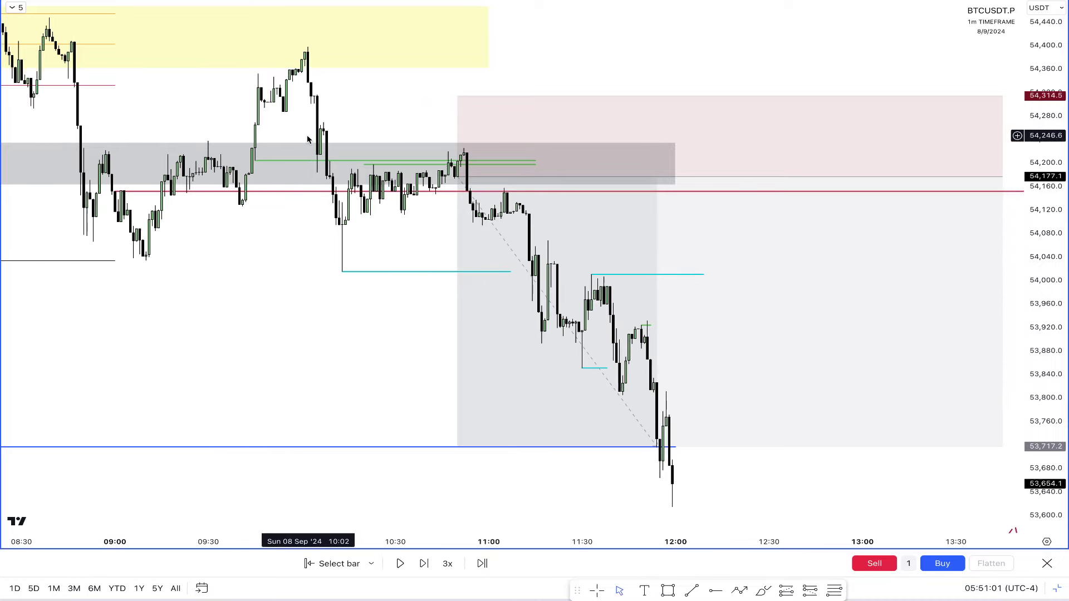
{"action": "scroll", "coordinate": [306, 135], "scroll_direction": "down", "scroll_amount": 2}
{"action": "scroll", "coordinate": [408, 132], "scroll_direction": "down", "scroll_amount": 1}
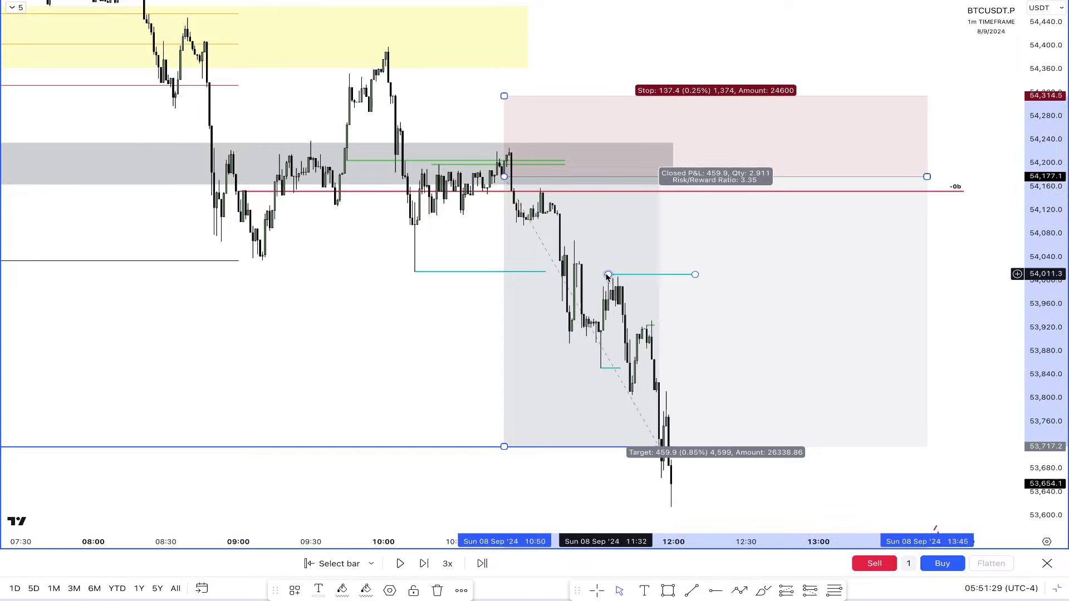
Shorten the short position box so it ends shortly after 12:00
{"action": "left_click", "coordinate": [613, 275]}
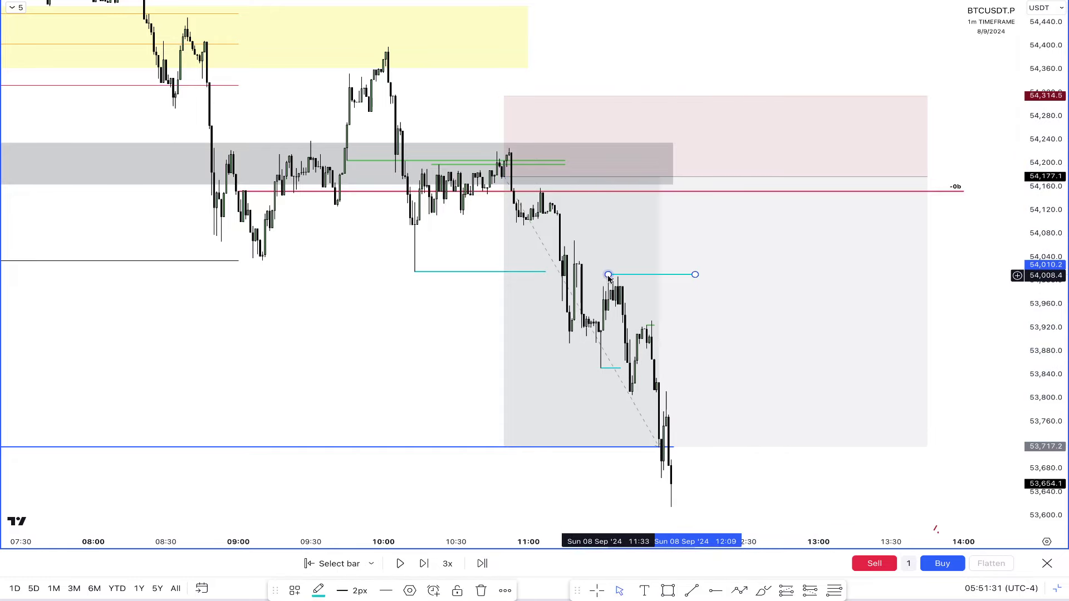
{"action": "left_click", "coordinate": [435, 361]}
{"action": "scroll", "coordinate": [434, 361], "scroll_direction": "up", "scroll_amount": 2}
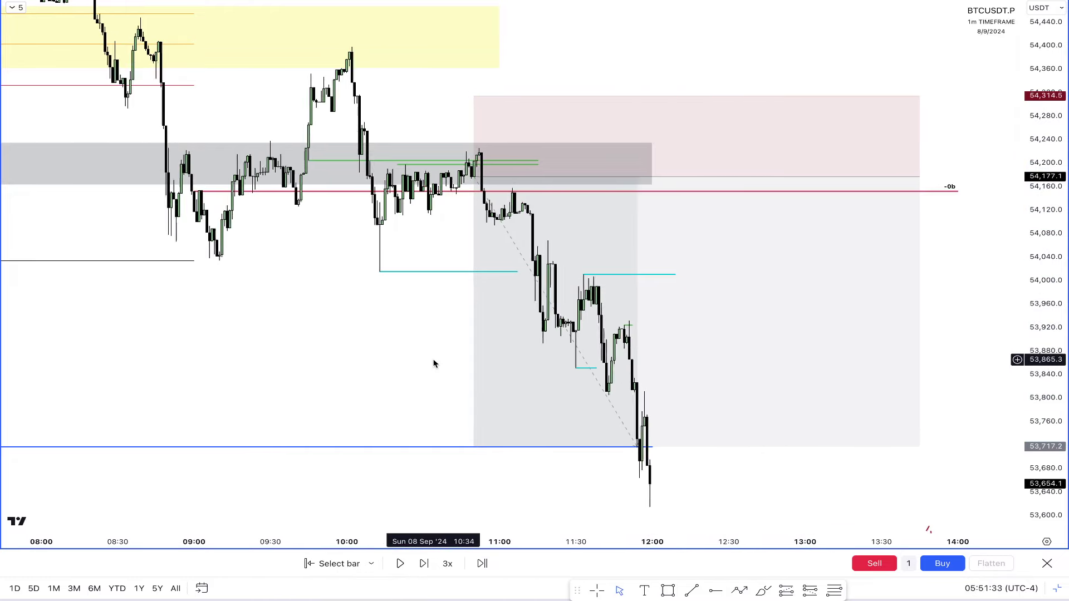
{"action": "scroll", "coordinate": [501, 365], "scroll_direction": "up", "scroll_amount": 3}
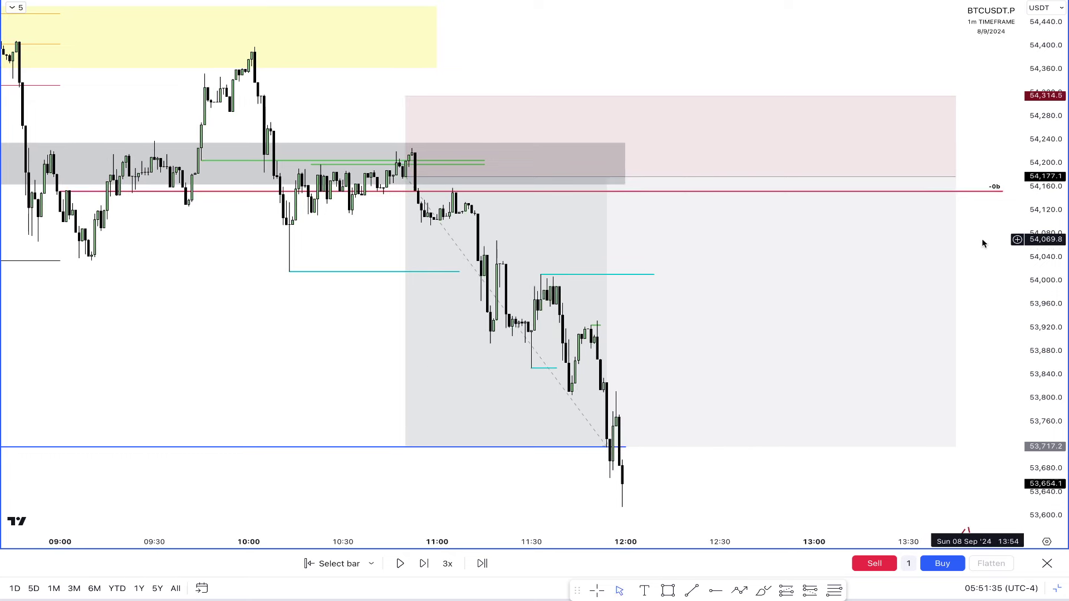
{"action": "left_click", "coordinate": [956, 242]}
{"action": "left_click_drag", "start_coordinate": [955, 243], "coordinate": [658, 304]}
Cut the red horizontal line back to end around 11:00, then reselect the position to show its stats
{"action": "left_click_drag", "start_coordinate": [1001, 191], "coordinate": [482, 191]}
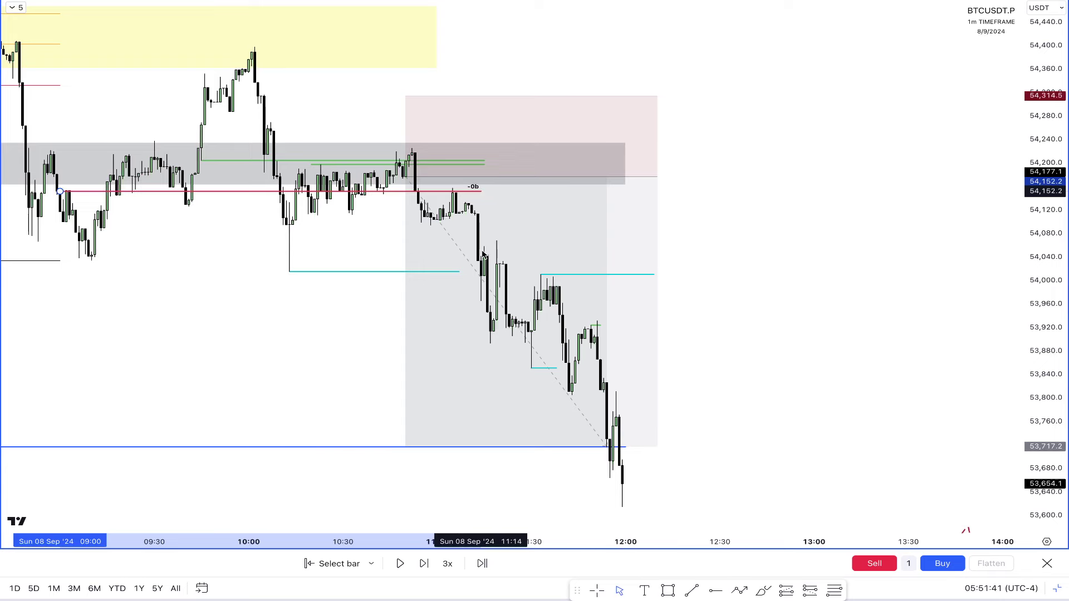
{"action": "left_click", "coordinate": [691, 277]}
{"action": "scroll", "coordinate": [722, 329], "scroll_direction": "up", "scroll_amount": 1}
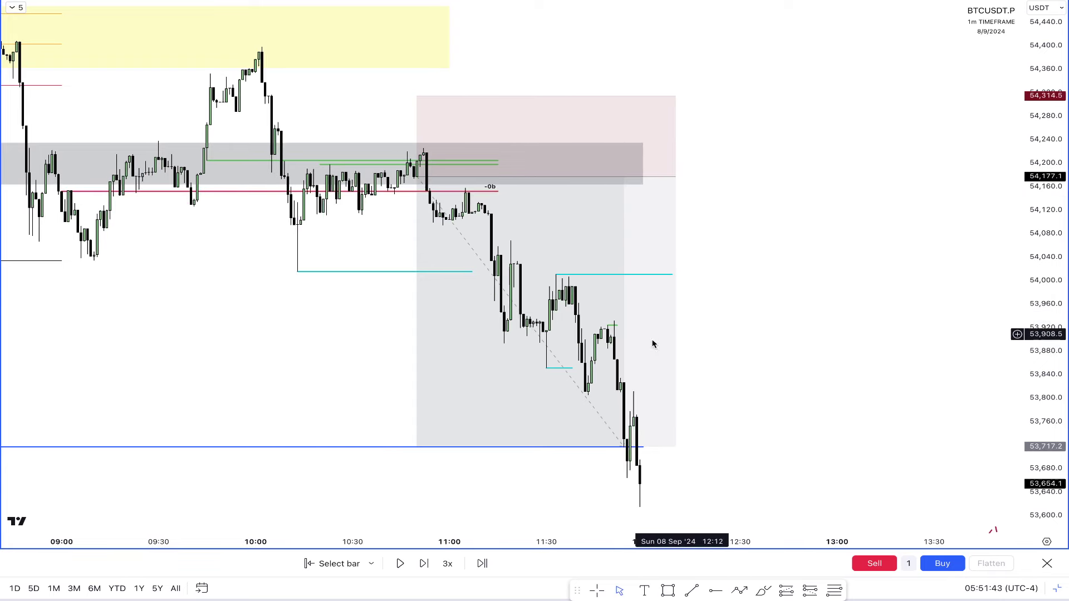
{"action": "left_click", "coordinate": [615, 348]}
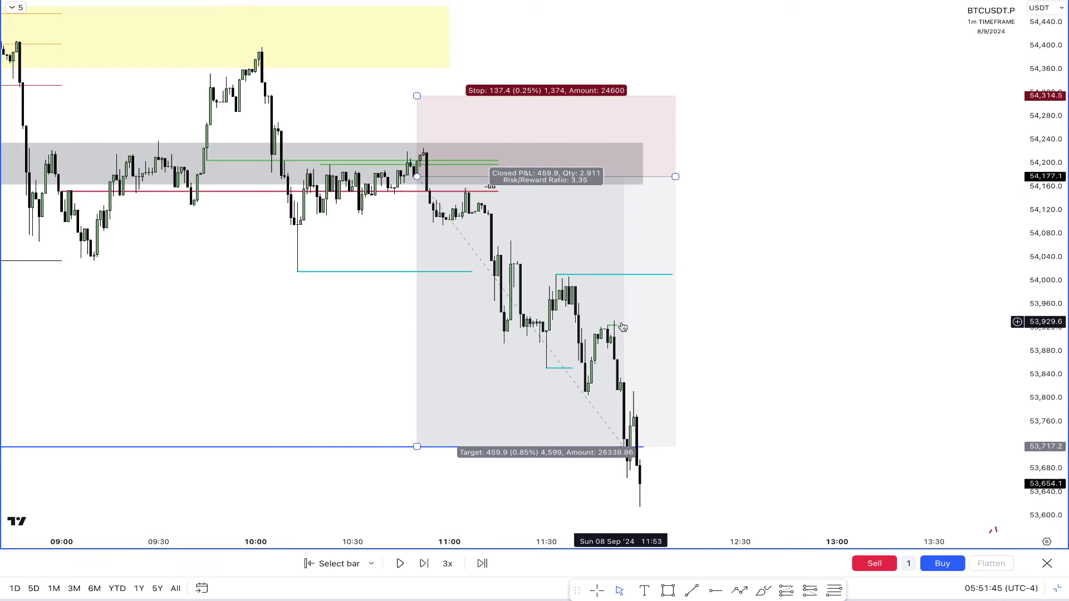
{"action": "scroll", "coordinate": [624, 323], "scroll_direction": "up", "scroll_amount": 1}
{"action": "left_click", "coordinate": [695, 330]}
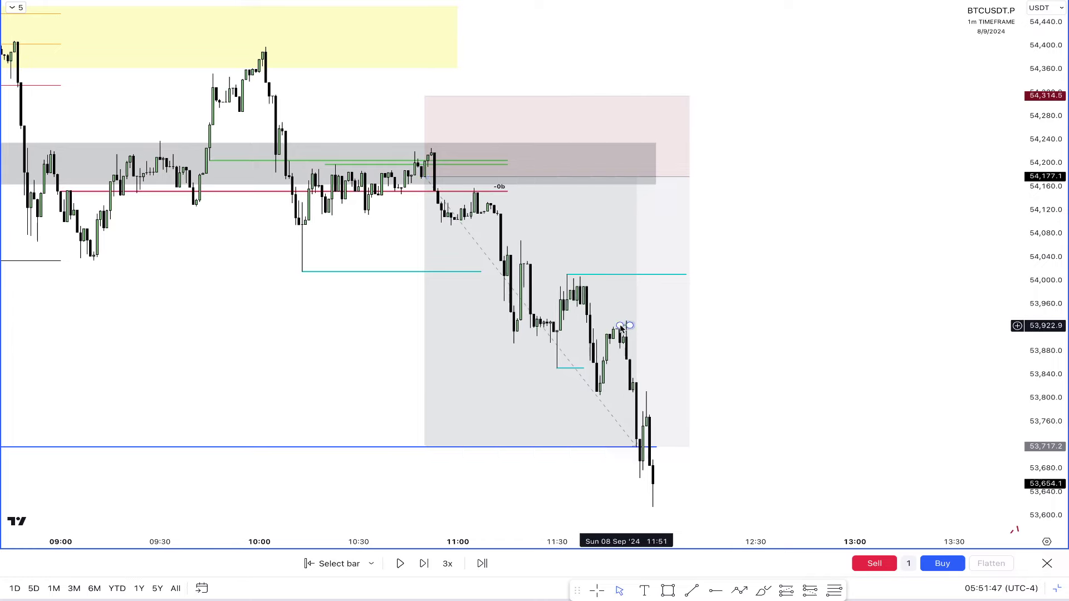
{"action": "scroll", "coordinate": [730, 342], "scroll_direction": "up", "scroll_amount": 2}
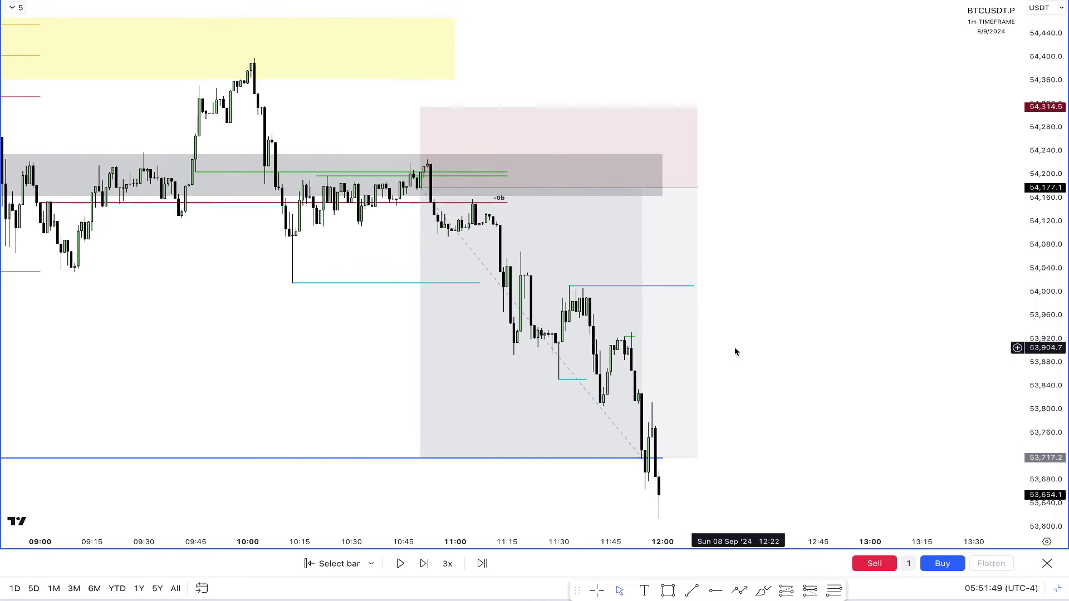
{"action": "left_click", "coordinate": [632, 336]}
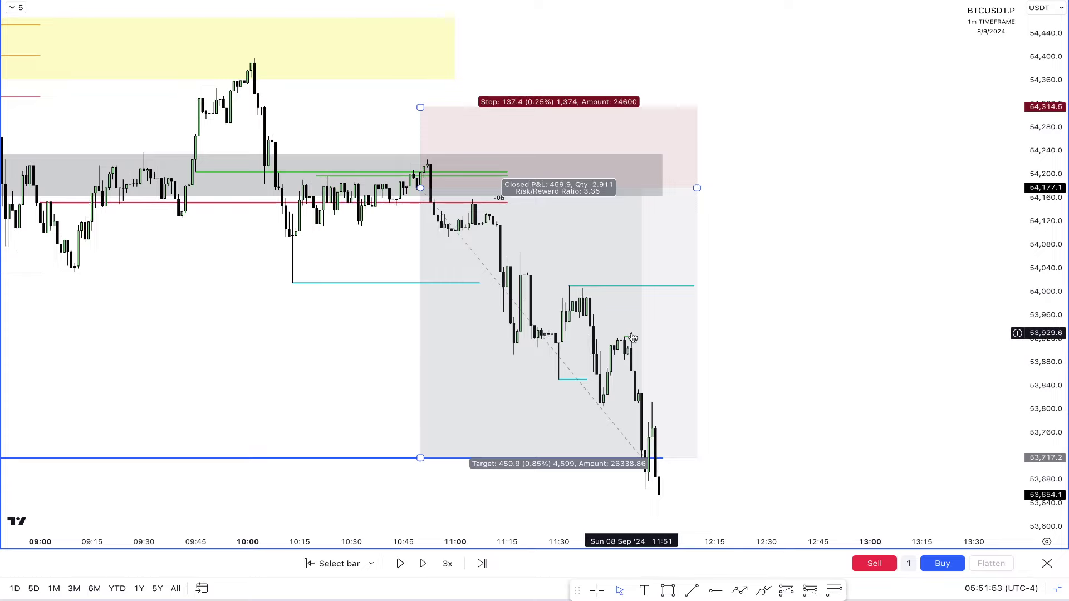
View the 'Fumbled the shorts' post's chart image full-size on X, then close the viewer
{"action": "key", "text": "ctrl+Left"}
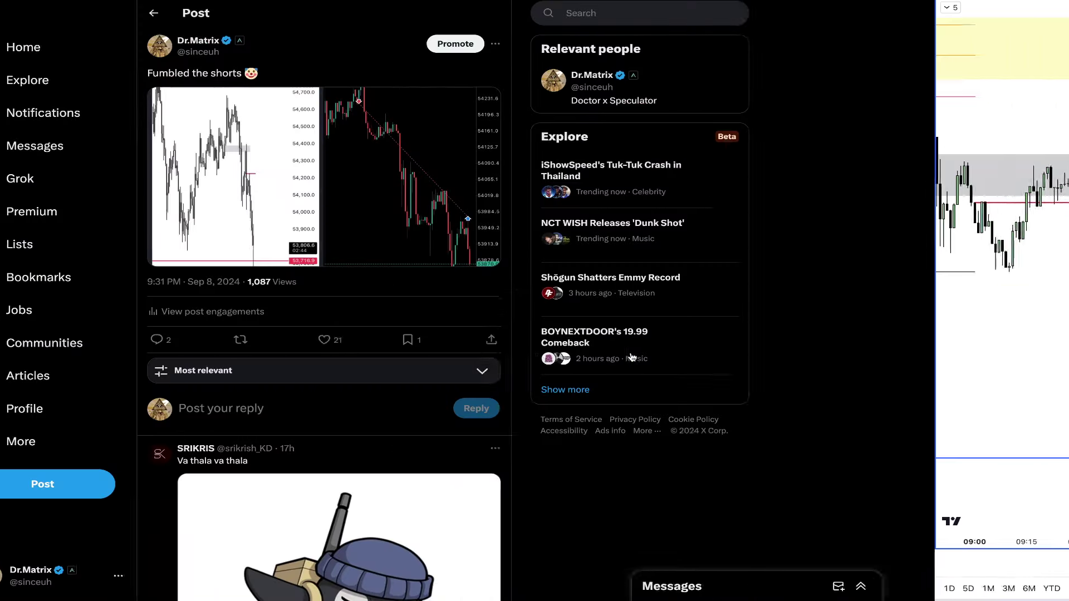
{"action": "left_click", "coordinate": [617, 217]}
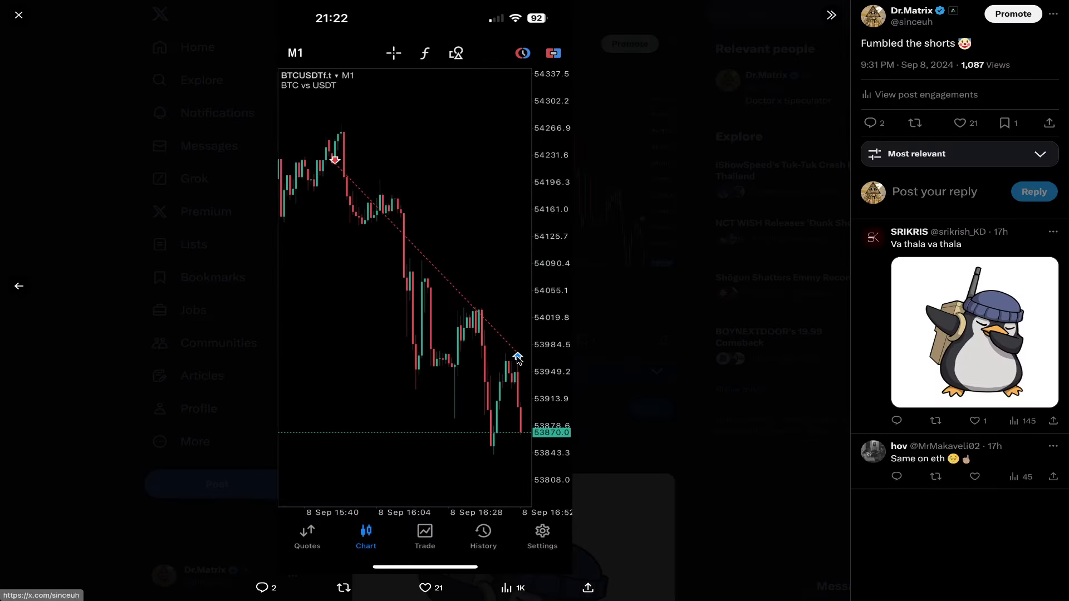
{"action": "key", "text": "ctrl+Right"}
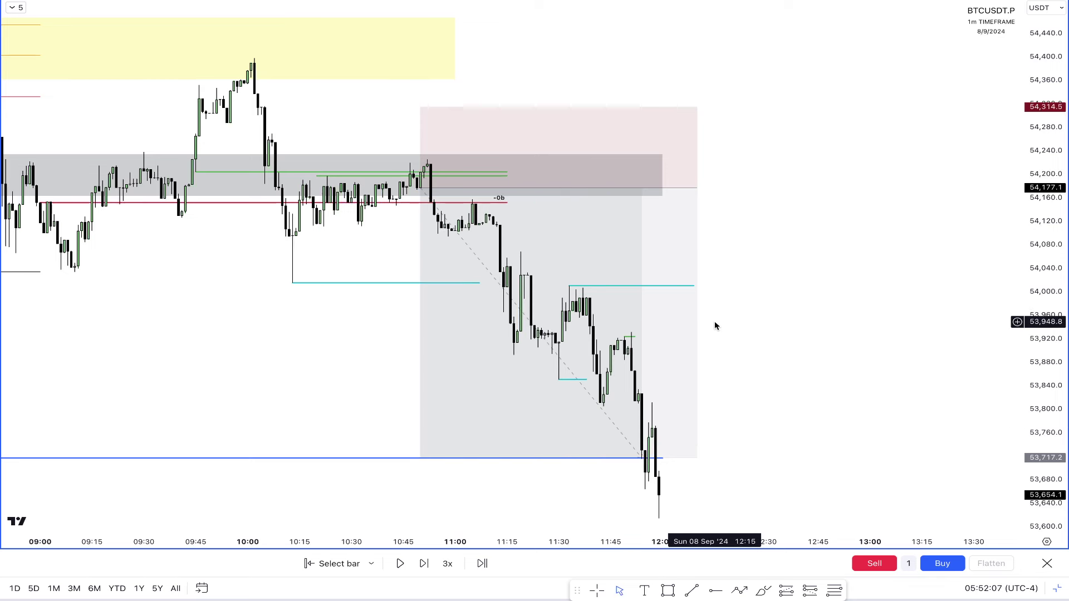
{"action": "scroll", "coordinate": [715, 325], "scroll_direction": "up", "scroll_amount": 1}
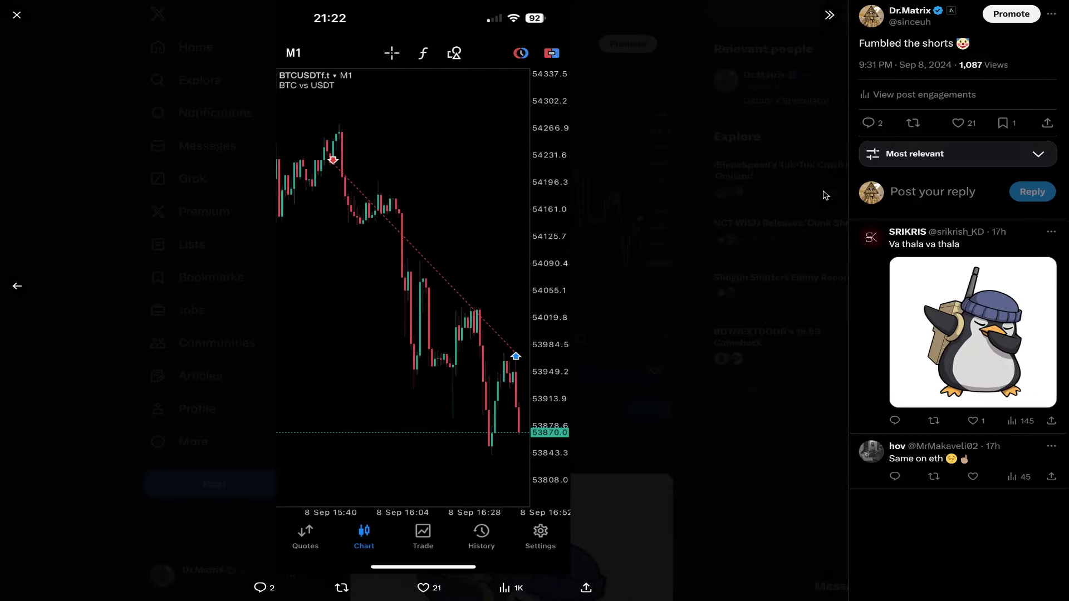
{"action": "left_click", "coordinate": [825, 195]}
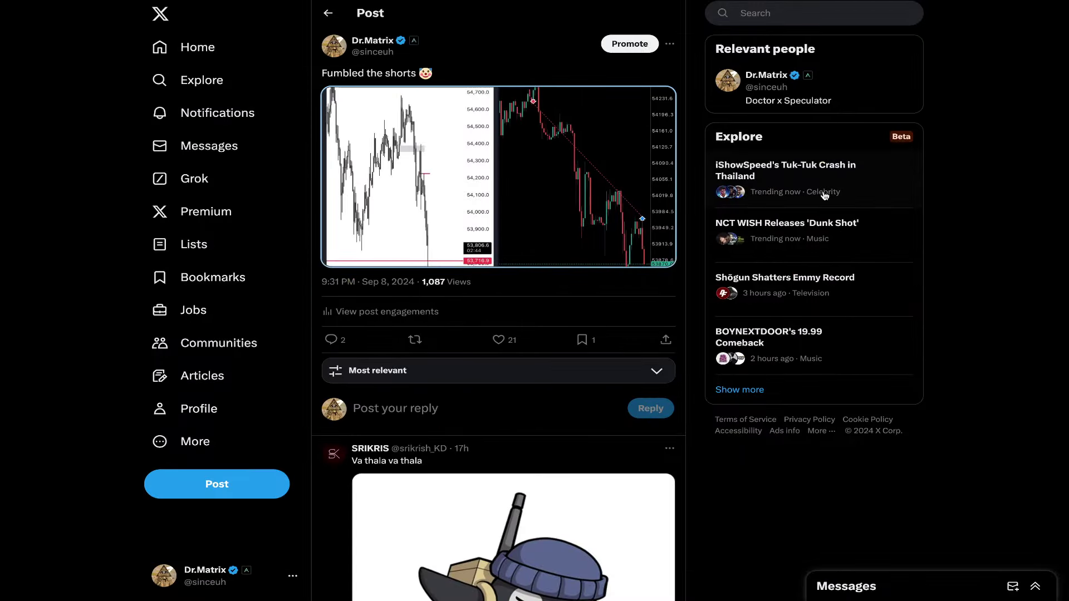